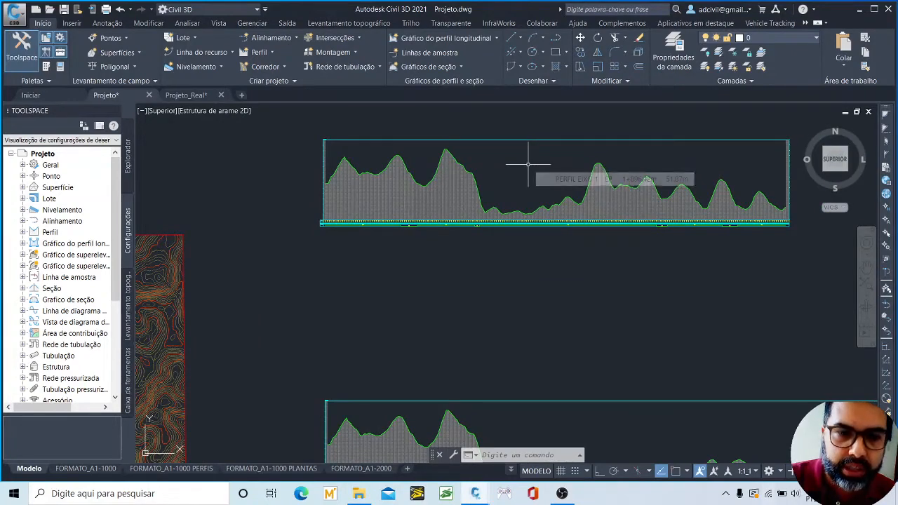
Examine the EIXO 1 and EIXO 2 alignments on the TN surface and compare their two longitudinal profile views.
{"action": "scroll", "coordinate": [528, 165], "scroll_direction": "down", "scroll_amount": 5}
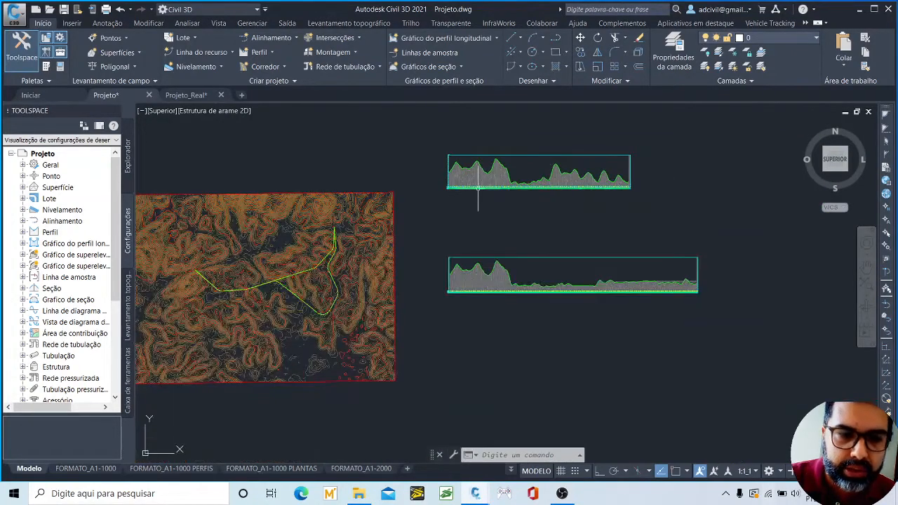
{"action": "middle_click_drag", "start_coordinate": [308, 276], "coordinate": [411, 279]}
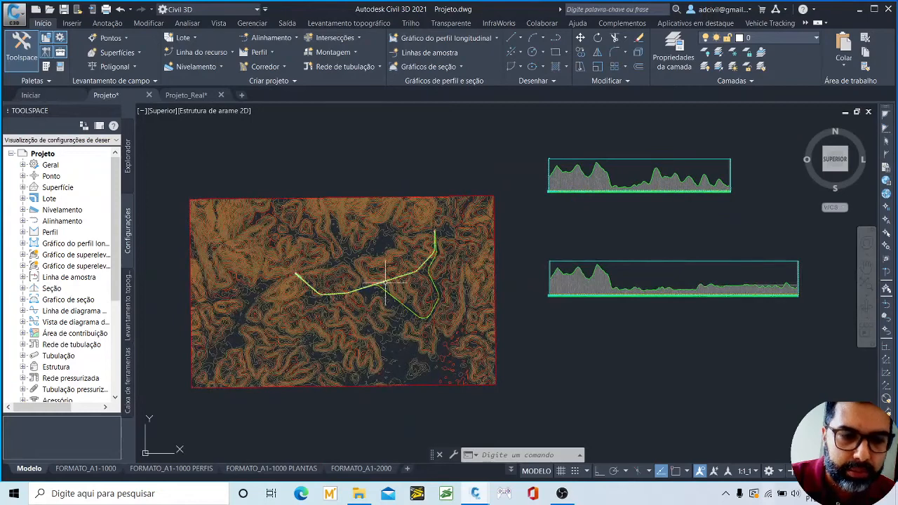
{"action": "scroll", "coordinate": [393, 278], "scroll_direction": "up", "scroll_amount": 4}
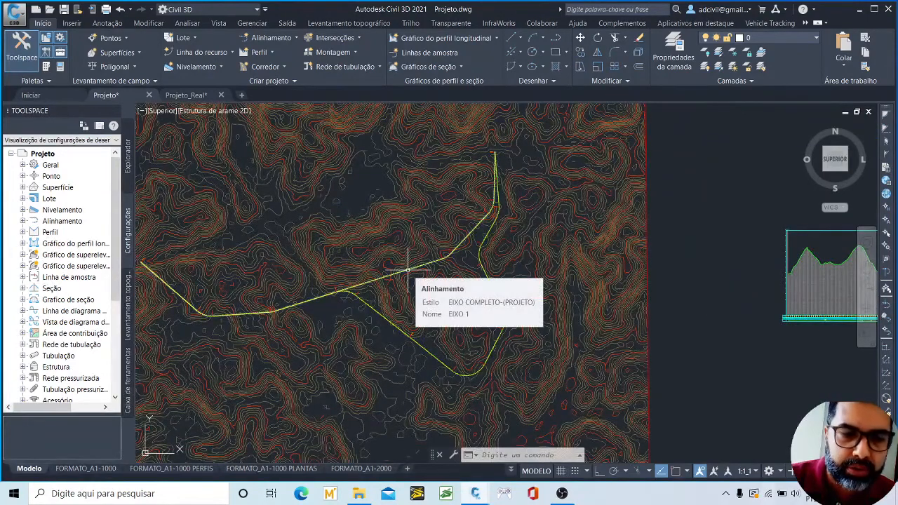
{"action": "scroll", "coordinate": [401, 278], "scroll_direction": "down", "scroll_amount": 2}
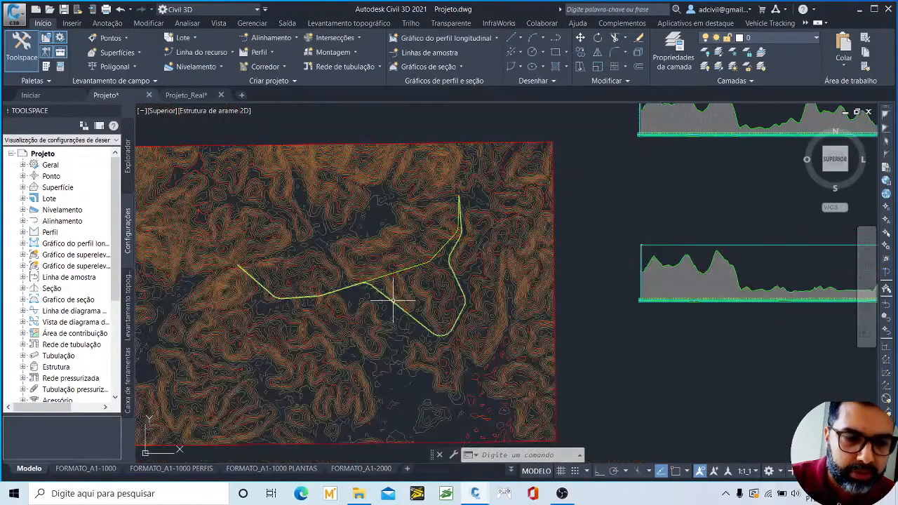
{"action": "scroll", "coordinate": [392, 300], "scroll_direction": "up", "scroll_amount": 4}
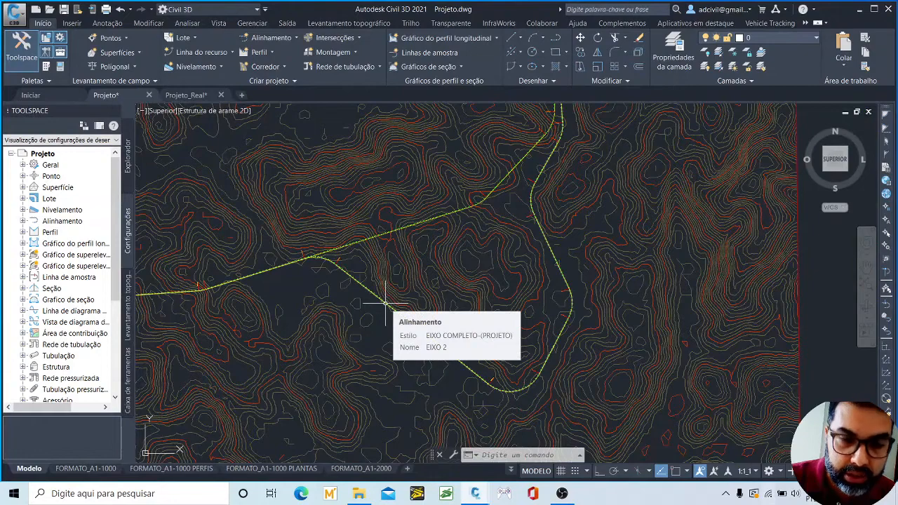
{"action": "scroll", "coordinate": [386, 304], "scroll_direction": "down", "scroll_amount": 3}
{"action": "middle_click_drag", "start_coordinate": [577, 241], "coordinate": [483, 287]}
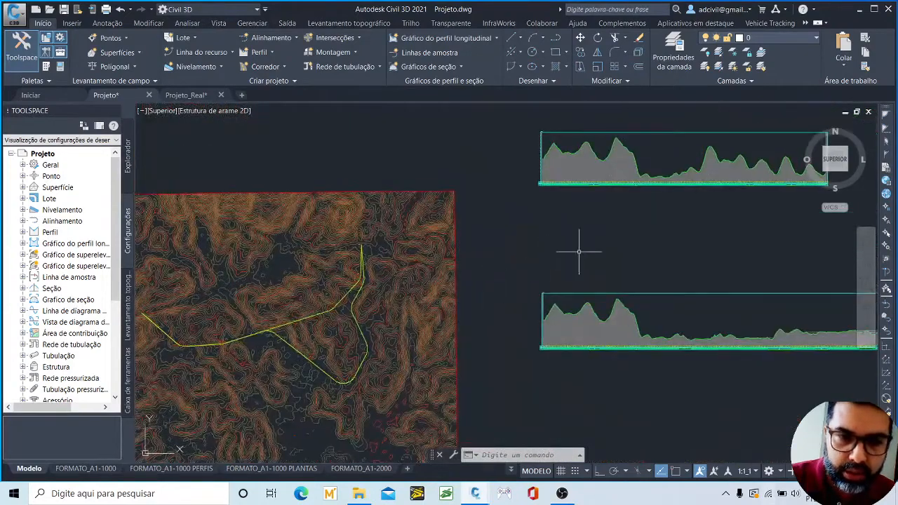
{"action": "middle_click_drag", "start_coordinate": [579, 251], "coordinate": [475, 244]}
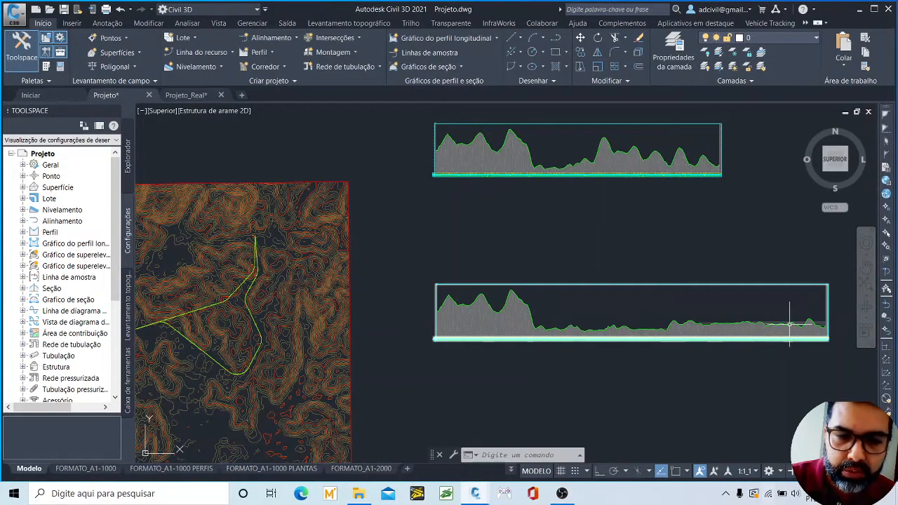
{"action": "middle_click_drag", "start_coordinate": [317, 251], "coordinate": [564, 249]}
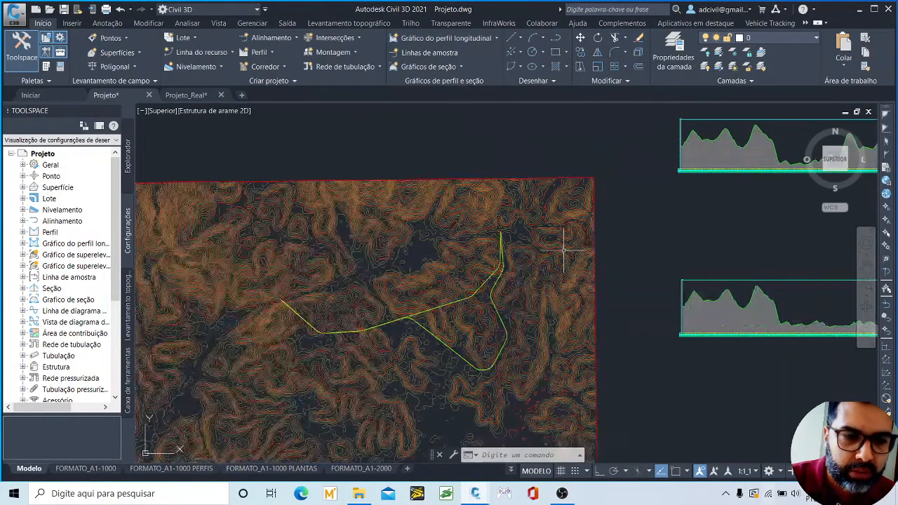
{"action": "scroll", "coordinate": [419, 242], "scroll_direction": "down", "scroll_amount": 4}
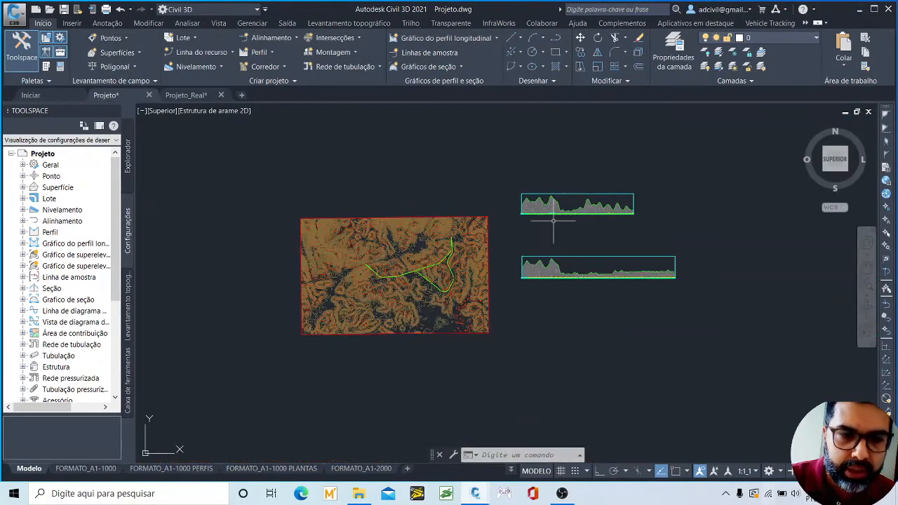
{"action": "scroll", "coordinate": [554, 219], "scroll_direction": "up", "scroll_amount": 4}
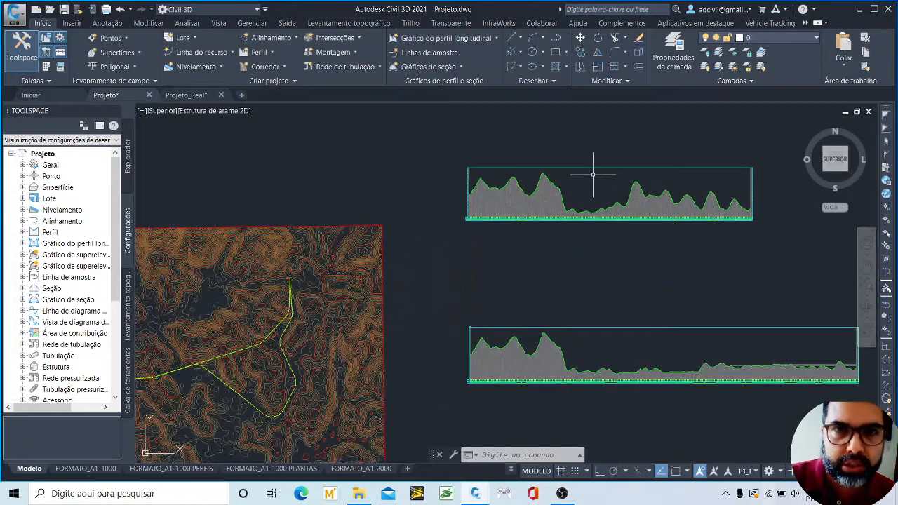
{"action": "mouse_move", "coordinate": [593, 175]}
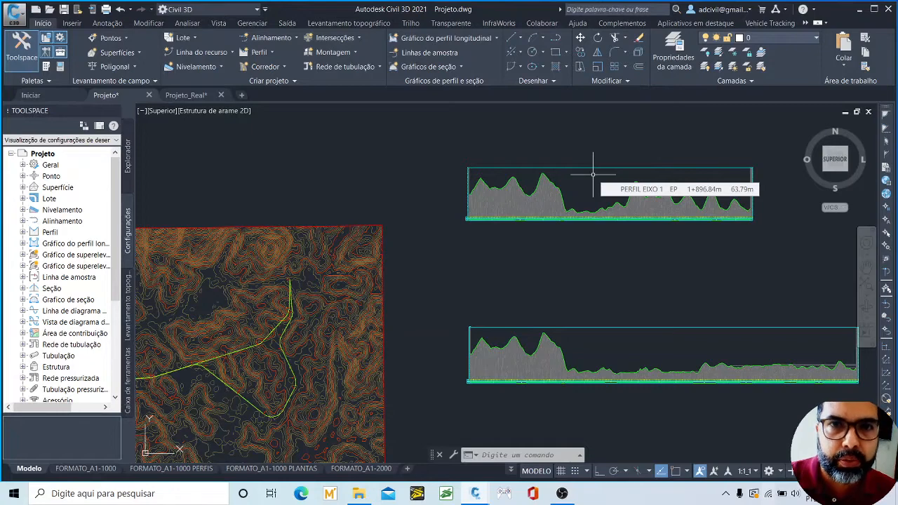
{"action": "middle_click_drag", "start_coordinate": [593, 194], "coordinate": [553, 171]}
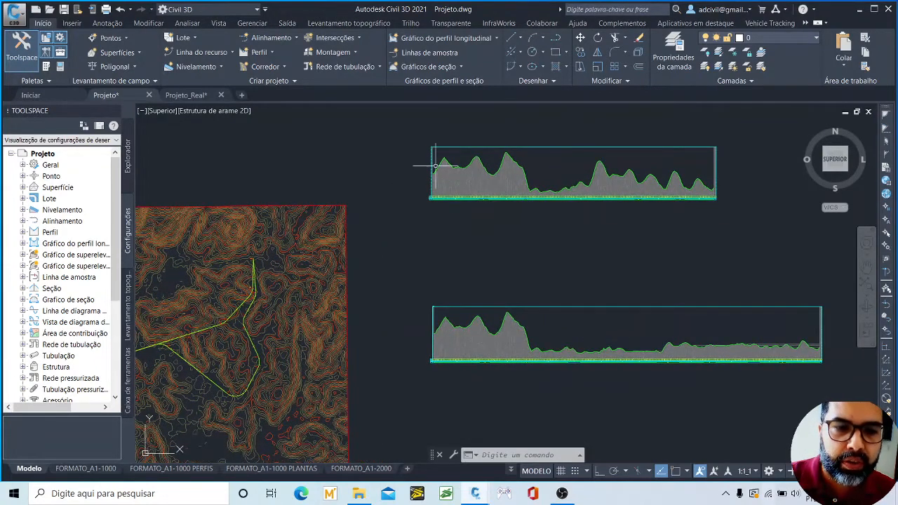
{"action": "middle_click_drag", "start_coordinate": [290, 274], "coordinate": [427, 246]}
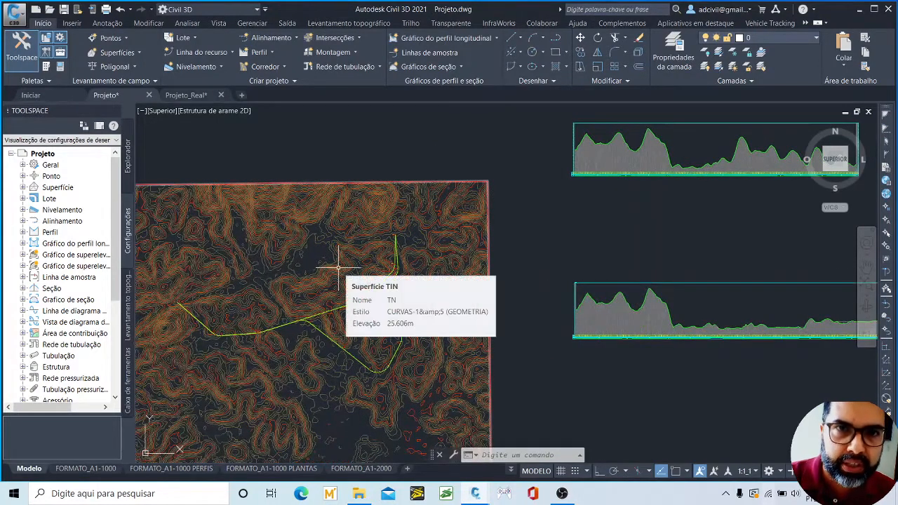
{"action": "scroll", "coordinate": [491, 256], "scroll_direction": "down", "scroll_amount": 4}
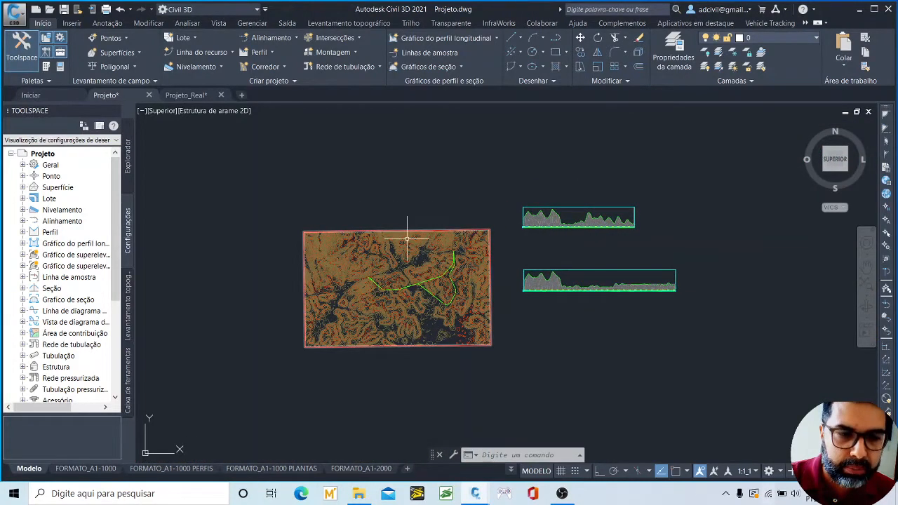
{"action": "scroll", "coordinate": [429, 295], "scroll_direction": "up", "scroll_amount": 4}
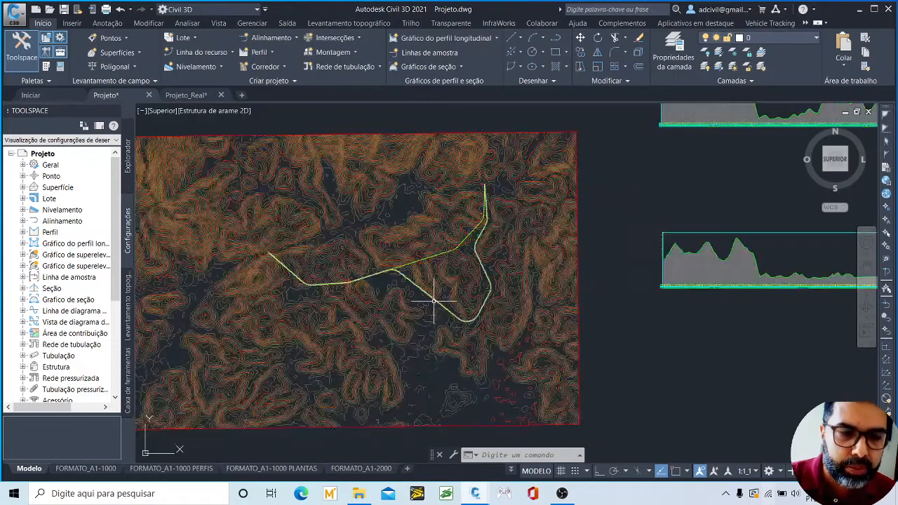
{"action": "scroll", "coordinate": [416, 281], "scroll_direction": "down", "scroll_amount": 4}
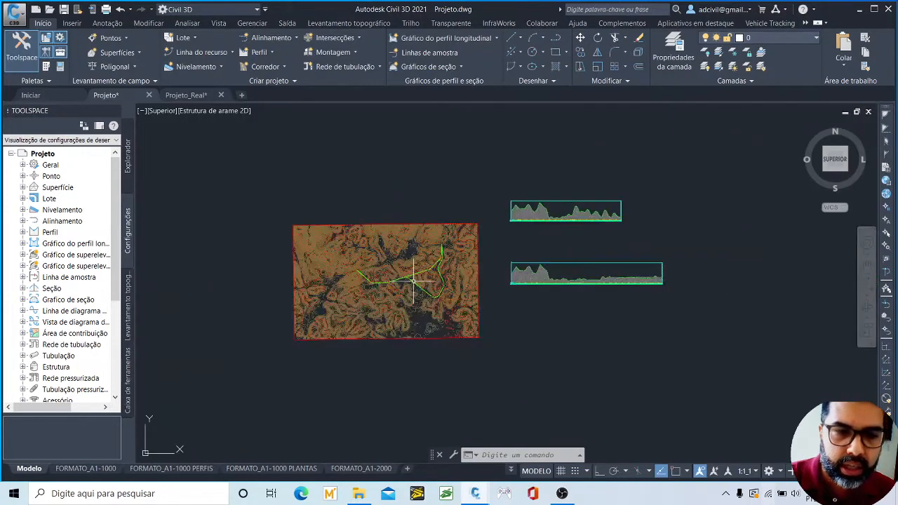
{"action": "scroll", "coordinate": [559, 226], "scroll_direction": "up", "scroll_amount": 2}
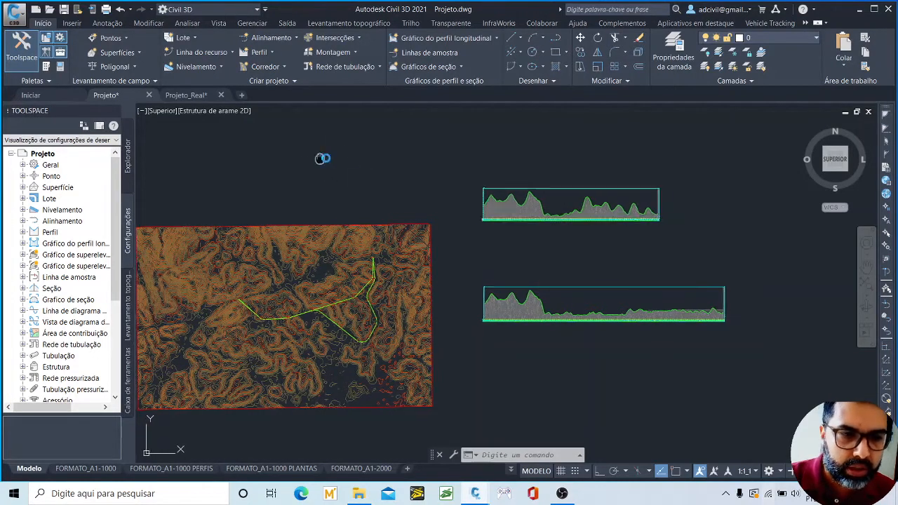
{"action": "middle_click_drag", "start_coordinate": [321, 156], "coordinate": [405, 150]}
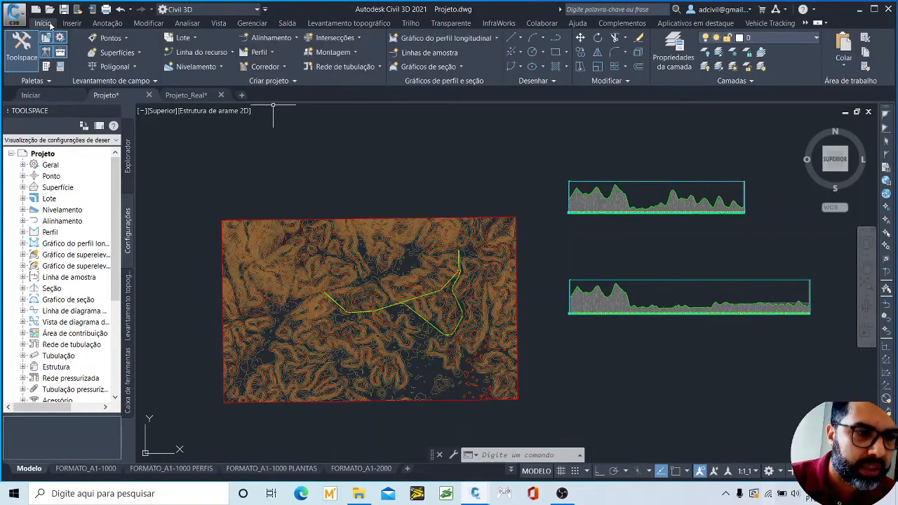
Start a new layout profile with the profile creation tools on the PERFIL EIXO 1 profile view.
{"action": "left_click", "coordinate": [272, 53]}
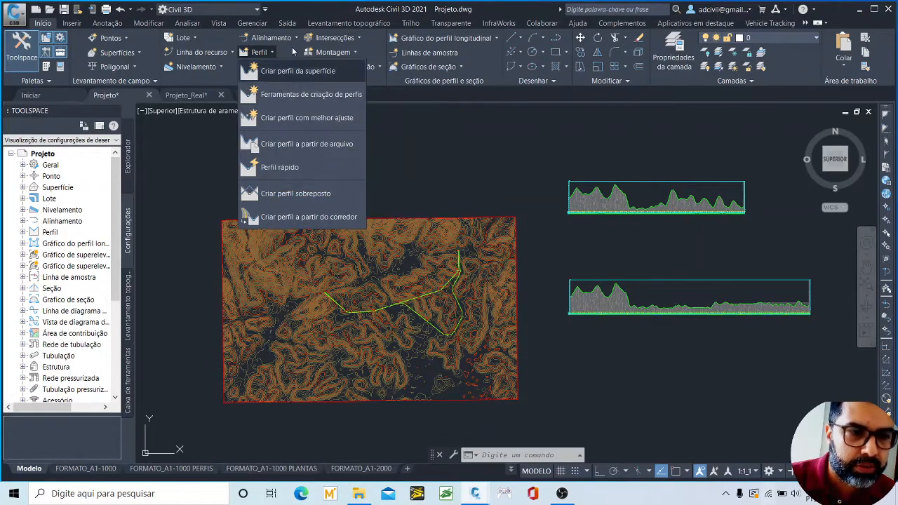
{"action": "left_click", "coordinate": [278, 96]}
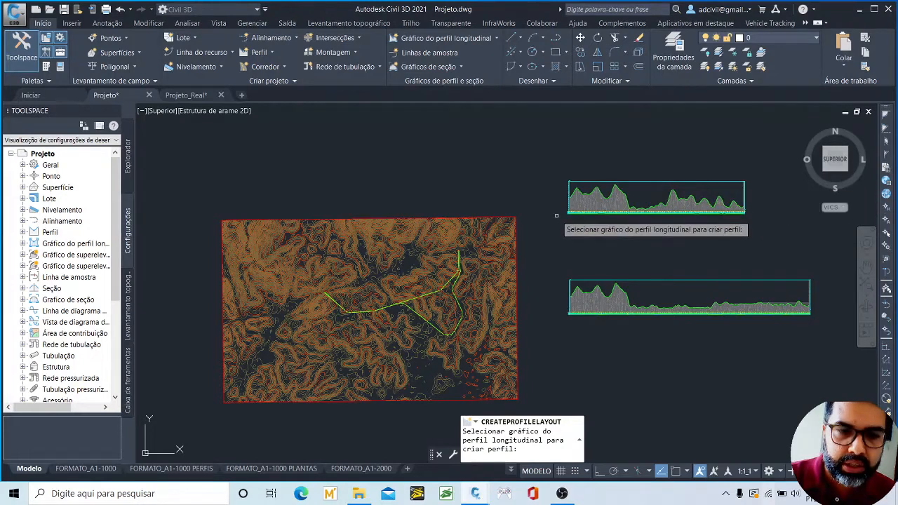
{"action": "scroll", "coordinate": [653, 186], "scroll_direction": "up", "scroll_amount": 2}
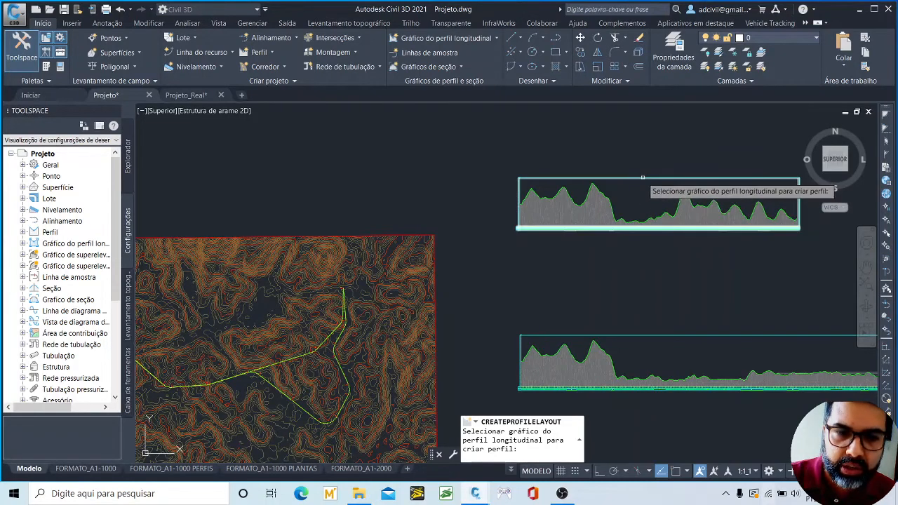
{"action": "left_click", "coordinate": [641, 179]}
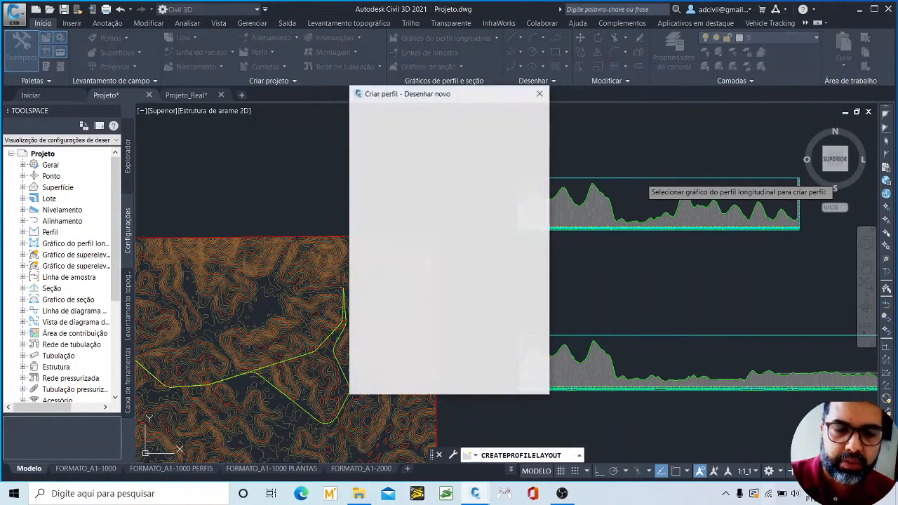
{"action": "left_click_drag", "start_coordinate": [467, 99], "coordinate": [388, 95]}
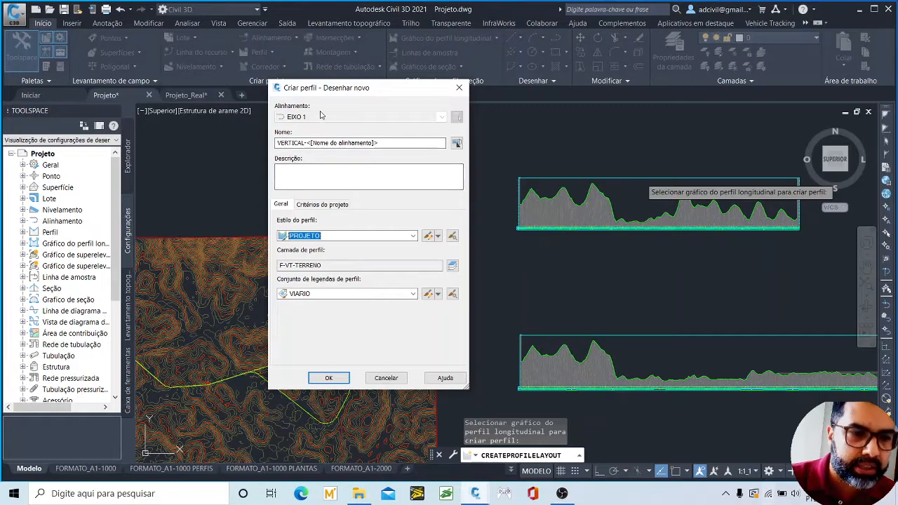
Name the new profile GREIDE 1.
{"action": "left_click_drag", "start_coordinate": [384, 143], "coordinate": [224, 149]}
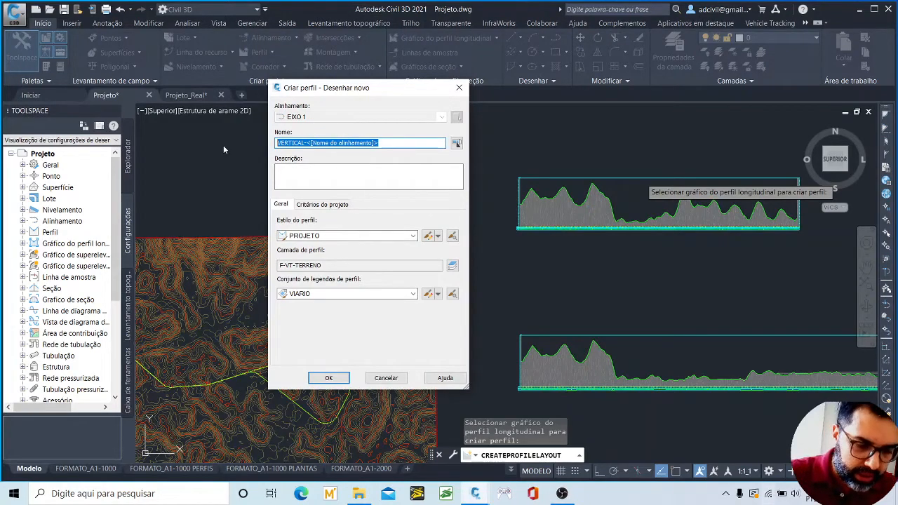
{"action": "type", "text": "gREID"}
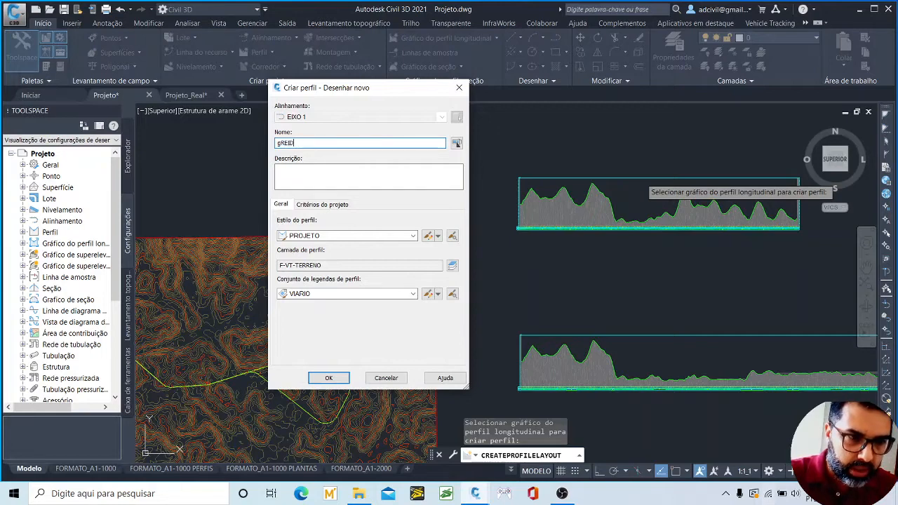
{"action": "key", "text": "BackSpace"}
{"action": "key", "text": "BackSpace"}
{"action": "key", "text": "BackSpace"}
{"action": "key", "text": "BackSpace"}
{"action": "key", "text": "BackSpace"}
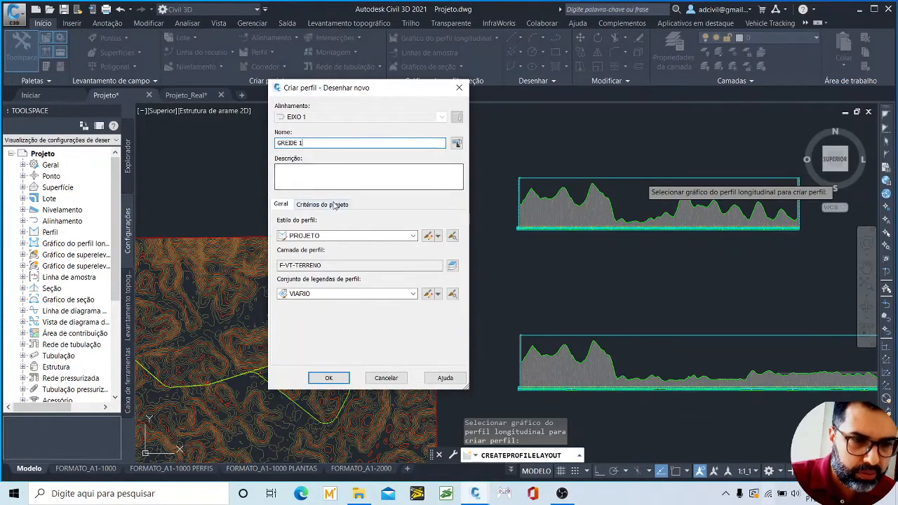
Choose the PROJETO profile style and the VIARIO label set for the new profile.
{"action": "left_click", "coordinate": [413, 236]}
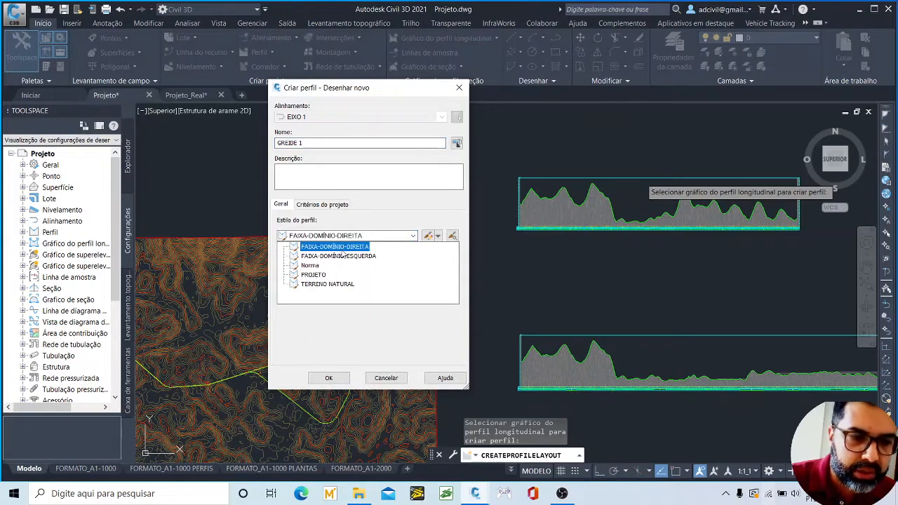
{"action": "left_click", "coordinate": [314, 275]}
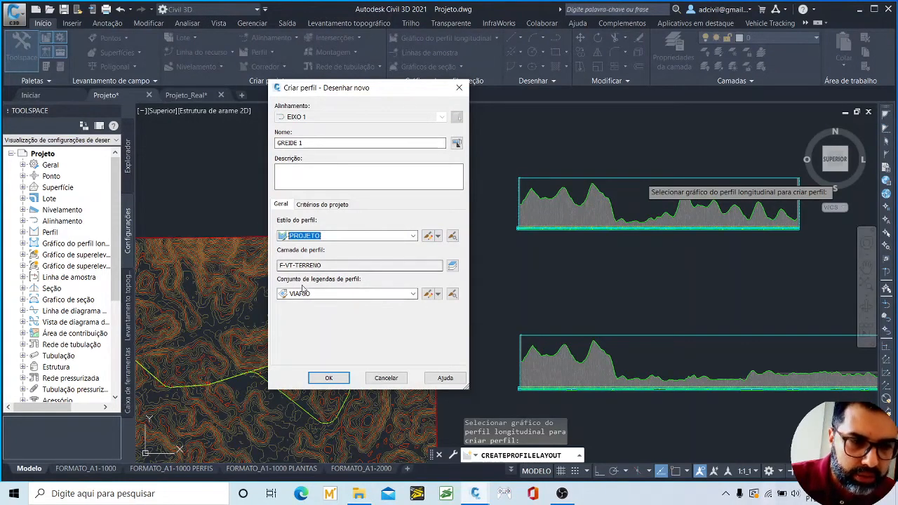
{"action": "left_click", "coordinate": [413, 295]}
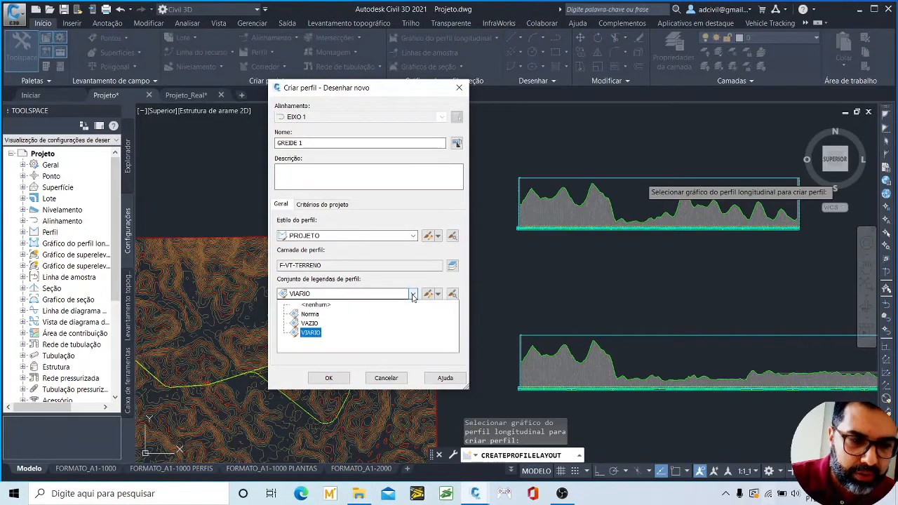
{"action": "left_click", "coordinate": [319, 335]}
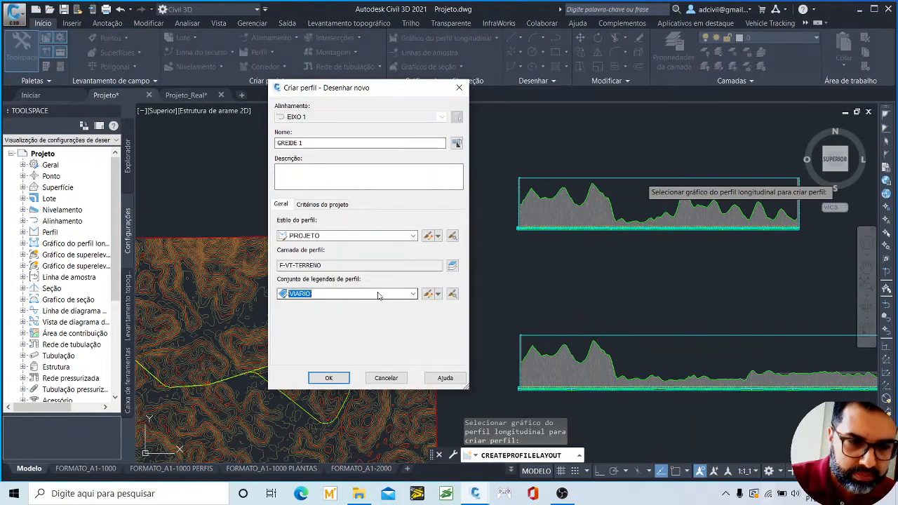
Enable criteria-based design for the profile and load the _autodesk civil 3d Metric_DNIT criteria file.
{"action": "left_click", "coordinate": [328, 205]}
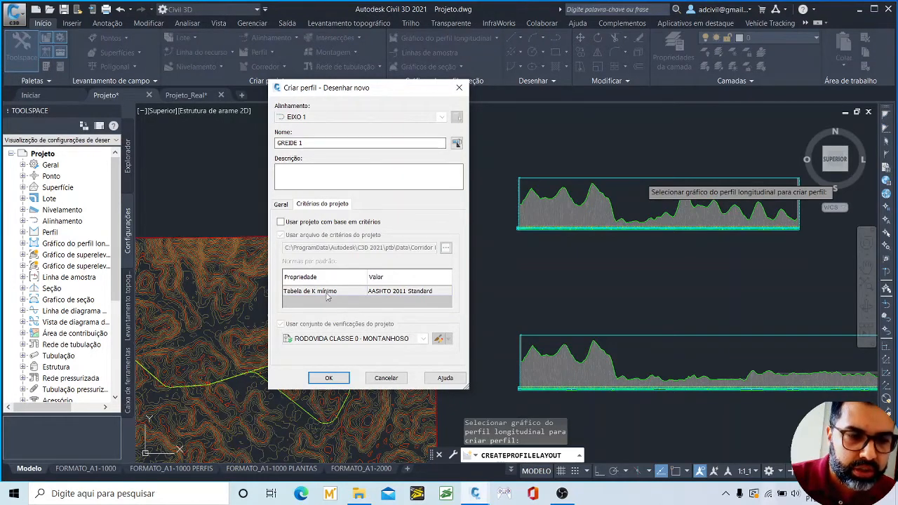
{"action": "left_click", "coordinate": [281, 222]}
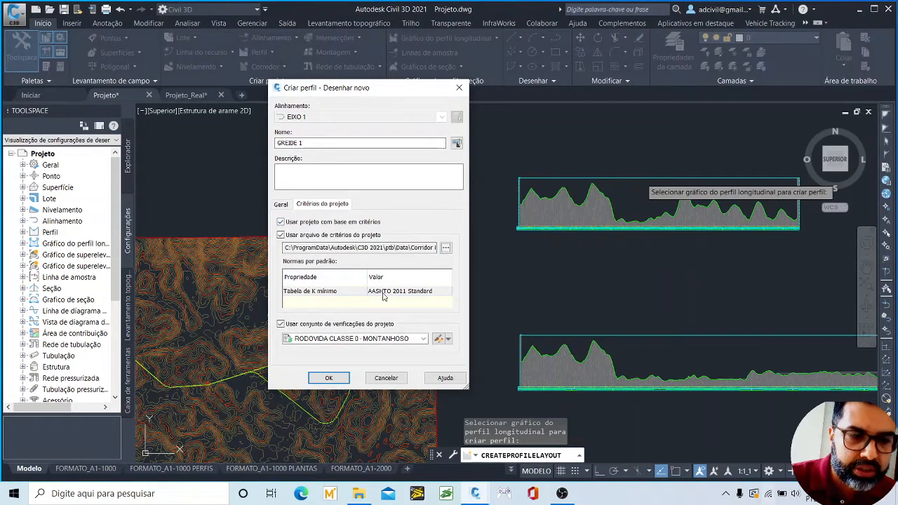
{"action": "left_click", "coordinate": [446, 248]}
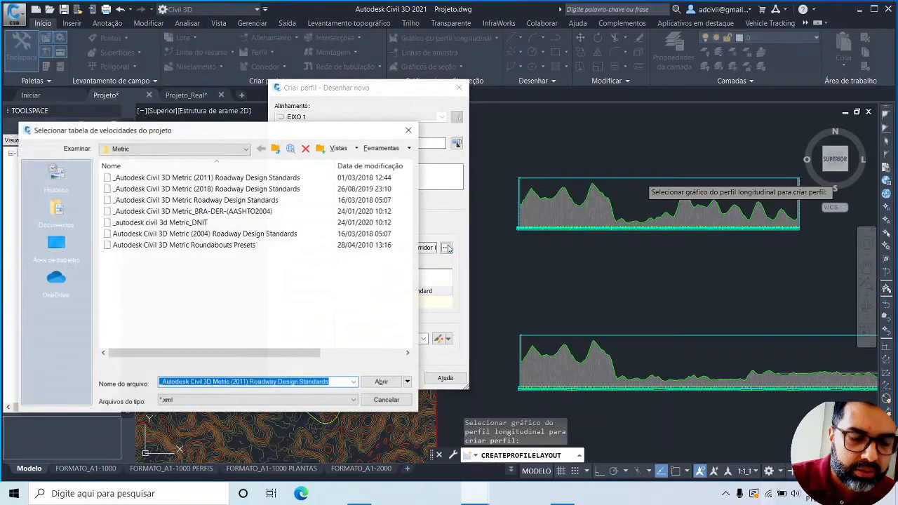
{"action": "left_click", "coordinate": [160, 222]}
{"action": "left_click", "coordinate": [381, 382]}
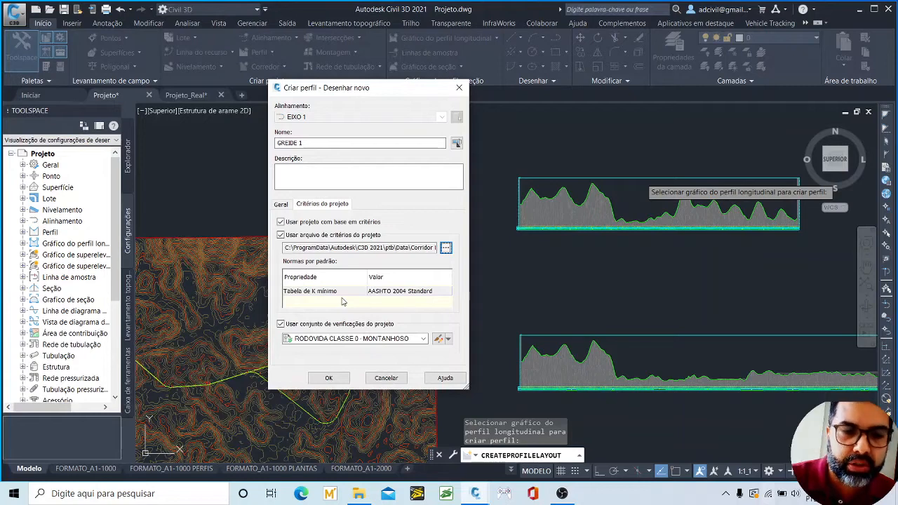
Turn off criteria-based design for the GREIDE 1 profile and create the profile with its PROJETO style and VIARIO label set.
{"action": "left_click", "coordinate": [446, 248]}
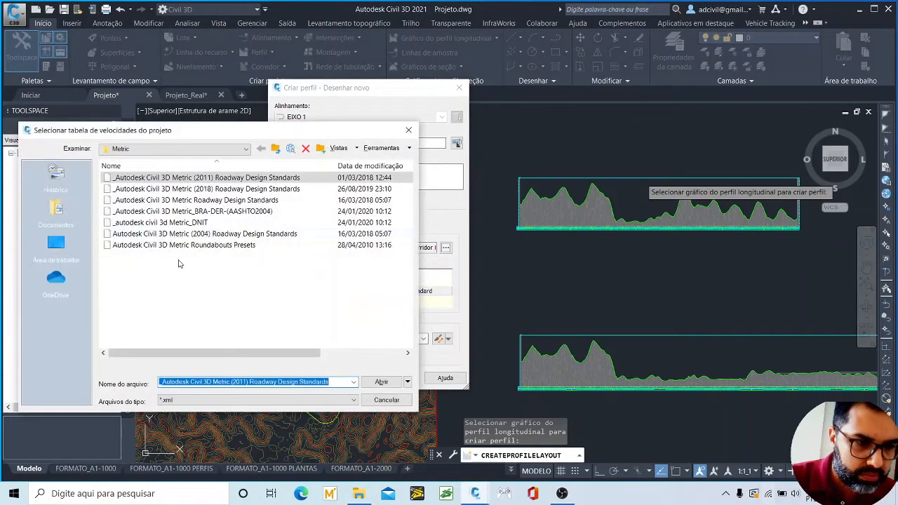
{"action": "double_click", "coordinate": [157, 222]}
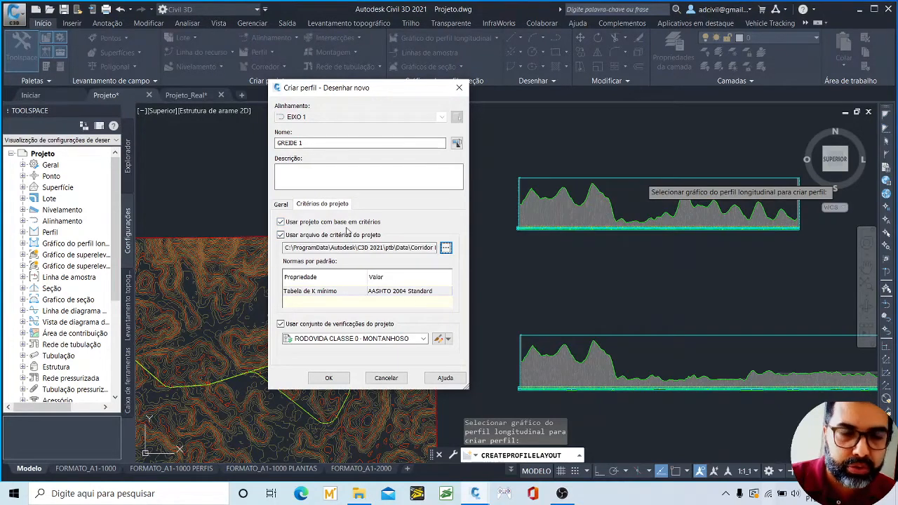
{"action": "left_click", "coordinate": [293, 222]}
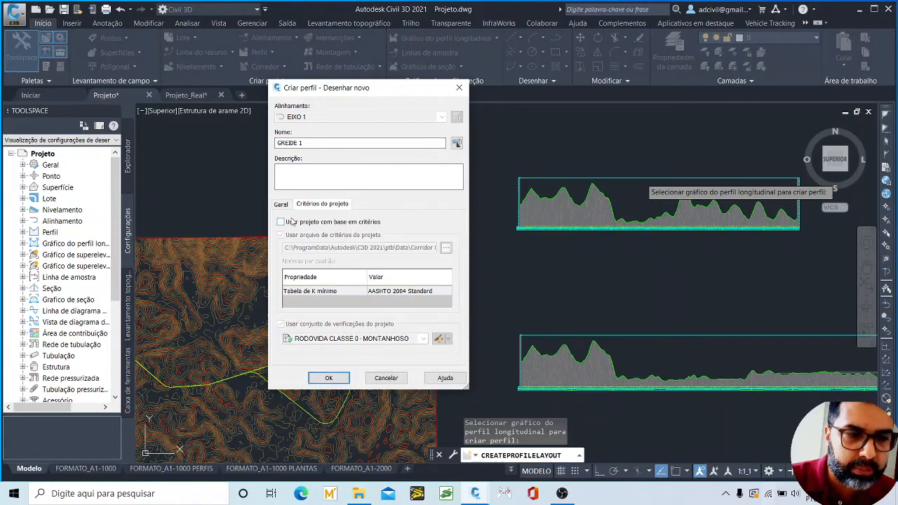
{"action": "left_click", "coordinate": [281, 204]}
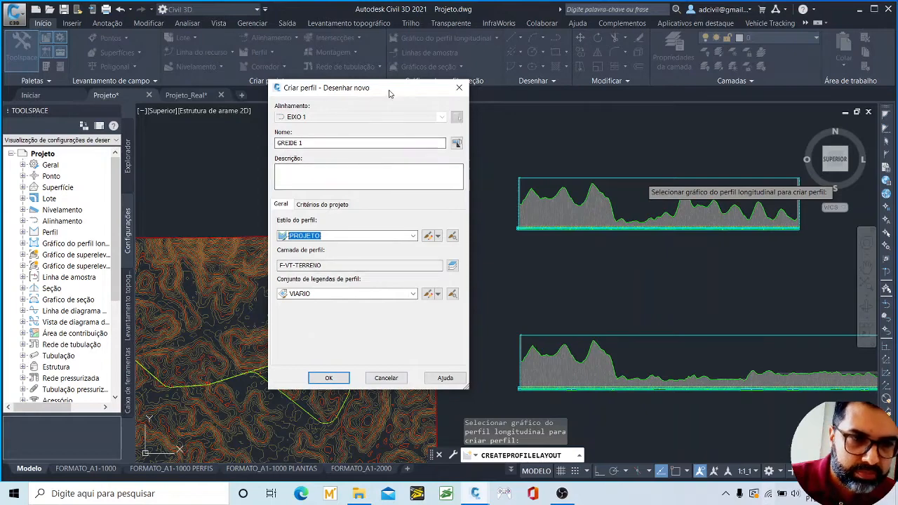
{"action": "left_click_drag", "start_coordinate": [390, 93], "coordinate": [400, 96]}
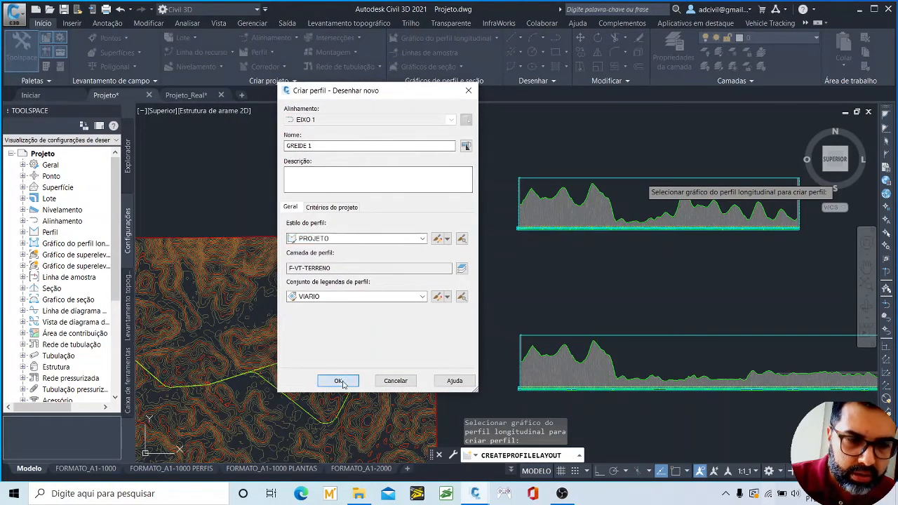
{"action": "left_click", "coordinate": [338, 381]}
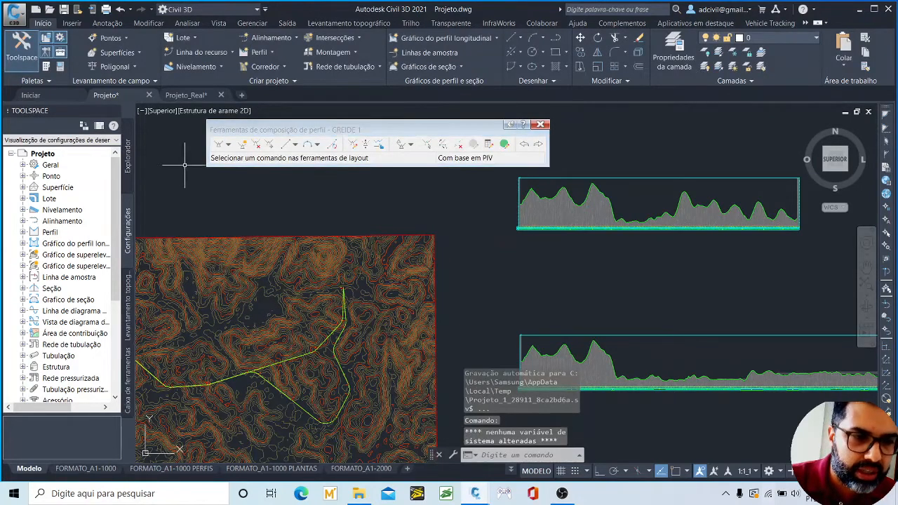
Configure the vertical curves as Parabólico, with lengths of 200 m for both crest and sag curves.
{"action": "left_click", "coordinate": [228, 144]}
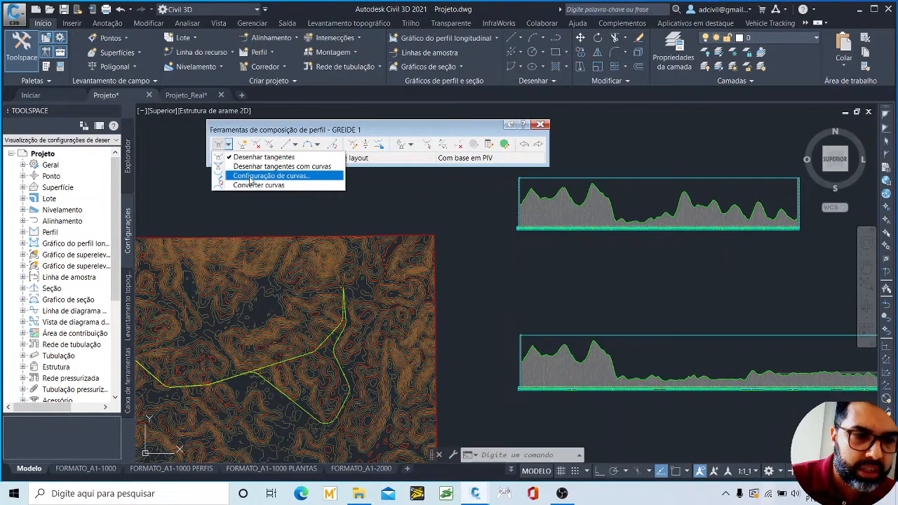
{"action": "left_click", "coordinate": [296, 181]}
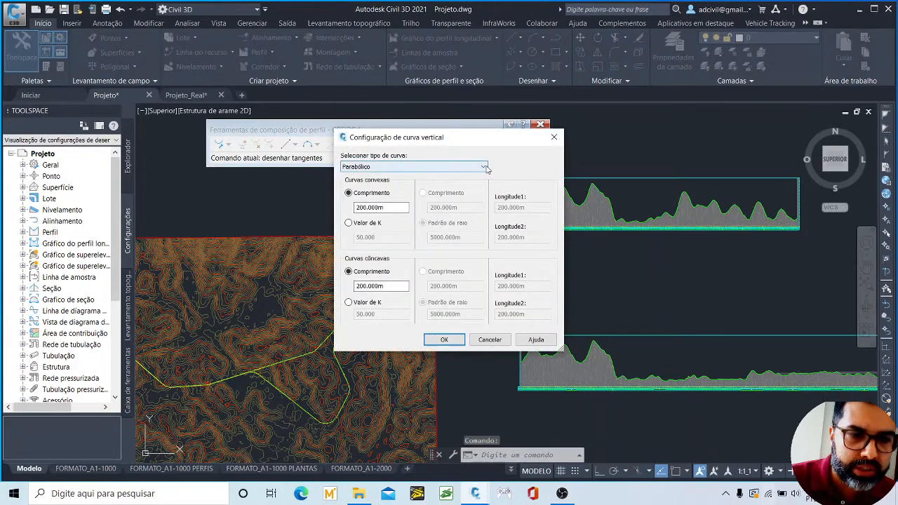
{"action": "left_click", "coordinate": [483, 167]}
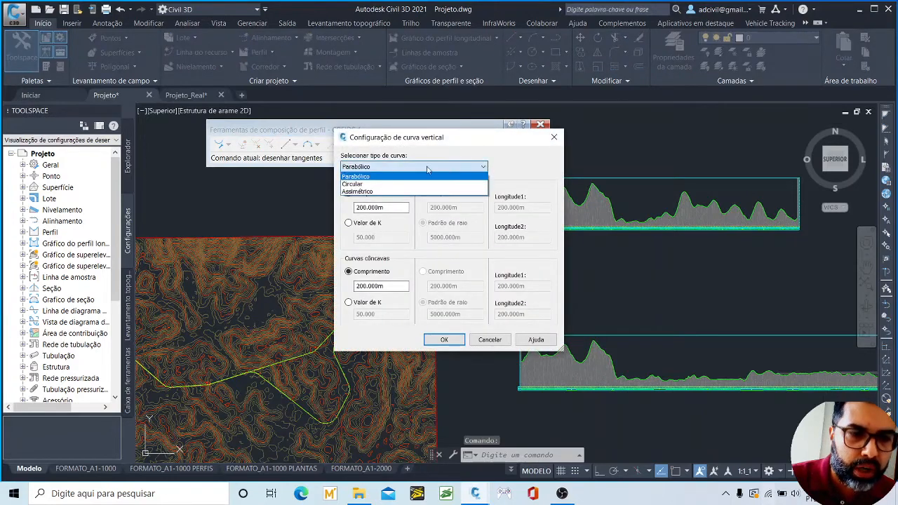
{"action": "left_click", "coordinate": [370, 178]}
{"action": "left_click", "coordinate": [484, 169]}
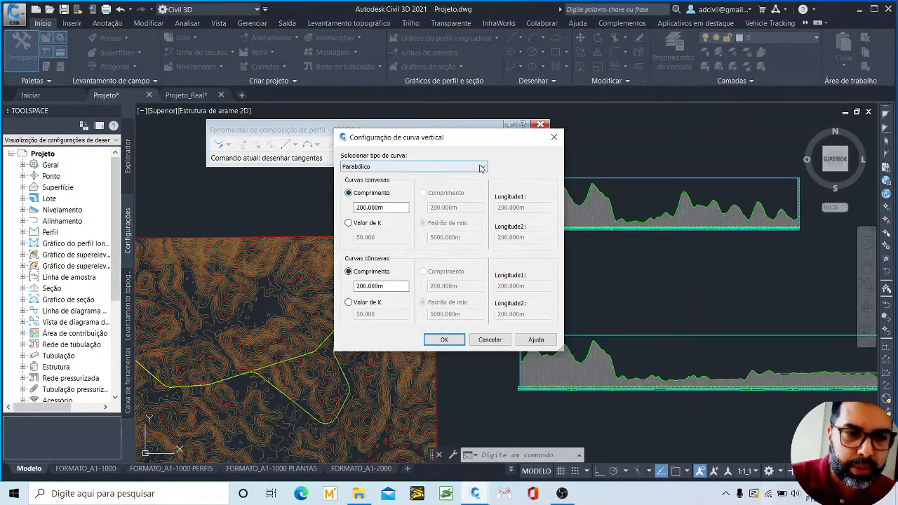
{"action": "left_click", "coordinate": [358, 177]}
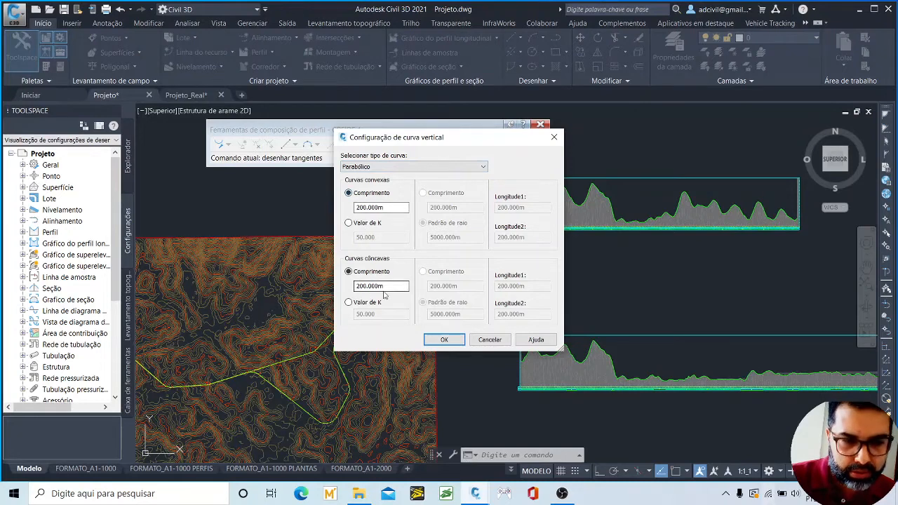
{"action": "left_click_drag", "start_coordinate": [386, 286], "coordinate": [353, 288]}
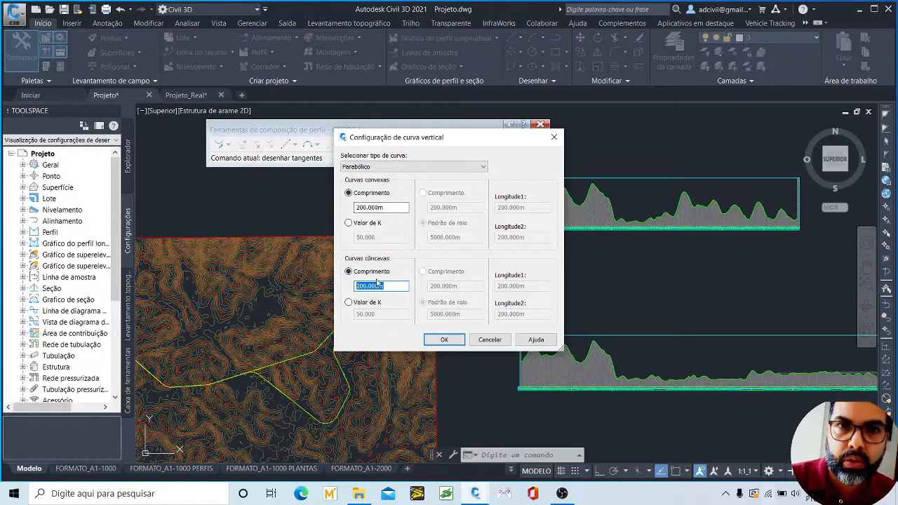
{"action": "left_click", "coordinate": [445, 339]}
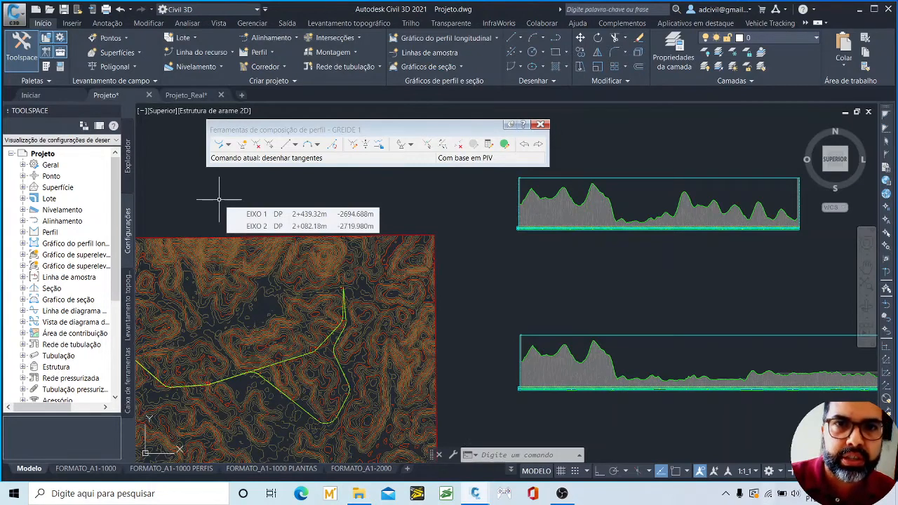
Start drawing tangents with curves and try to snap the start point to the beginning of the EIXO 1 terrain line.
{"action": "left_click", "coordinate": [228, 145]}
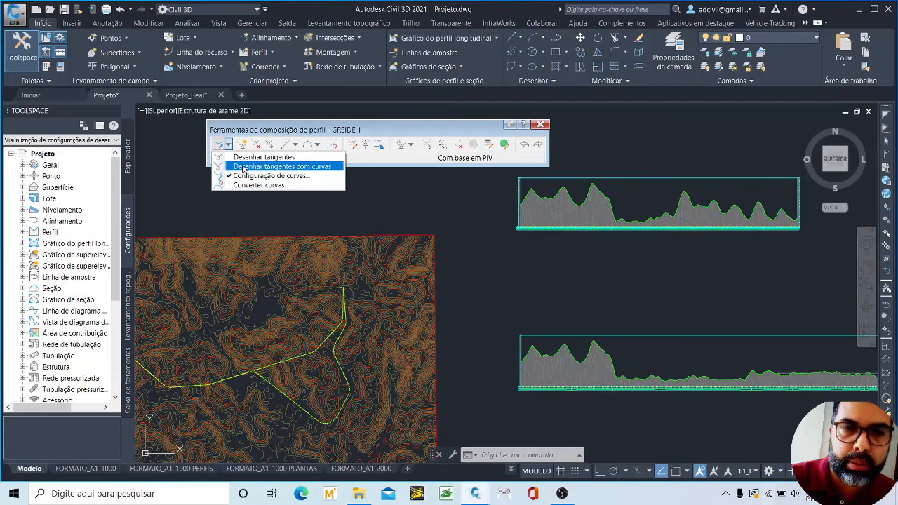
{"action": "left_click", "coordinate": [243, 167]}
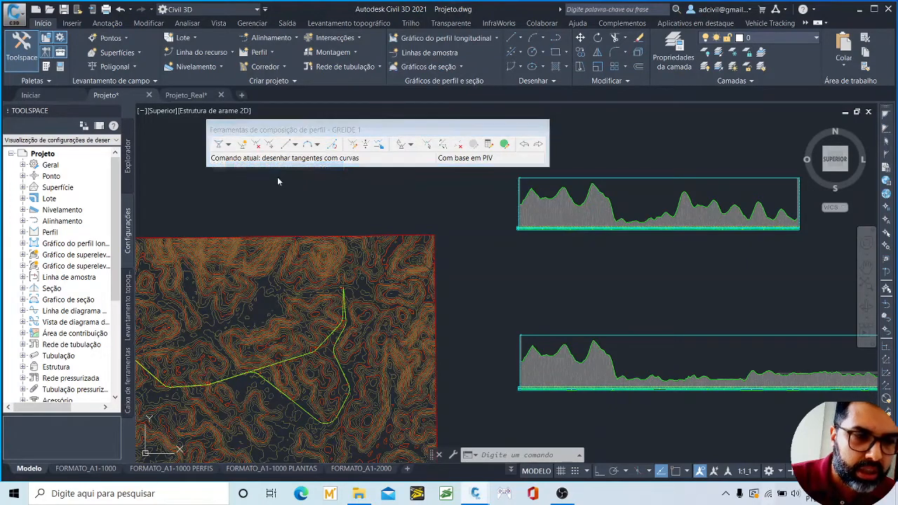
{"action": "scroll", "coordinate": [539, 207], "scroll_direction": "up", "scroll_amount": 3}
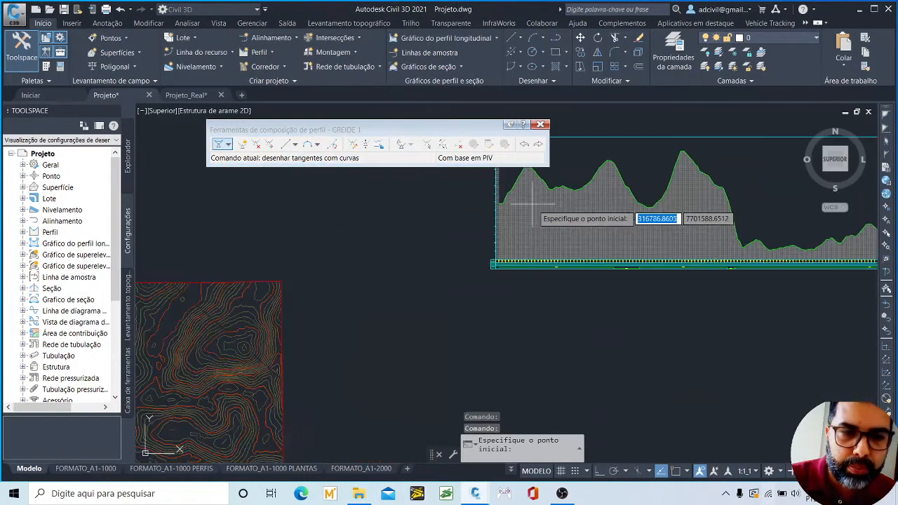
{"action": "middle_click_drag", "start_coordinate": [646, 148], "coordinate": [604, 195]}
{"action": "scroll", "coordinate": [605, 195], "scroll_direction": "up", "scroll_amount": 2}
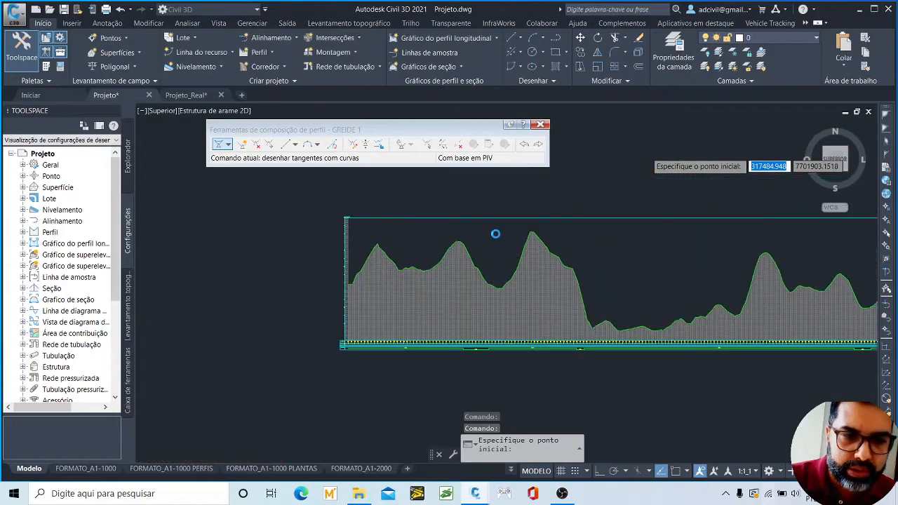
{"action": "scroll", "coordinate": [349, 286], "scroll_direction": "up", "scroll_amount": 2}
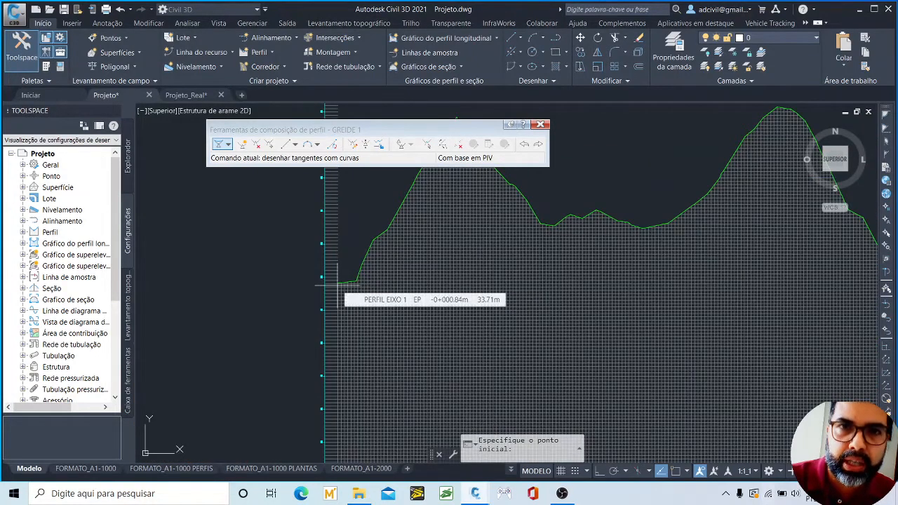
{"action": "scroll", "coordinate": [344, 270], "scroll_direction": "up", "scroll_amount": 3}
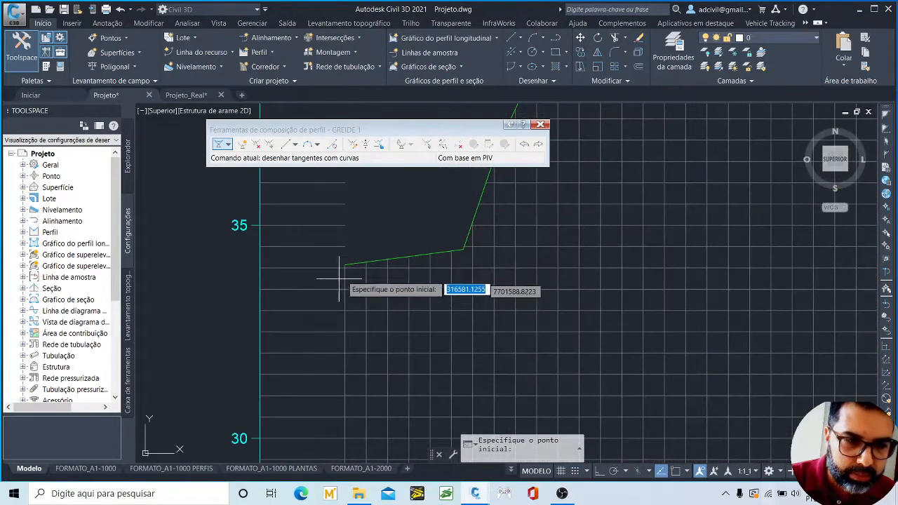
{"action": "type", "text": "_END"}
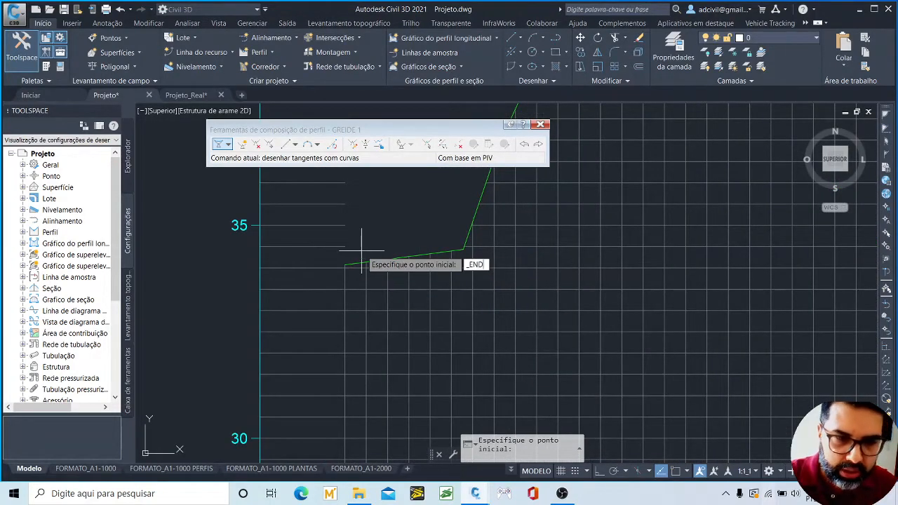
{"action": "key", "text": "Return"}
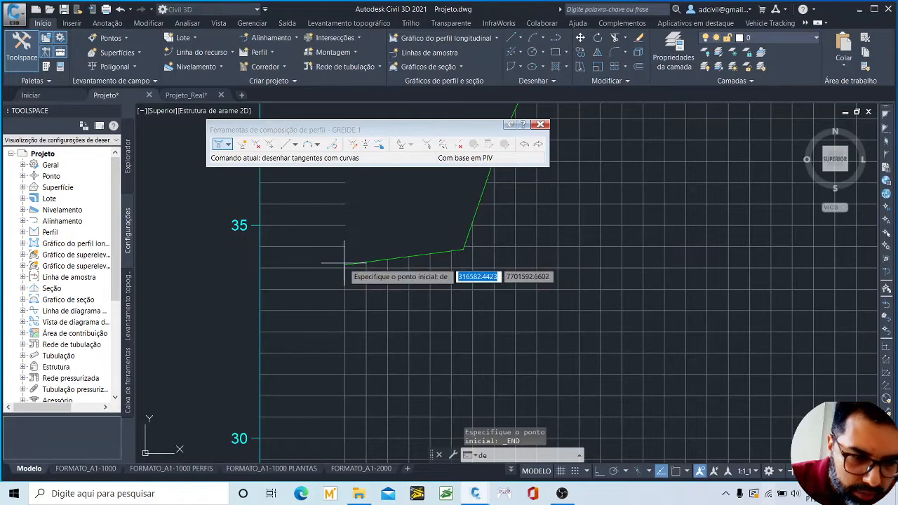
{"action": "left_click", "coordinate": [345, 264]}
Set the grade's start point on the first endpoint of the terrain line using the endpoint snap.
{"action": "scroll", "coordinate": [319, 283], "scroll_direction": "down", "scroll_amount": 14}
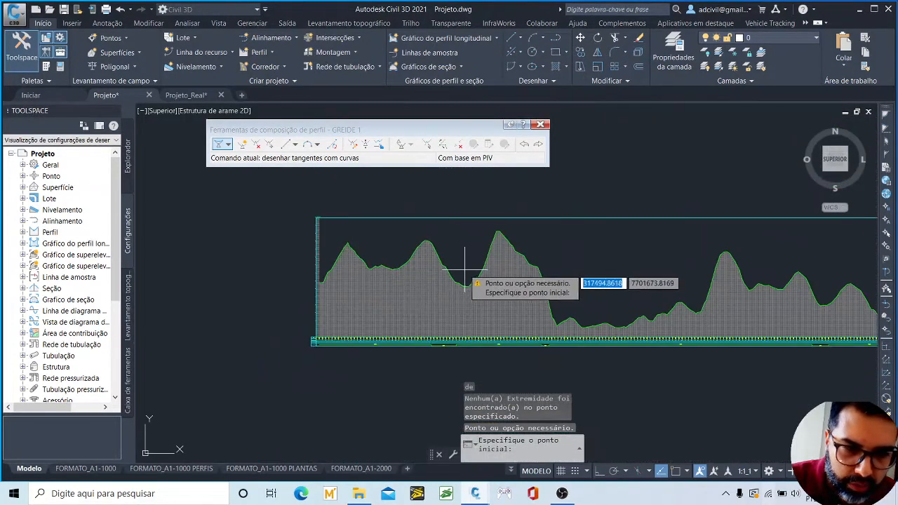
{"action": "scroll", "coordinate": [463, 262], "scroll_direction": "up", "scroll_amount": 2}
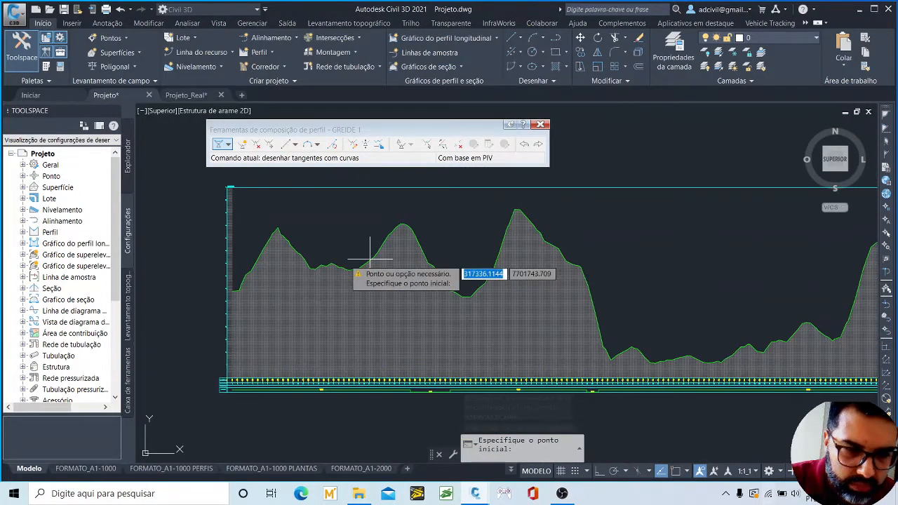
{"action": "scroll", "coordinate": [231, 288], "scroll_direction": "up", "scroll_amount": 6}
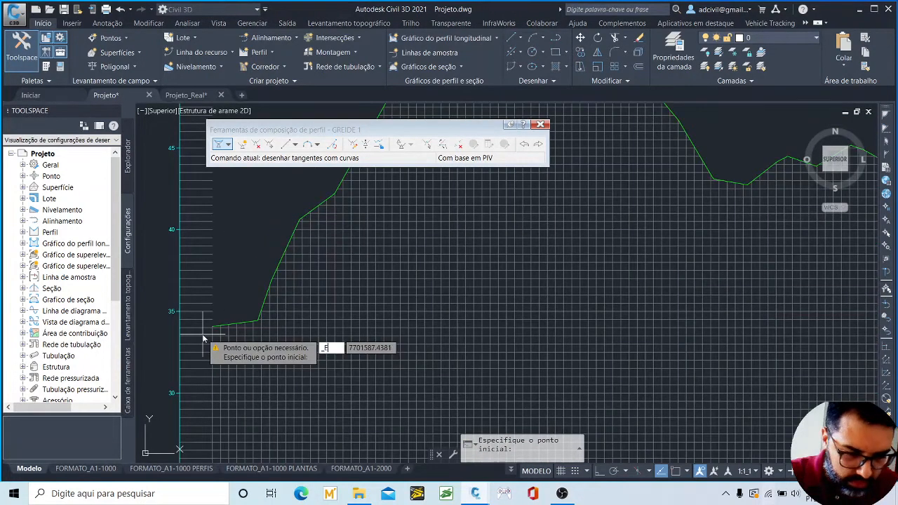
{"action": "type", "text": "end"}
{"action": "key", "text": "Return"}
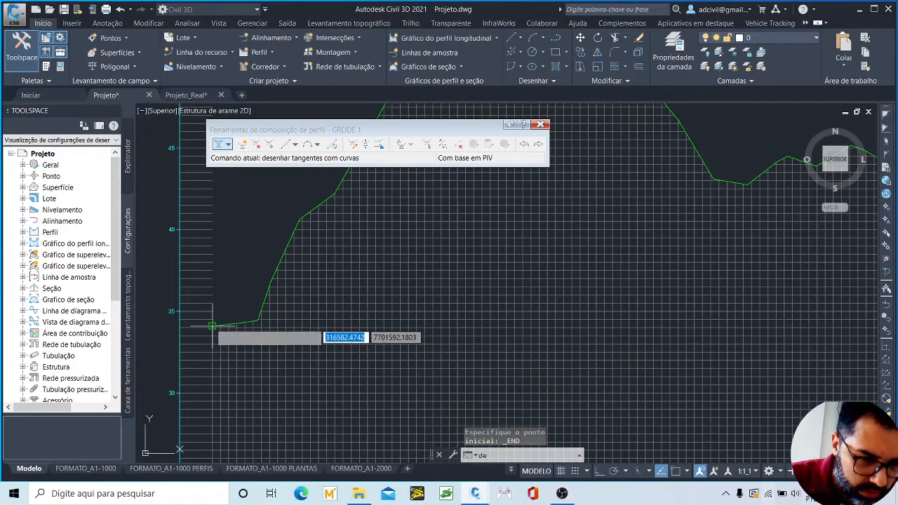
{"action": "left_click", "coordinate": [212, 327]}
Place a crest PVI above the valley between the second and third peaks, and a sag PVI above the low central stretch.
{"action": "scroll", "coordinate": [272, 313], "scroll_direction": "down", "scroll_amount": 5}
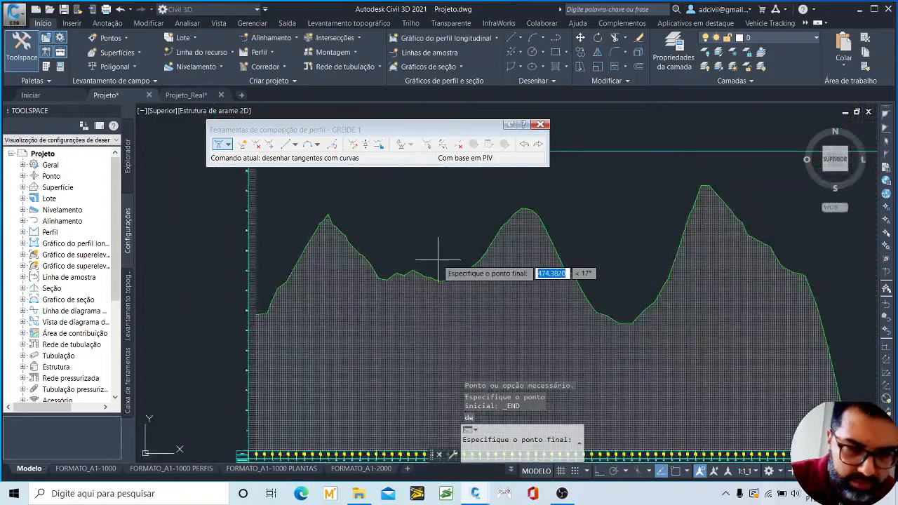
{"action": "scroll", "coordinate": [438, 259], "scroll_direction": "down", "scroll_amount": 2}
{"action": "scroll", "coordinate": [498, 255], "scroll_direction": "up", "scroll_amount": 2}
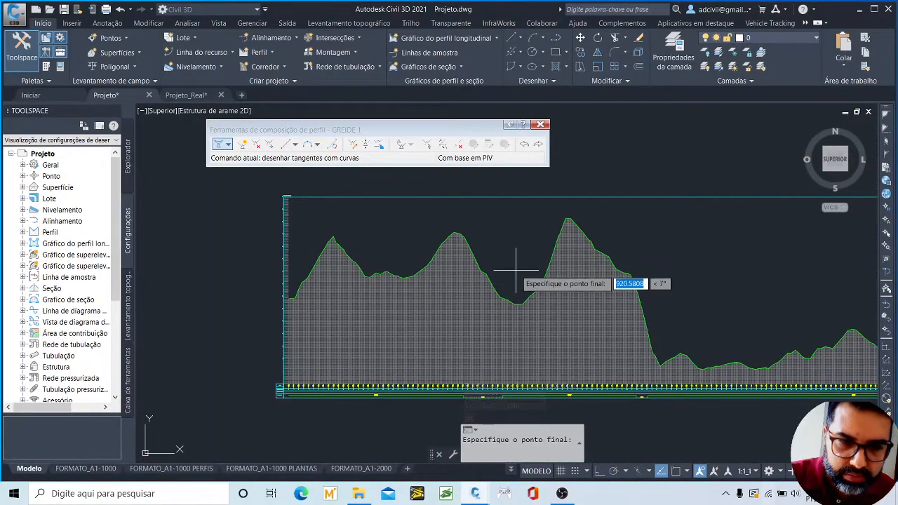
{"action": "left_click", "coordinate": [512, 255]}
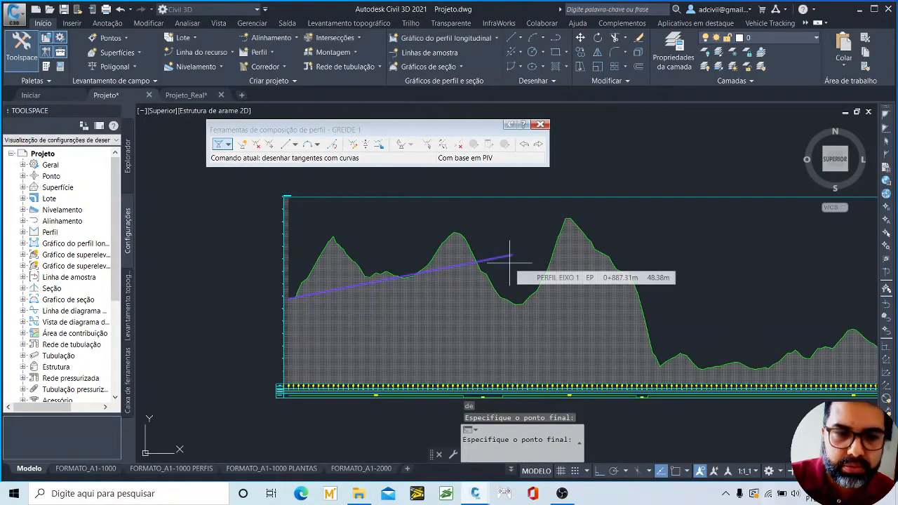
{"action": "scroll", "coordinate": [519, 270], "scroll_direction": "down", "scroll_amount": 2}
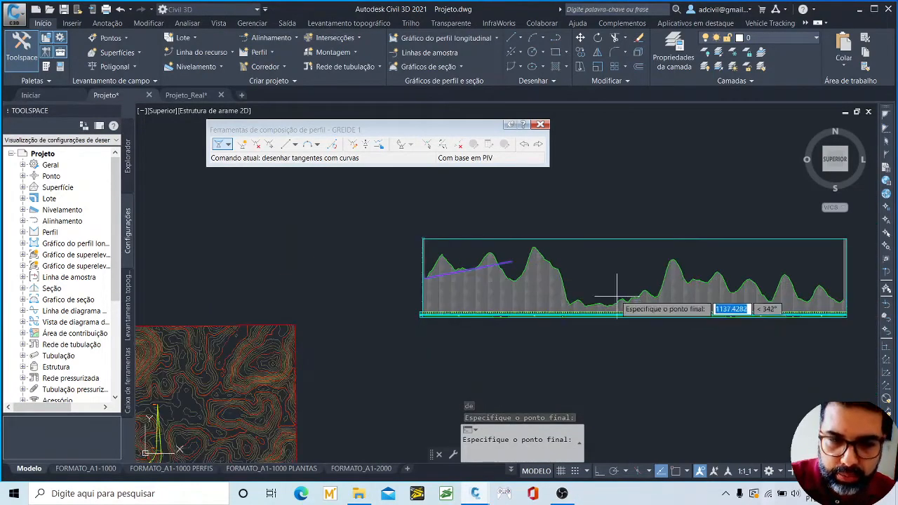
{"action": "scroll", "coordinate": [611, 291], "scroll_direction": "up", "scroll_amount": 2}
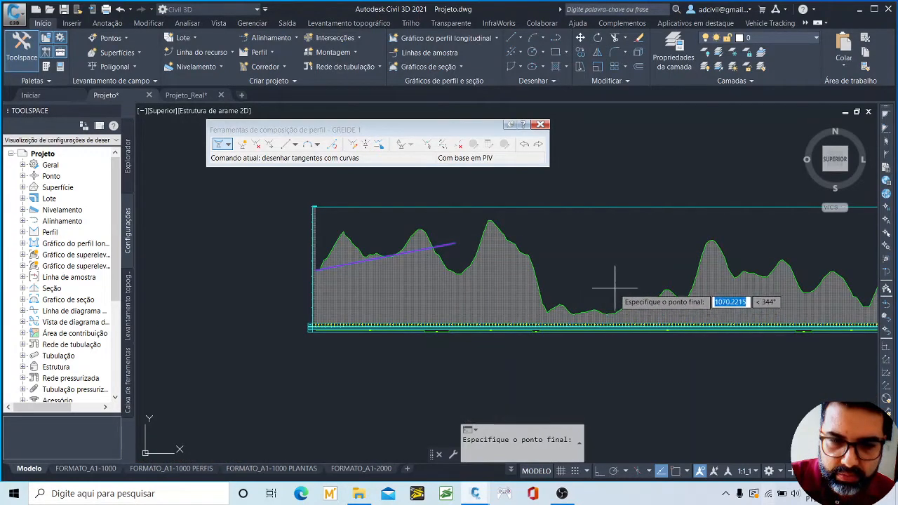
{"action": "left_click", "coordinate": [615, 287]}
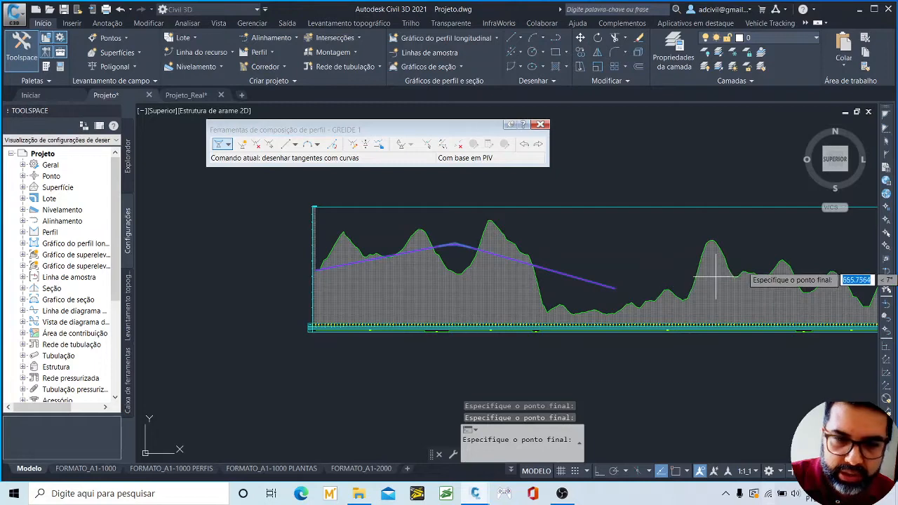
Place the next PVI above the valley between the second and third hills past the low central stretch.
{"action": "scroll", "coordinate": [723, 263], "scroll_direction": "up", "scroll_amount": 2}
{"action": "middle_click_drag", "start_coordinate": [746, 260], "coordinate": [507, 311]}
{"action": "scroll", "coordinate": [523, 316], "scroll_direction": "down", "scroll_amount": 2}
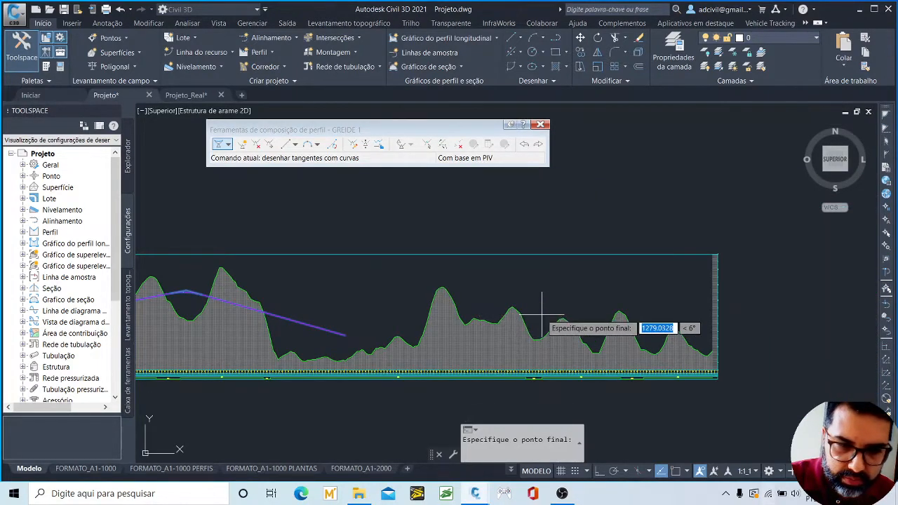
{"action": "left_click", "coordinate": [540, 309]}
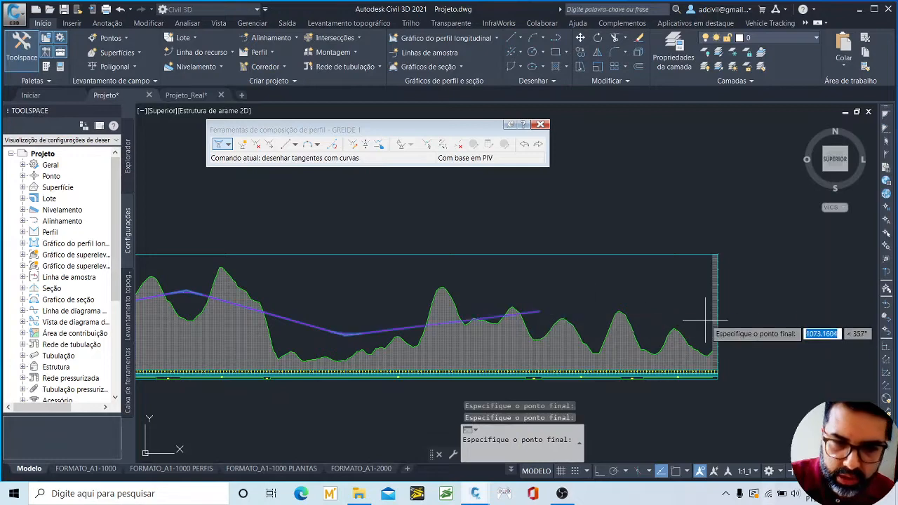
Place the grade's last point on the final endpoint of the terrain line using the endpoint snap, and finish drawing the tangents.
{"action": "scroll", "coordinate": [710, 365], "scroll_direction": "up", "scroll_amount": 3}
{"action": "scroll", "coordinate": [710, 363], "scroll_direction": "up", "scroll_amount": 6}
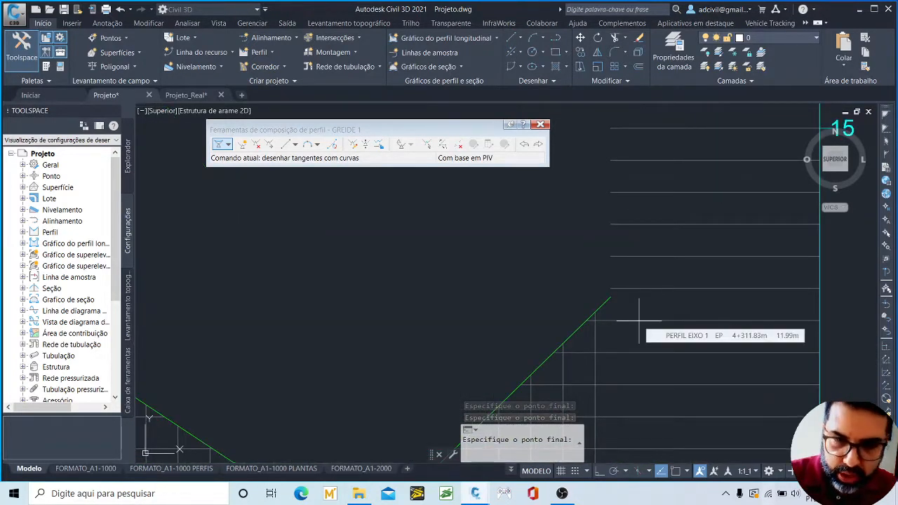
{"action": "type", "text": "end"}
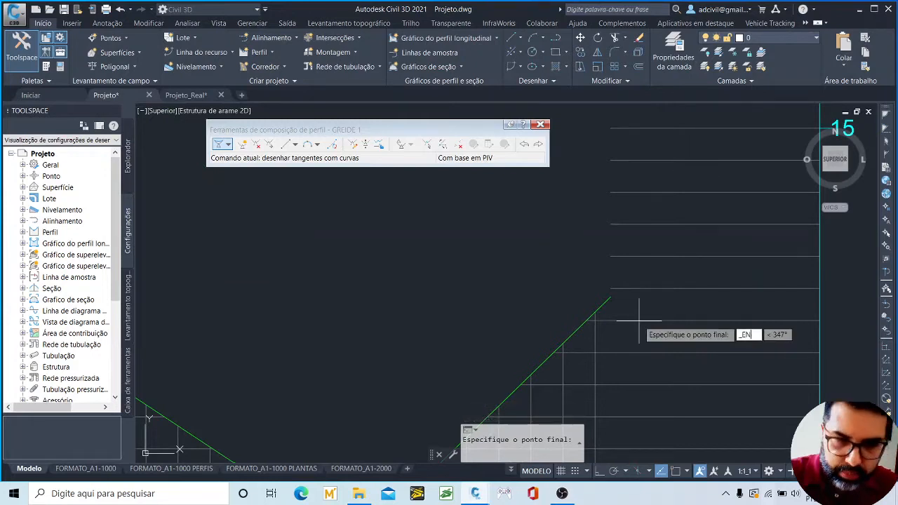
{"action": "key", "text": "Return"}
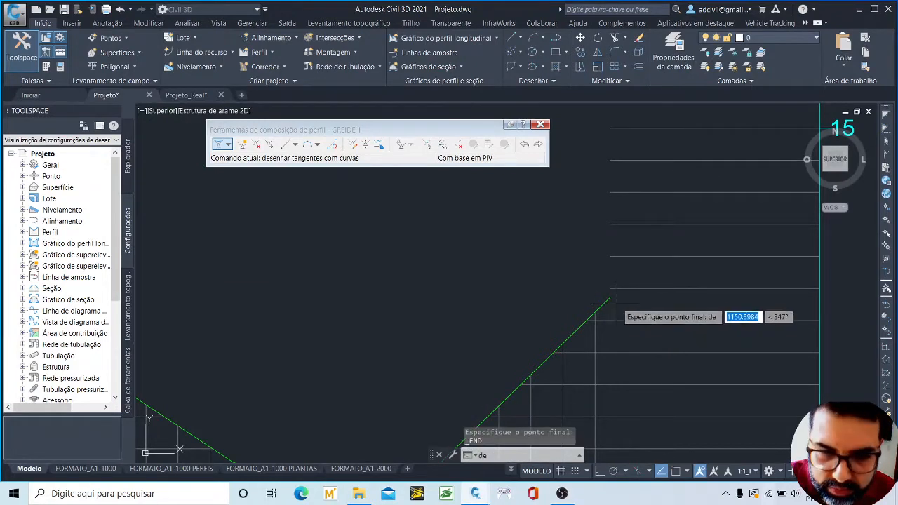
{"action": "left_click", "coordinate": [613, 297]}
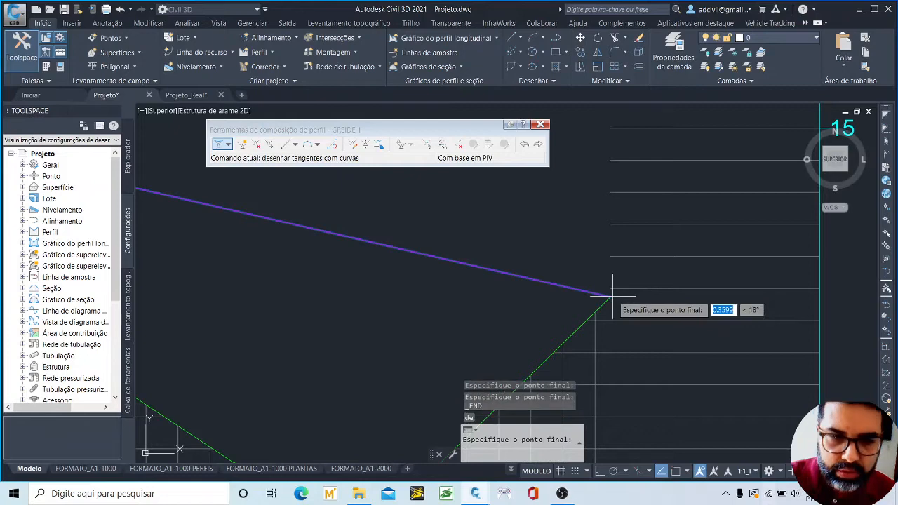
{"action": "key", "text": "Return"}
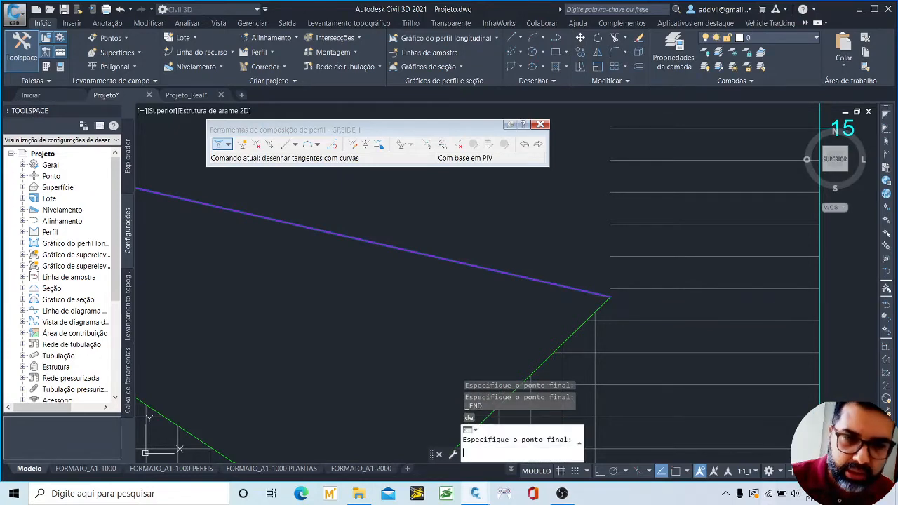
Inspect the finished grade line and its labelled vertical curves from the profile's end back to the first crest.
{"action": "scroll", "coordinate": [628, 274], "scroll_direction": "down", "scroll_amount": 5}
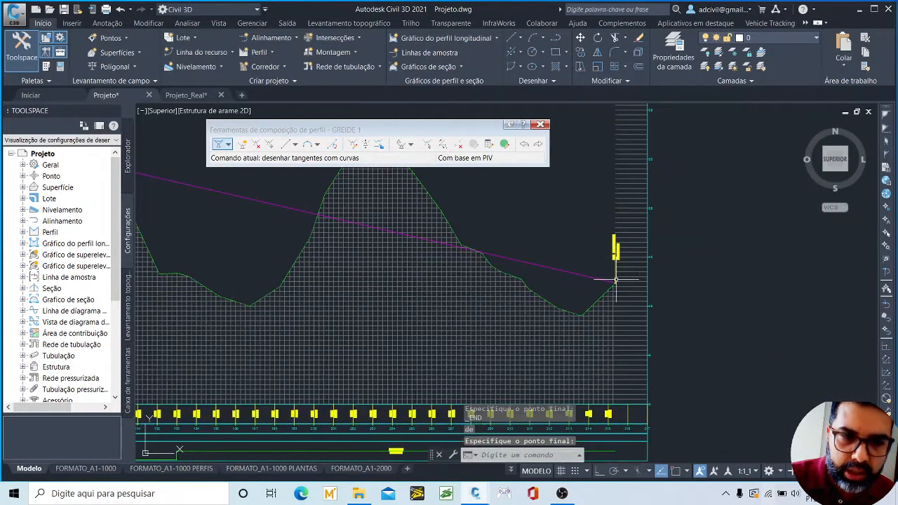
{"action": "mouse_move", "coordinate": [337, 188]}
{"action": "middle_mouse_down"}
{"action": "mouse_move", "coordinate": [475, 237]}
{"action": "mouse_move", "coordinate": [579, 231]}
{"action": "middle_mouse_up"}
{"action": "middle_click_drag", "start_coordinate": [260, 231], "coordinate": [467, 230]}
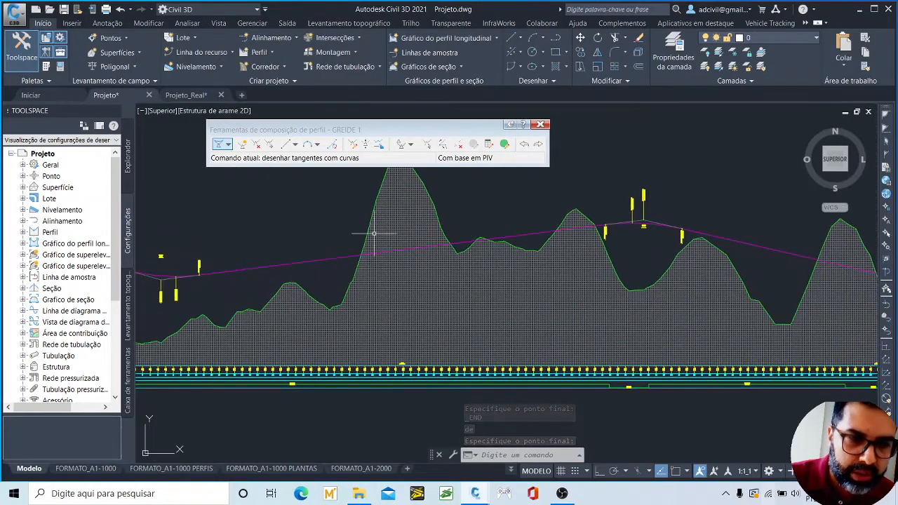
{"action": "middle_click_drag", "start_coordinate": [297, 236], "coordinate": [465, 248]}
{"action": "scroll", "coordinate": [318, 302], "scroll_direction": "up", "scroll_amount": 5}
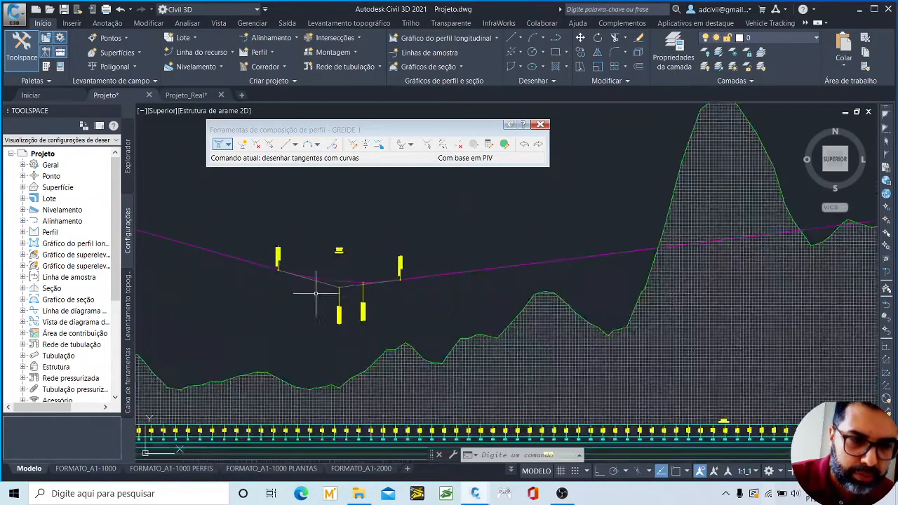
{"action": "middle_click_drag", "start_coordinate": [284, 235], "coordinate": [454, 267]}
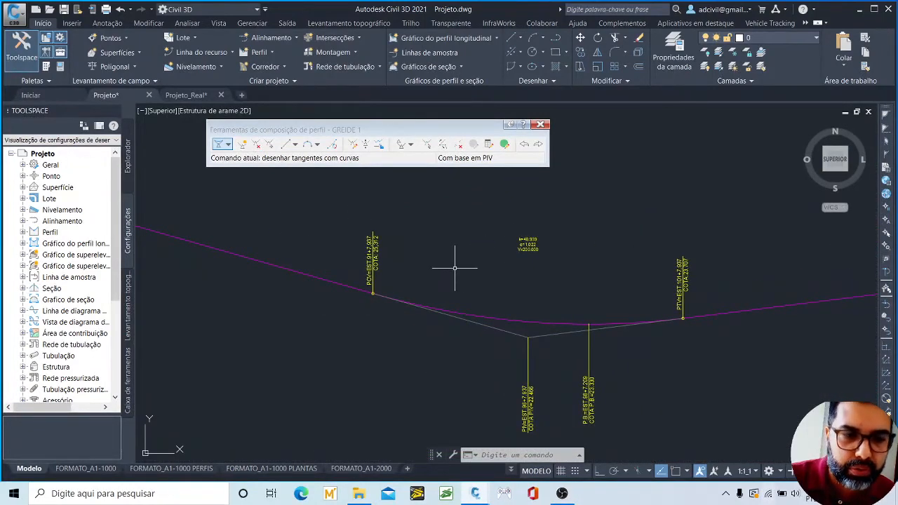
{"action": "scroll", "coordinate": [454, 267], "scroll_direction": "down", "scroll_amount": 3}
{"action": "middle_click_drag", "start_coordinate": [324, 292], "coordinate": [591, 324]}
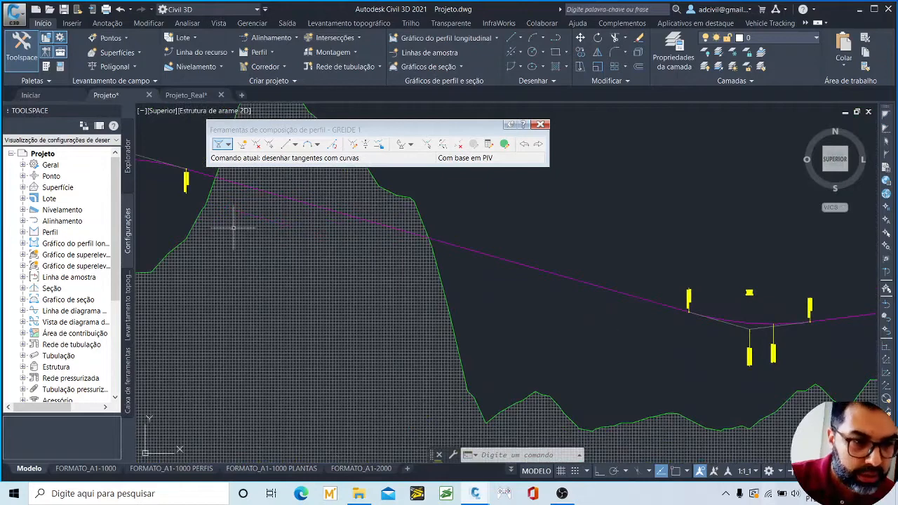
{"action": "middle_click_drag", "start_coordinate": [165, 195], "coordinate": [356, 256]}
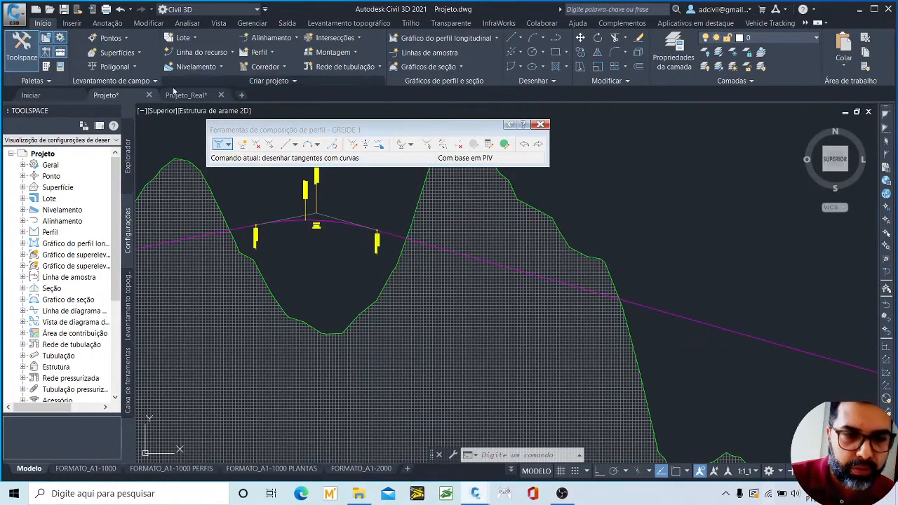
Examine the station and elevation labels of the PCV, P.A., PIV and PTV on the first crest curve.
{"action": "scroll", "coordinate": [265, 228], "scroll_direction": "down", "scroll_amount": 2}
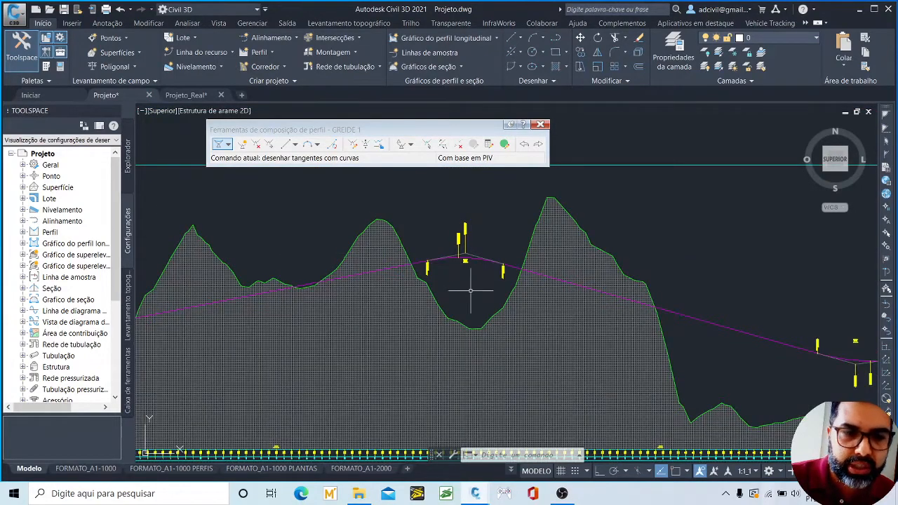
{"action": "scroll", "coordinate": [434, 255], "scroll_direction": "up", "scroll_amount": 5}
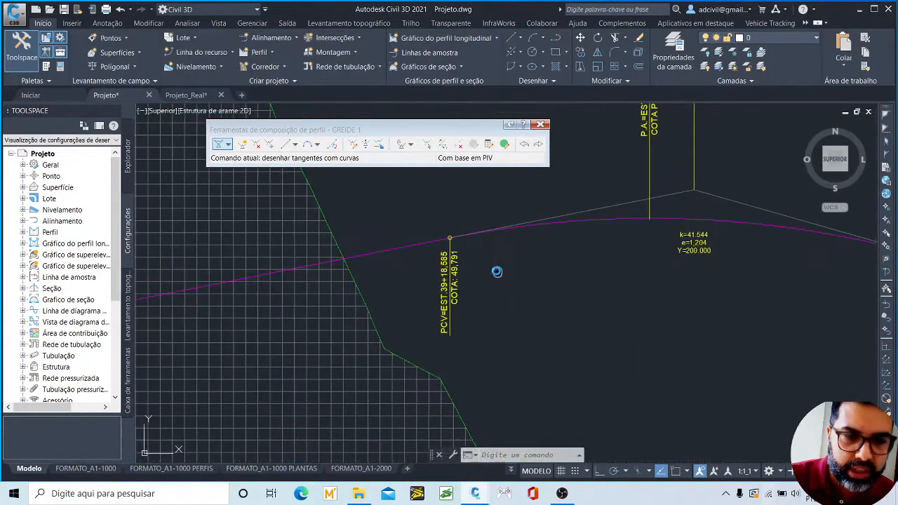
{"action": "middle_click_drag", "start_coordinate": [496, 267], "coordinate": [344, 284]}
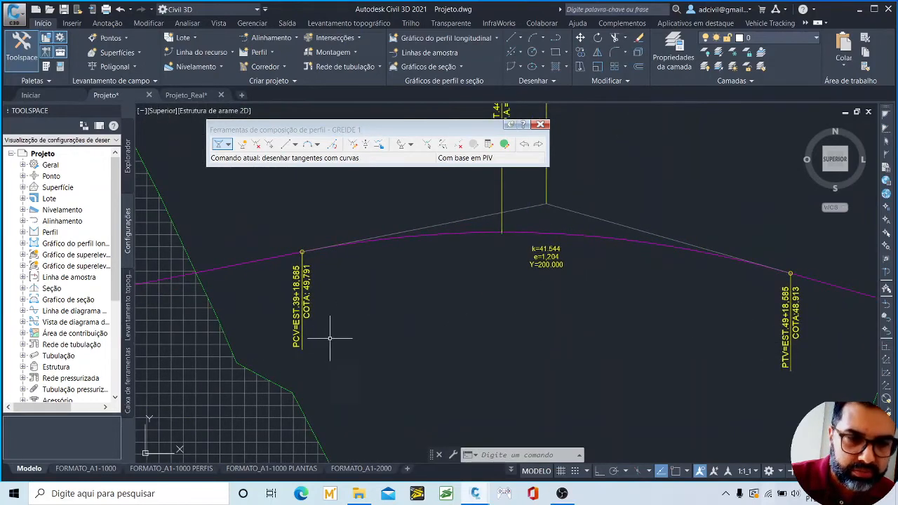
{"action": "scroll", "coordinate": [588, 295], "scroll_direction": "down", "scroll_amount": 3}
{"action": "scroll", "coordinate": [571, 310], "scroll_direction": "up", "scroll_amount": 6}
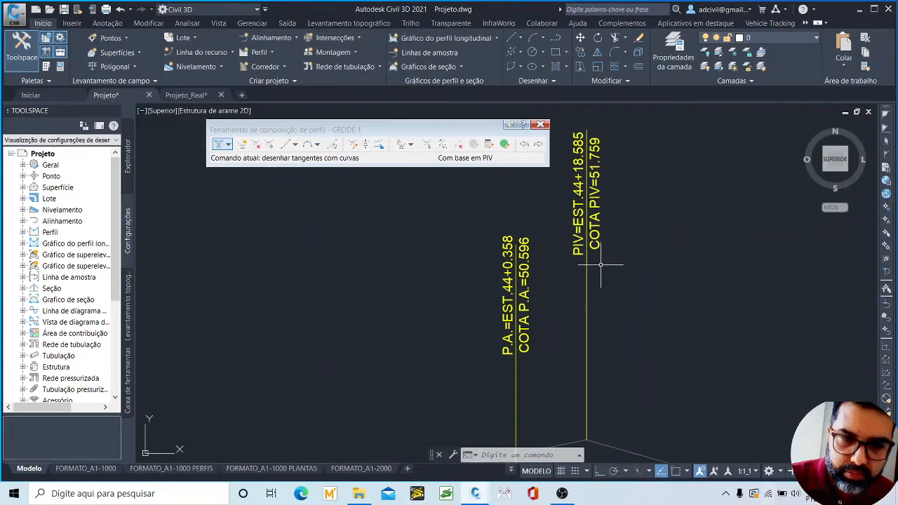
{"action": "scroll", "coordinate": [535, 285], "scroll_direction": "down", "scroll_amount": 4}
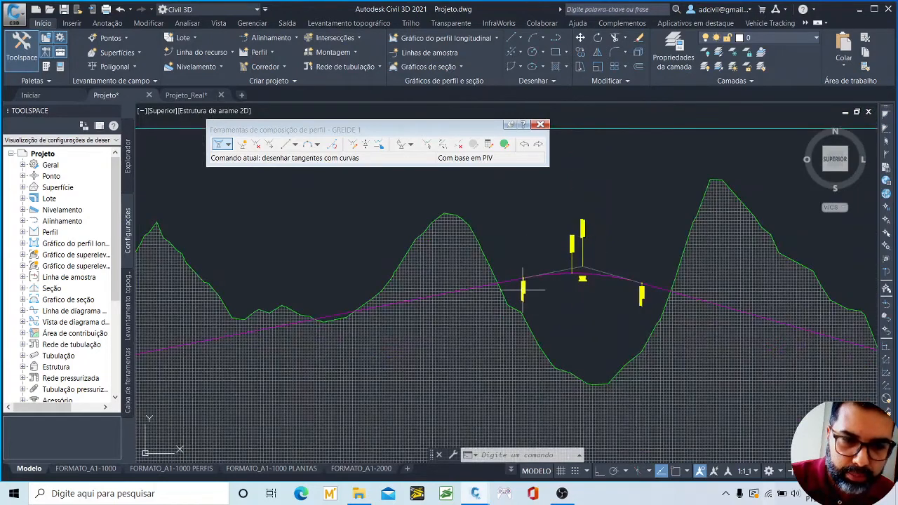
{"action": "scroll", "coordinate": [523, 287], "scroll_direction": "up", "scroll_amount": 5}
{"action": "scroll", "coordinate": [472, 341], "scroll_direction": "down", "scroll_amount": 5}
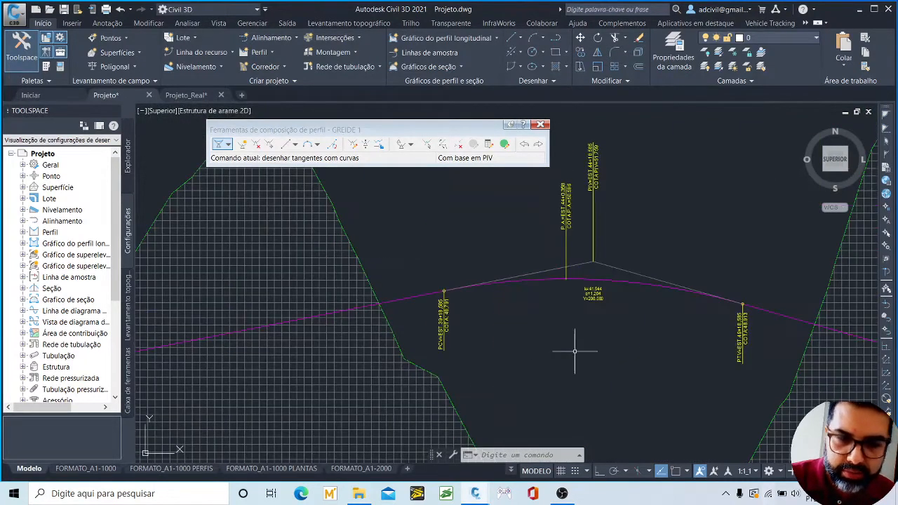
{"action": "scroll", "coordinate": [733, 379], "scroll_direction": "up", "scroll_amount": 5}
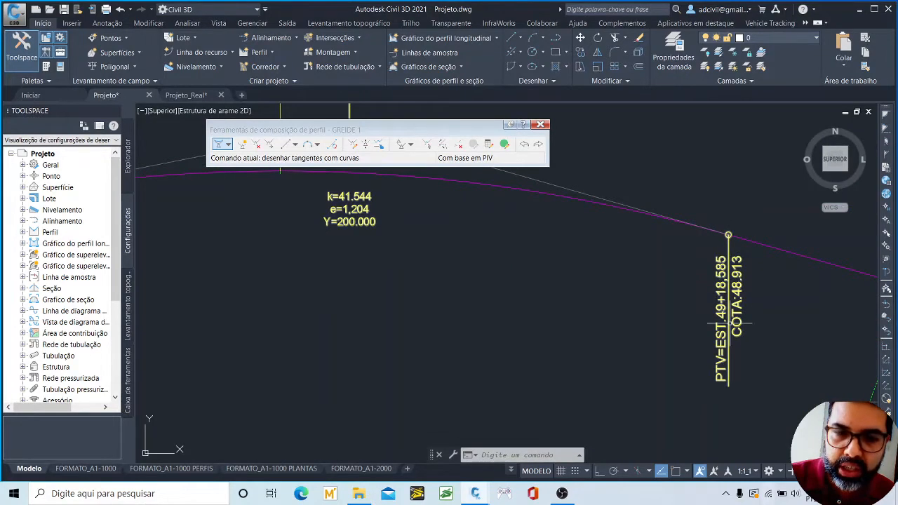
{"action": "scroll", "coordinate": [583, 289], "scroll_direction": "down", "scroll_amount": 4}
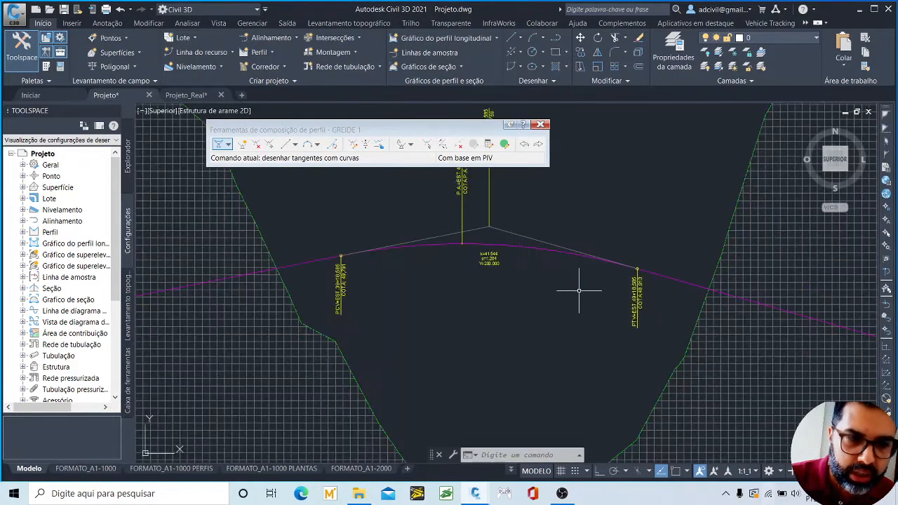
Examine the k, e and Y parameter label of the first crest curve, between its PCV and PTV.
{"action": "scroll", "coordinate": [499, 260], "scroll_direction": "up", "scroll_amount": 4}
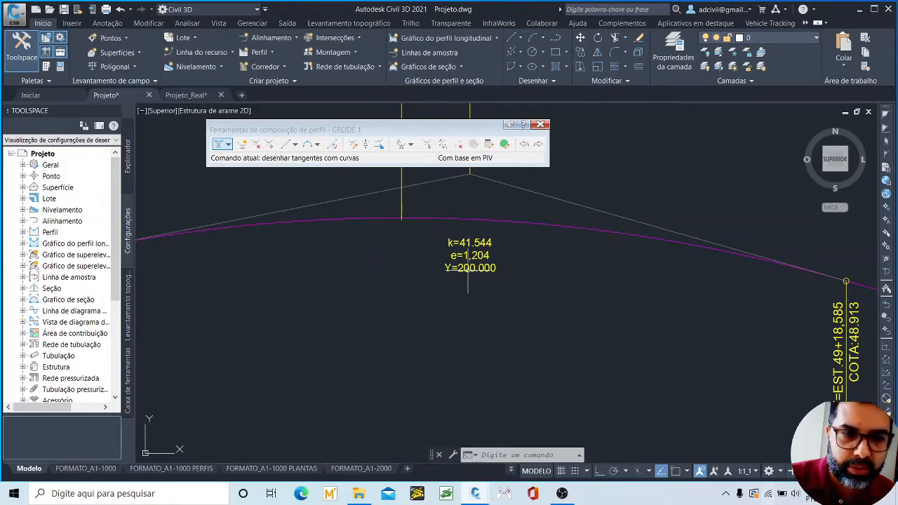
{"action": "scroll", "coordinate": [459, 278], "scroll_direction": "down", "scroll_amount": 2}
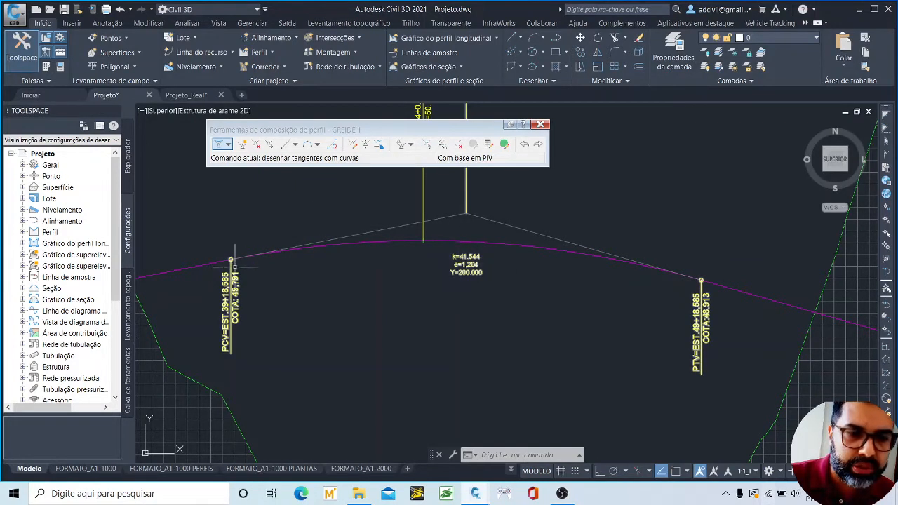
{"action": "scroll", "coordinate": [421, 287], "scroll_direction": "down", "scroll_amount": 4}
{"action": "scroll", "coordinate": [358, 293], "scroll_direction": "down", "scroll_amount": 2}
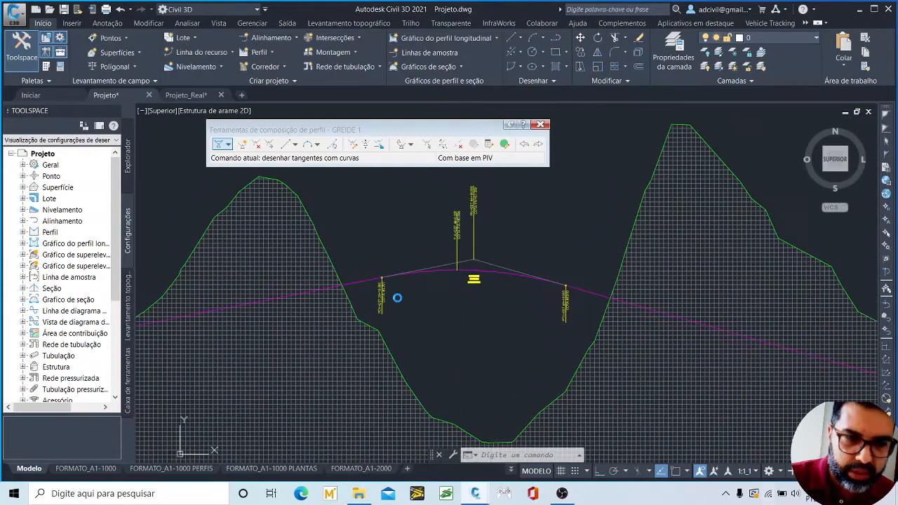
{"action": "scroll", "coordinate": [409, 295], "scroll_direction": "down", "scroll_amount": 2}
{"action": "scroll", "coordinate": [461, 283], "scroll_direction": "up", "scroll_amount": 6}
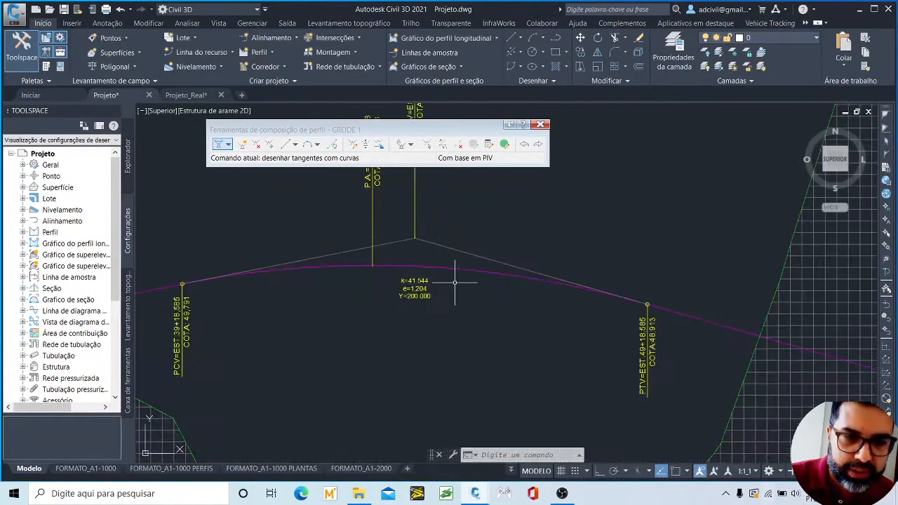
{"action": "scroll", "coordinate": [397, 283], "scroll_direction": "down", "scroll_amount": 4}
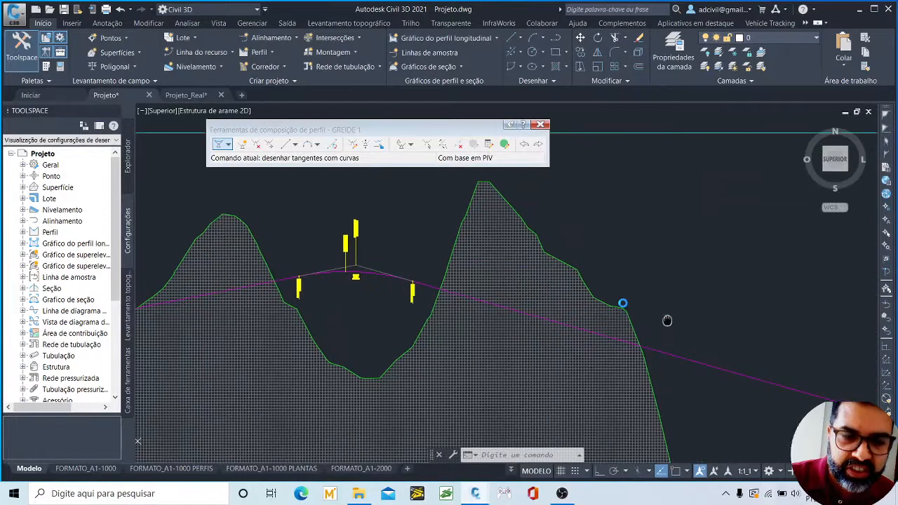
Examine the PCV, PIV, P.B. and PTV labels of the sag curve above the low central stretch.
{"action": "scroll", "coordinate": [305, 230], "scroll_direction": "down", "scroll_amount": 2}
{"action": "scroll", "coordinate": [572, 349], "scroll_direction": "up", "scroll_amount": 2}
{"action": "scroll", "coordinate": [572, 348], "scroll_direction": "up", "scroll_amount": 4}
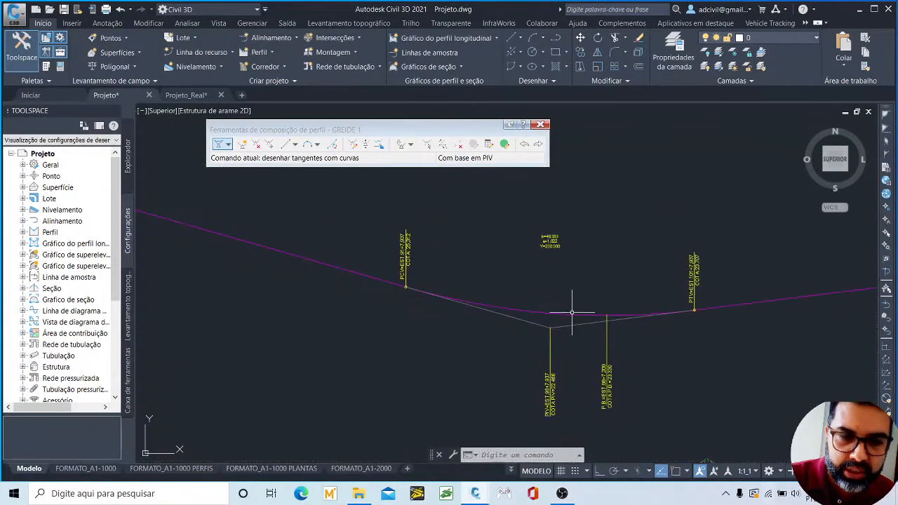
{"action": "scroll", "coordinate": [558, 350], "scroll_direction": "up", "scroll_amount": 2}
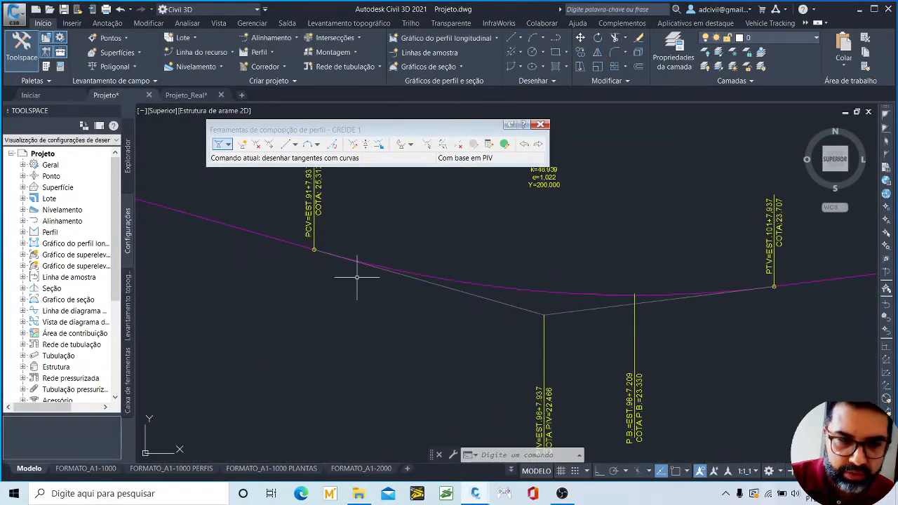
{"action": "scroll", "coordinate": [437, 322], "scroll_direction": "down", "scroll_amount": 4}
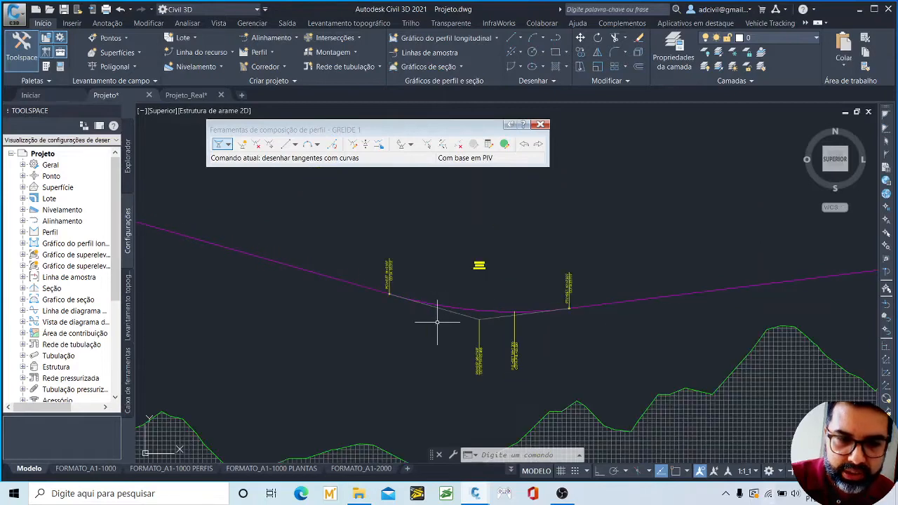
{"action": "middle_click_drag", "start_coordinate": [609, 329], "coordinate": [500, 294]}
{"action": "scroll", "coordinate": [399, 312], "scroll_direction": "down", "scroll_amount": 2}
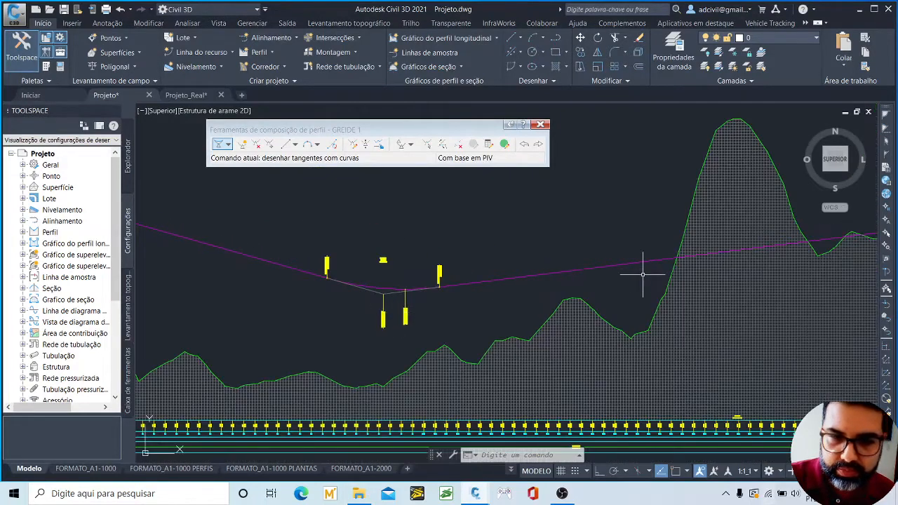
Examine the labels of the second crest curve and the grade's end point on the terrain line.
{"action": "middle_click_drag", "start_coordinate": [644, 275], "coordinate": [381, 290]}
{"action": "scroll", "coordinate": [381, 290], "scroll_direction": "down", "scroll_amount": 1}
{"action": "scroll", "coordinate": [599, 261], "scroll_direction": "down", "scroll_amount": 1}
{"action": "scroll", "coordinate": [665, 263], "scroll_direction": "up", "scroll_amount": 2}
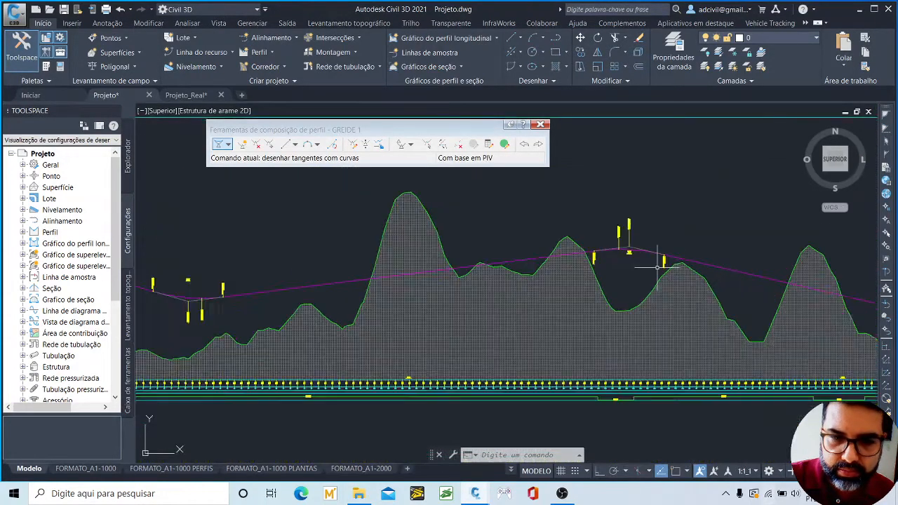
{"action": "scroll", "coordinate": [640, 252], "scroll_direction": "up", "scroll_amount": 2}
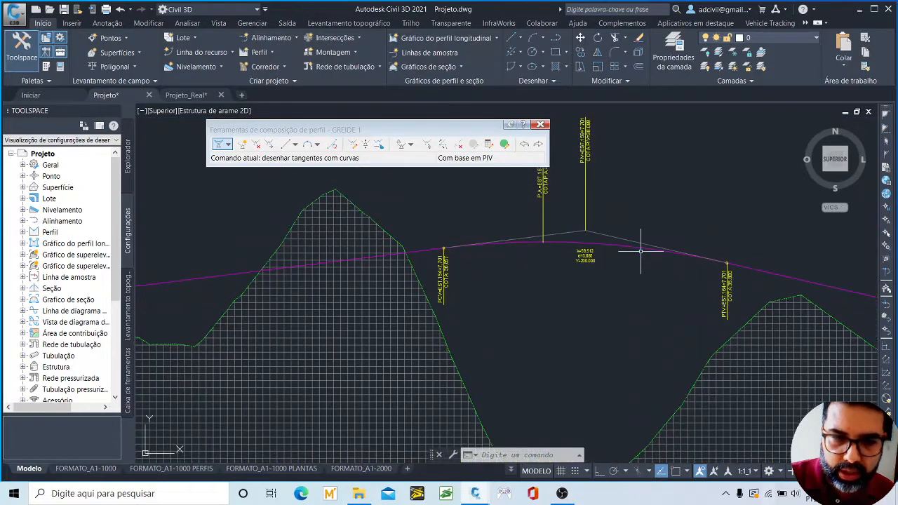
{"action": "scroll", "coordinate": [641, 251], "scroll_direction": "down", "scroll_amount": 4}
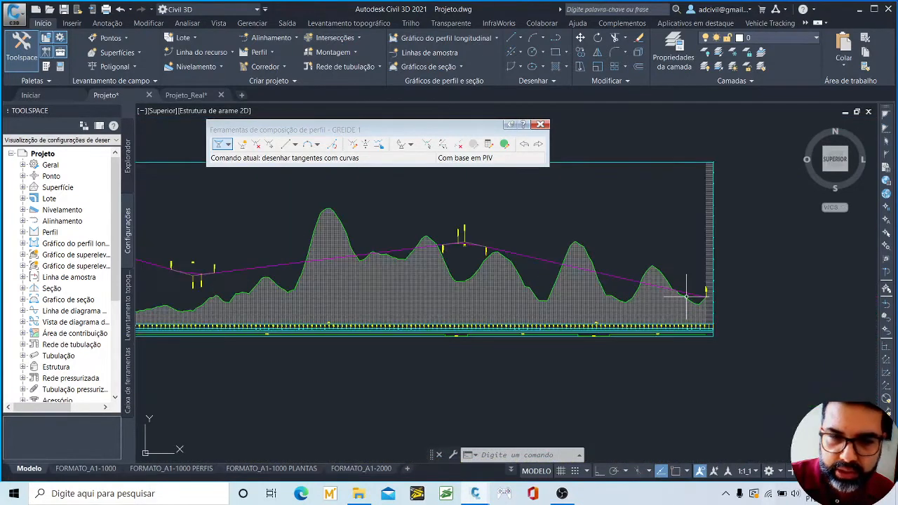
{"action": "scroll", "coordinate": [687, 297], "scroll_direction": "up", "scroll_amount": 1}
{"action": "scroll", "coordinate": [726, 296], "scroll_direction": "up", "scroll_amount": 1}
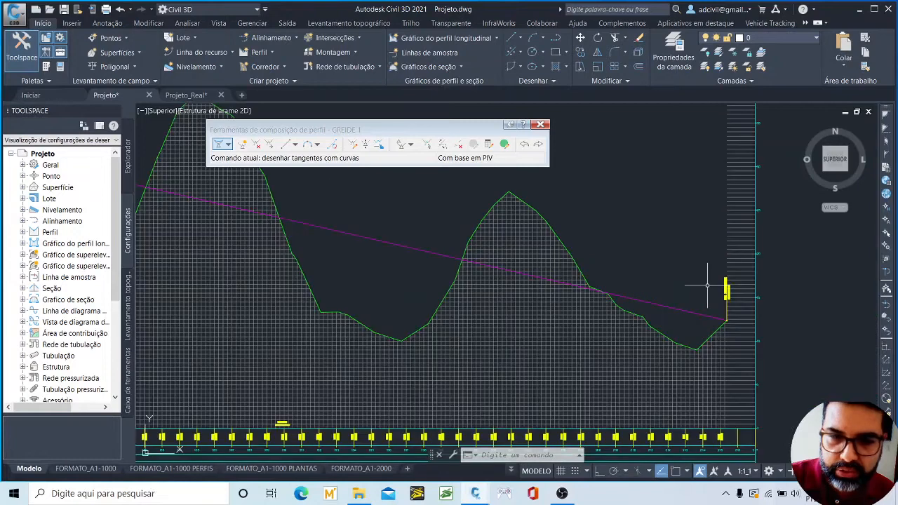
Examine the slope and length label of the first tangent, just above the profile view's data bands.
{"action": "scroll", "coordinate": [712, 290], "scroll_direction": "down", "scroll_amount": 3}
{"action": "middle_click_drag", "start_coordinate": [229, 231], "coordinate": [452, 253]}
{"action": "mouse_move", "coordinate": [352, 232]}
{"action": "middle_mouse_down"}
{"action": "mouse_move", "coordinate": [383, 252]}
{"action": "mouse_move", "coordinate": [579, 260]}
{"action": "middle_mouse_up"}
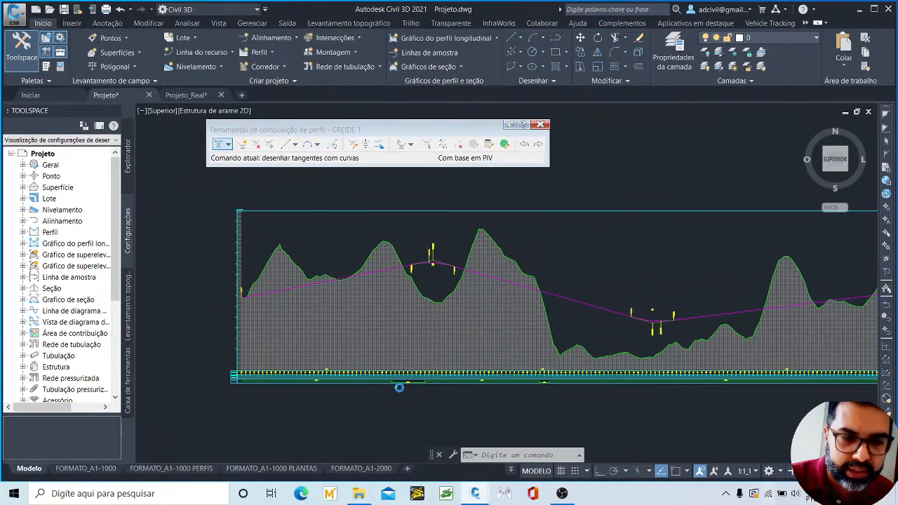
{"action": "scroll", "coordinate": [399, 386], "scroll_direction": "up", "scroll_amount": 5}
{"action": "scroll", "coordinate": [421, 393], "scroll_direction": "up", "scroll_amount": 2}
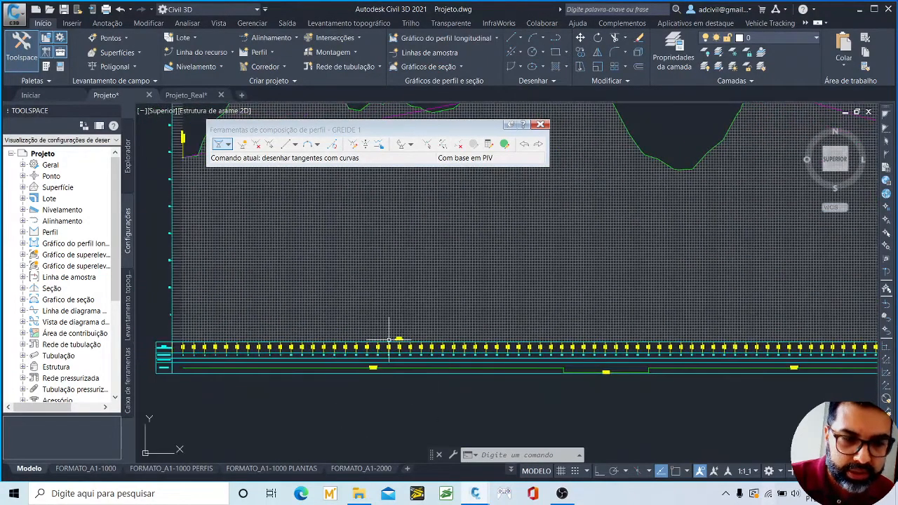
{"action": "scroll", "coordinate": [396, 343], "scroll_direction": "up", "scroll_amount": 3}
{"action": "scroll", "coordinate": [385, 346], "scroll_direction": "up", "scroll_amount": 2}
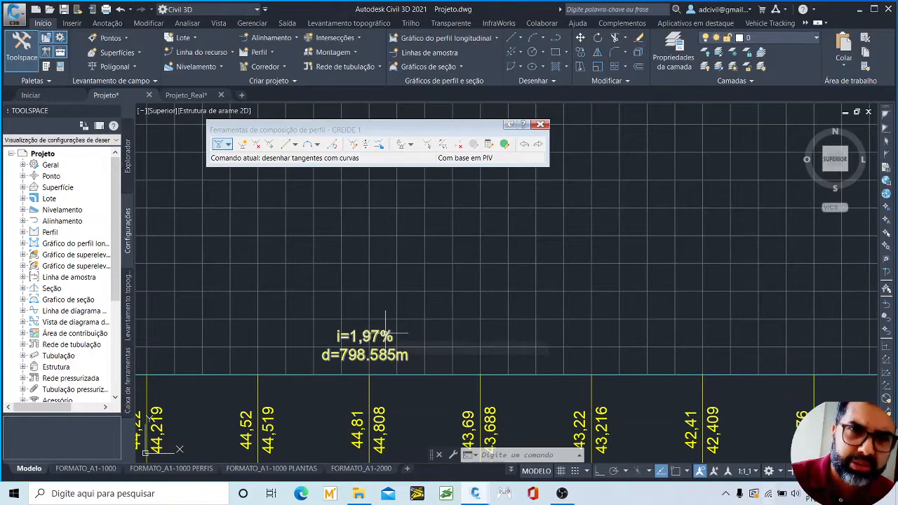
Examine the slope and length label of the second tangent, just above the profile view's data bands.
{"action": "scroll", "coordinate": [372, 330], "scroll_direction": "down", "scroll_amount": 5}
{"action": "scroll", "coordinate": [393, 280], "scroll_direction": "down", "scroll_amount": 6}
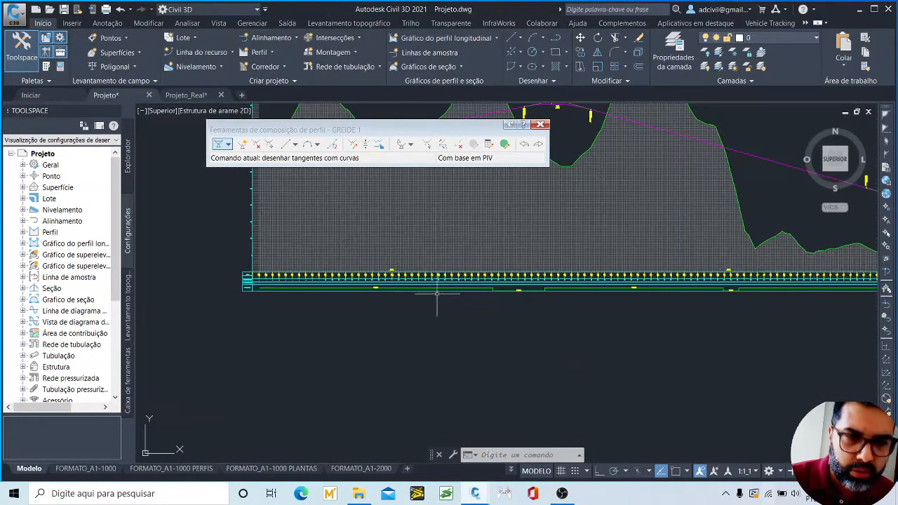
{"action": "middle_click_drag", "start_coordinate": [603, 180], "coordinate": [448, 312]}
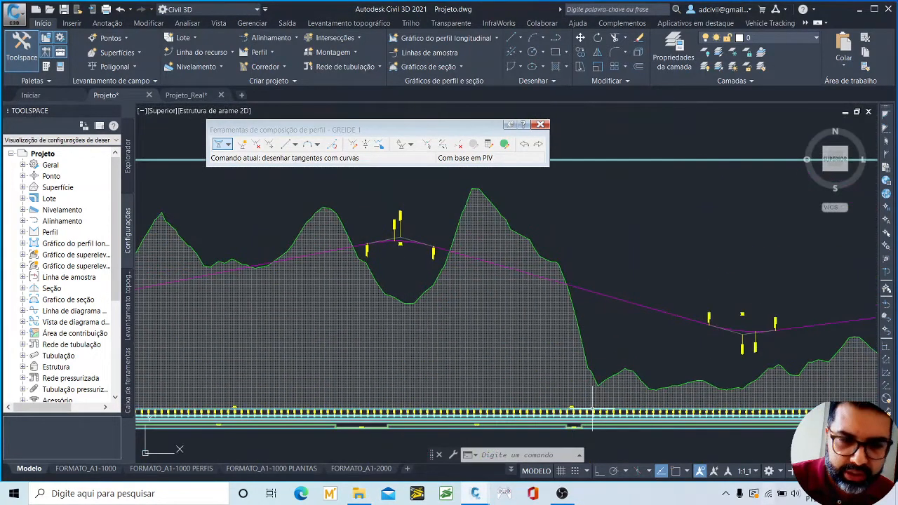
{"action": "scroll", "coordinate": [593, 409], "scroll_direction": "up", "scroll_amount": 10}
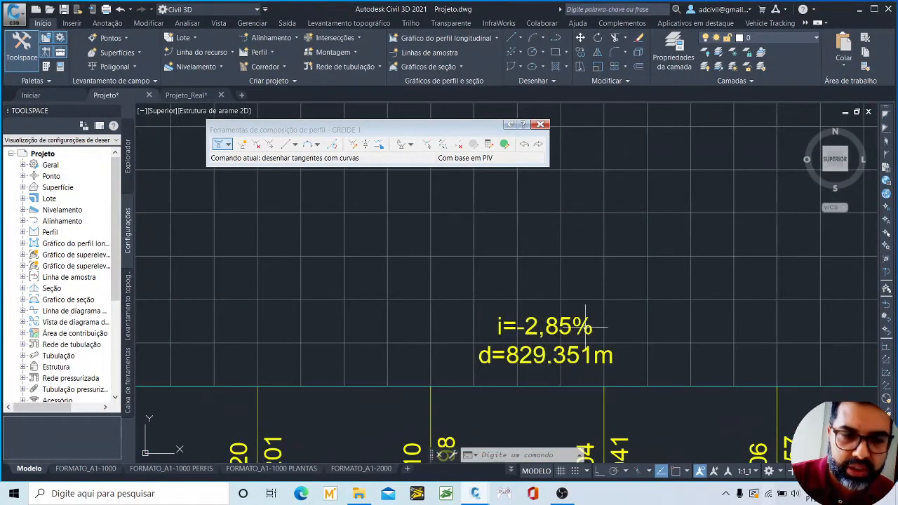
{"action": "scroll", "coordinate": [568, 337], "scroll_direction": "down", "scroll_amount": 6}
{"action": "scroll", "coordinate": [557, 357], "scroll_direction": "down", "scroll_amount": 5}
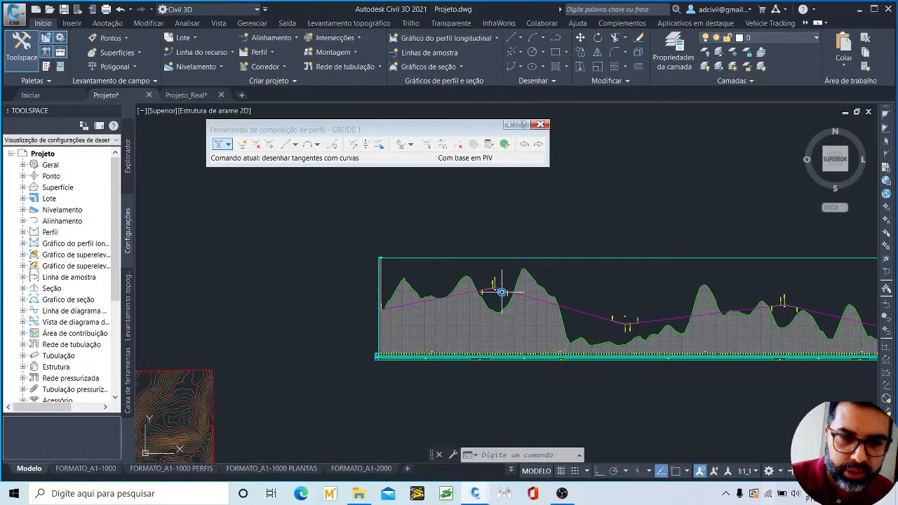
{"action": "scroll", "coordinate": [487, 293], "scroll_direction": "up", "scroll_amount": 3}
{"action": "scroll", "coordinate": [391, 281], "scroll_direction": "down", "scroll_amount": 4}
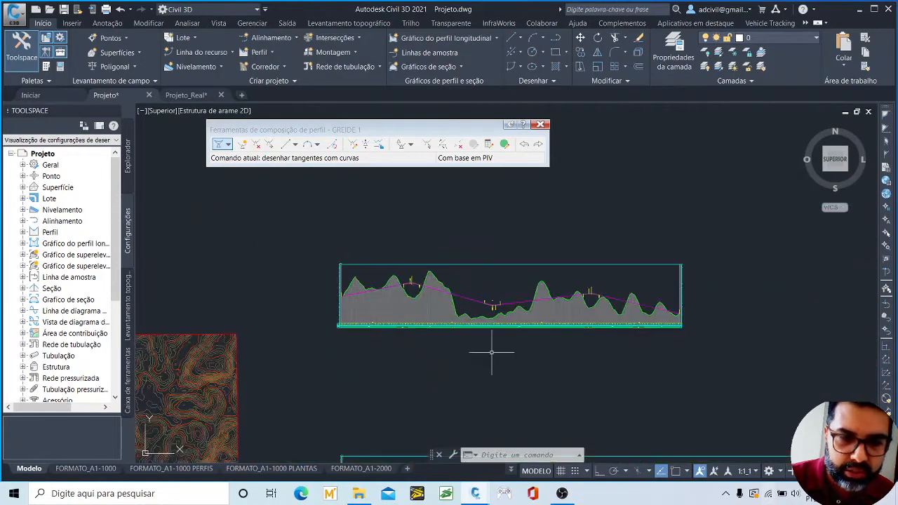
{"action": "scroll", "coordinate": [438, 320], "scroll_direction": "up", "scroll_amount": 6}
{"action": "scroll", "coordinate": [447, 335], "scroll_direction": "up", "scroll_amount": 4}
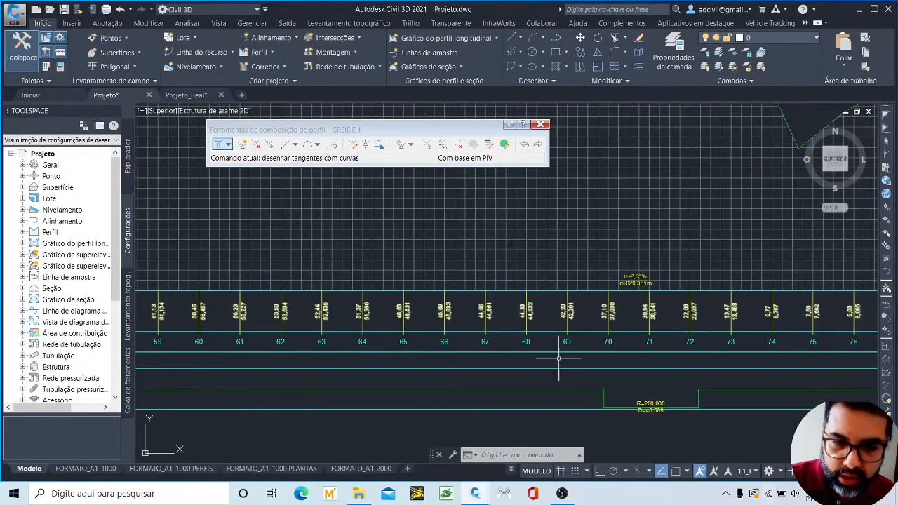
{"action": "scroll", "coordinate": [632, 290], "scroll_direction": "up", "scroll_amount": 2}
{"action": "scroll", "coordinate": [423, 334], "scroll_direction": "down", "scroll_amount": 7}
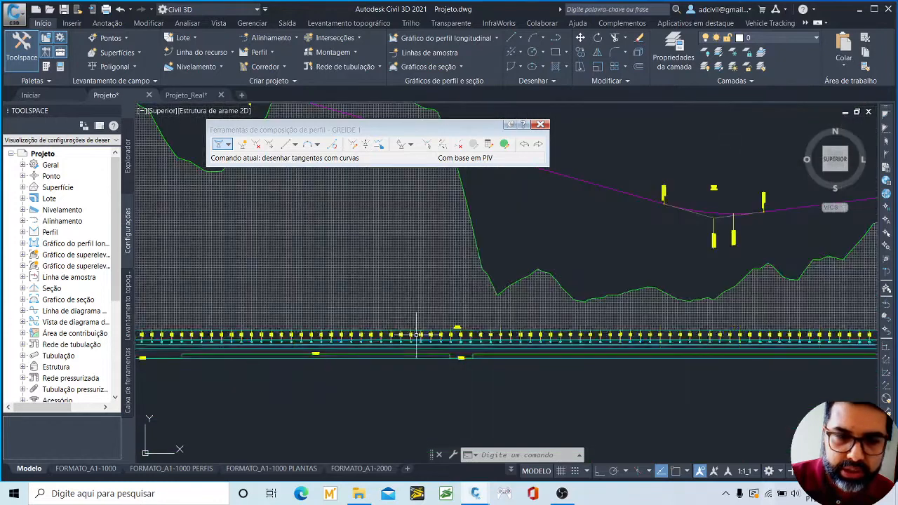
Examine the slope and length label of the third tangent, rising from the sag curve to the second crest.
{"action": "middle_click_drag", "start_coordinate": [686, 247], "coordinate": [360, 318]}
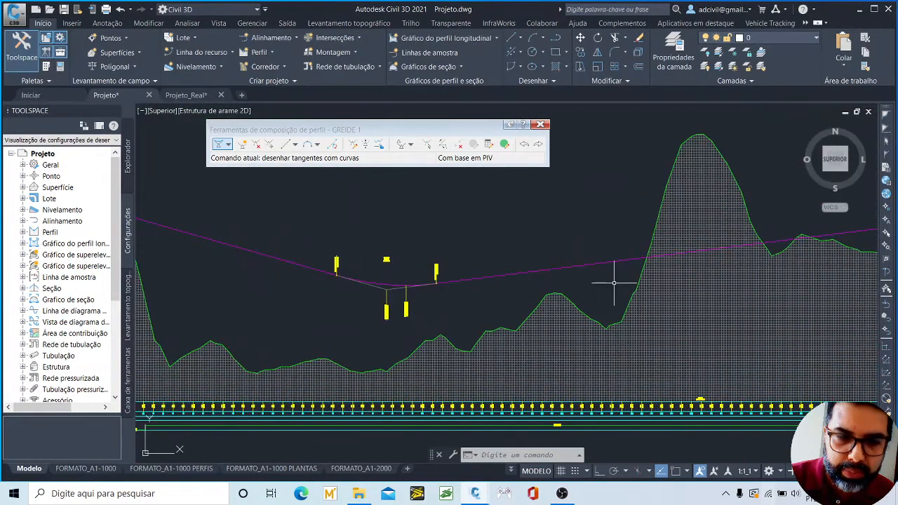
{"action": "middle_click_drag", "start_coordinate": [604, 297], "coordinate": [525, 235]}
{"action": "scroll", "coordinate": [614, 332], "scroll_direction": "up", "scroll_amount": 2}
{"action": "scroll", "coordinate": [616, 336], "scroll_direction": "up", "scroll_amount": 6}
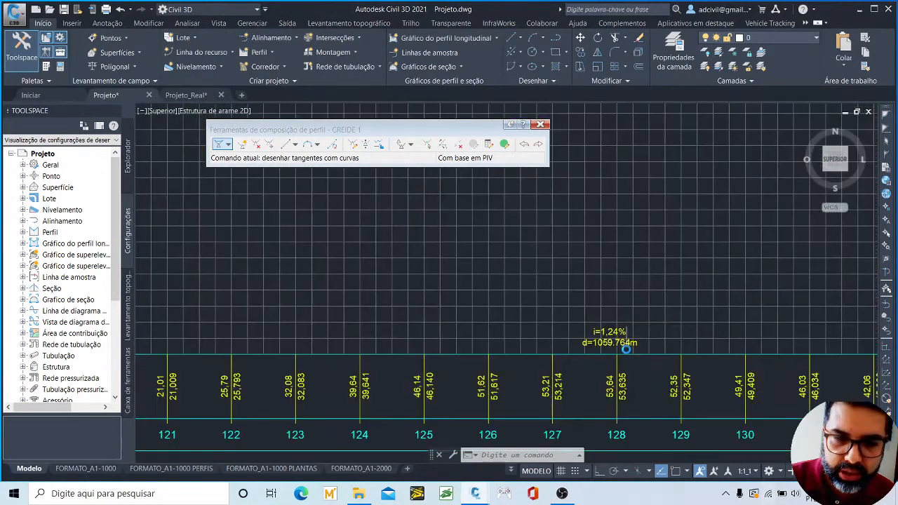
{"action": "scroll", "coordinate": [518, 347], "scroll_direction": "down", "scroll_amount": 10}
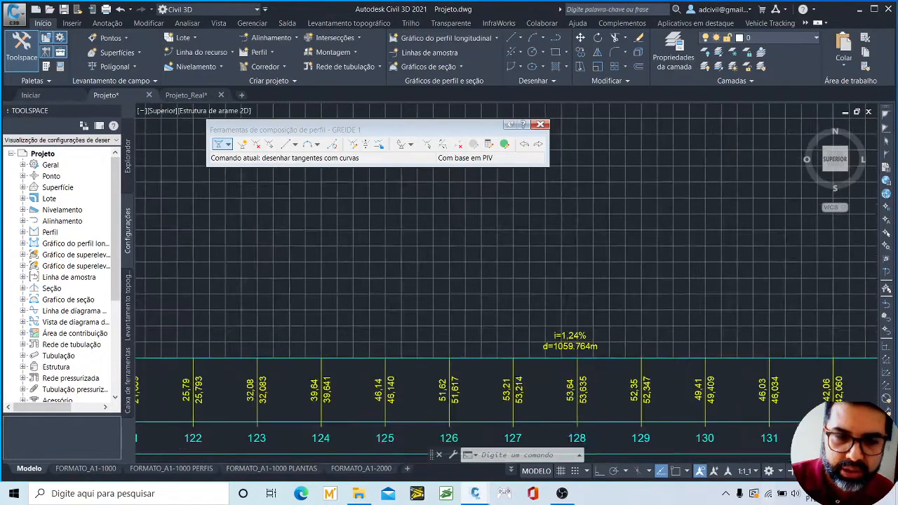
Examine the slope and length label of the last tangent, descending from the second crest to the grade's end.
{"action": "middle_click_drag", "start_coordinate": [758, 333], "coordinate": [337, 327]}
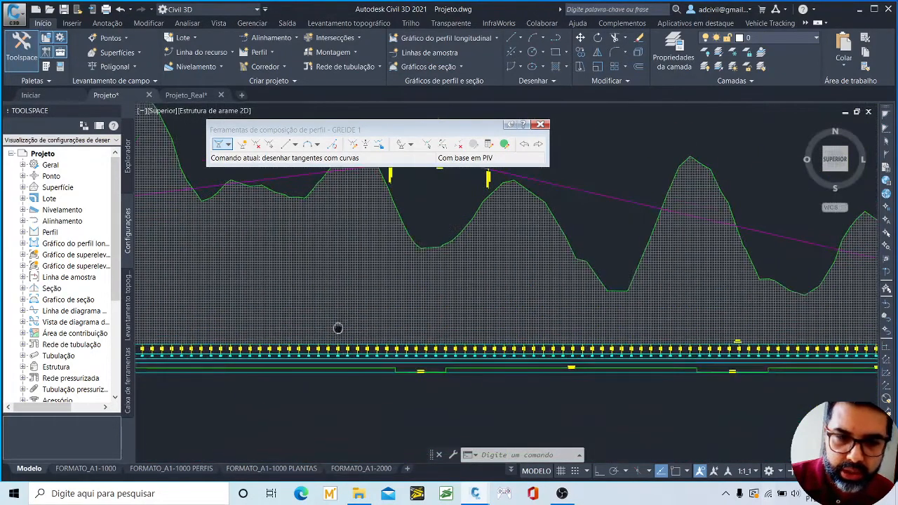
{"action": "scroll", "coordinate": [716, 337], "scroll_direction": "up", "scroll_amount": 6}
{"action": "scroll", "coordinate": [717, 337], "scroll_direction": "up", "scroll_amount": 2}
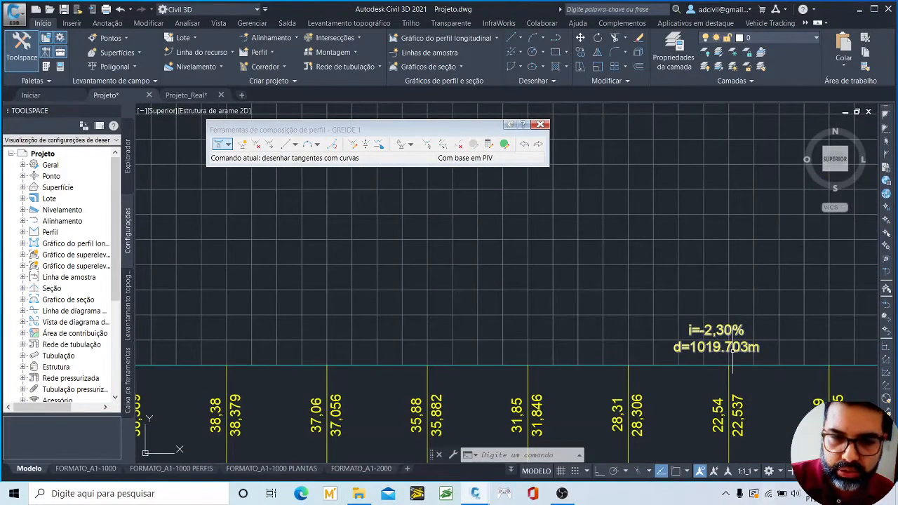
{"action": "scroll", "coordinate": [645, 353], "scroll_direction": "down", "scroll_amount": 5}
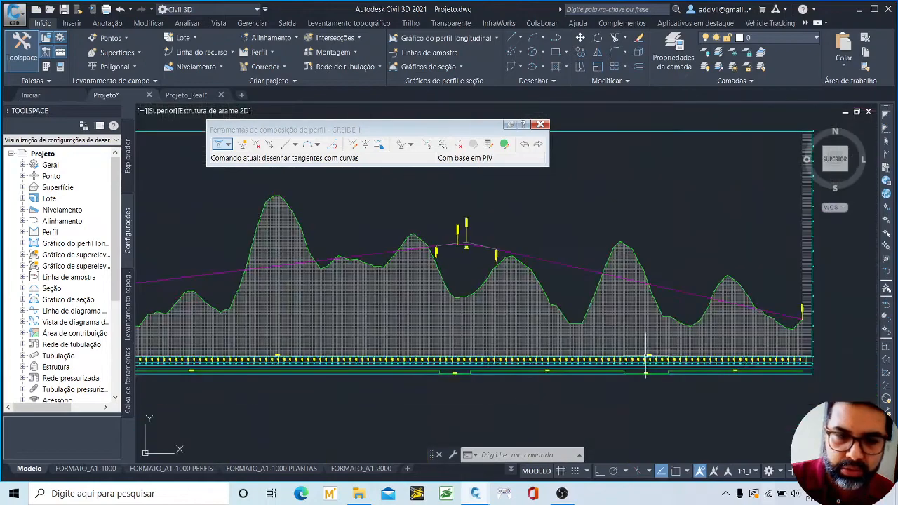
{"action": "middle_click_drag", "start_coordinate": [446, 230], "coordinate": [460, 220]}
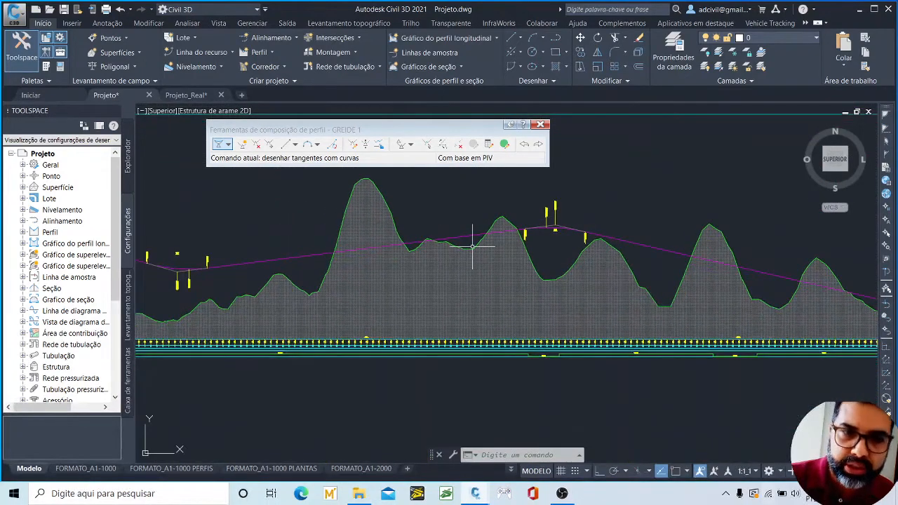
{"action": "scroll", "coordinate": [473, 231], "scroll_direction": "down", "scroll_amount": 3}
{"action": "middle_click_drag", "start_coordinate": [360, 203], "coordinate": [439, 249]}
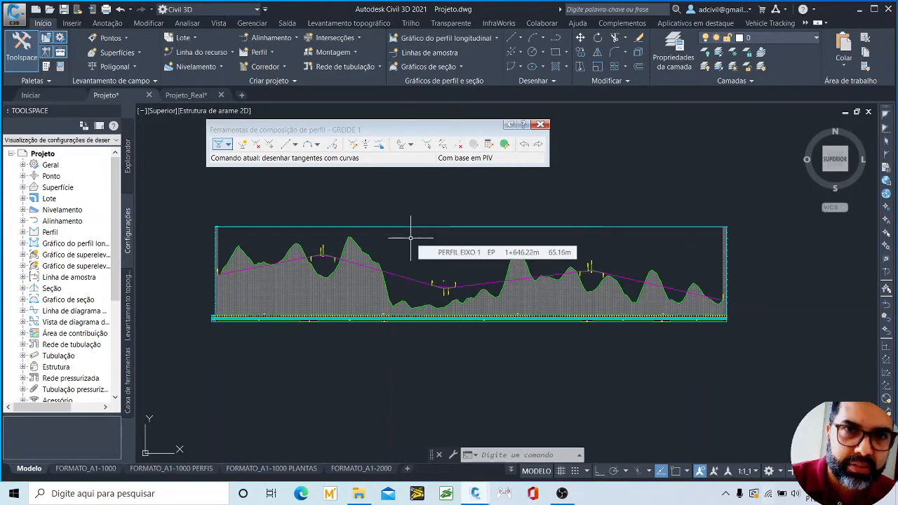
{"action": "scroll", "coordinate": [279, 283], "scroll_direction": "up", "scroll_amount": 3}
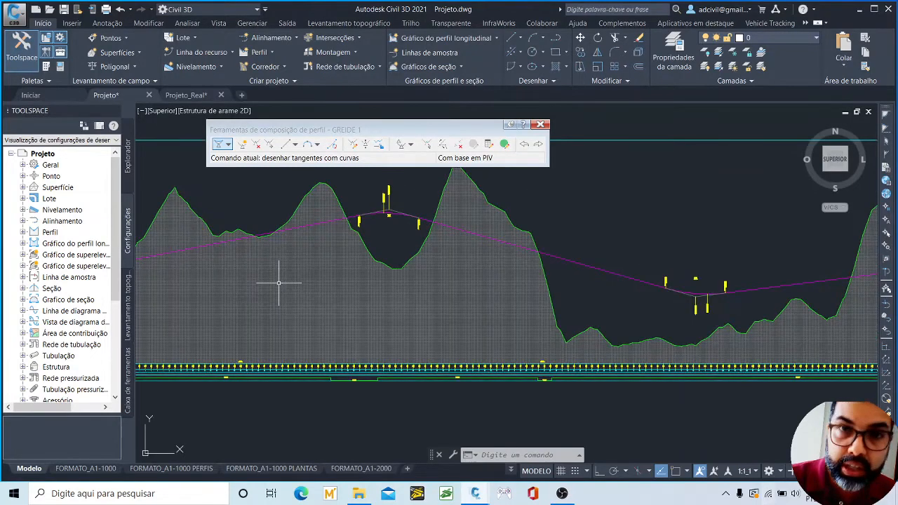
{"action": "scroll", "coordinate": [279, 284], "scroll_direction": "down", "scroll_amount": 3}
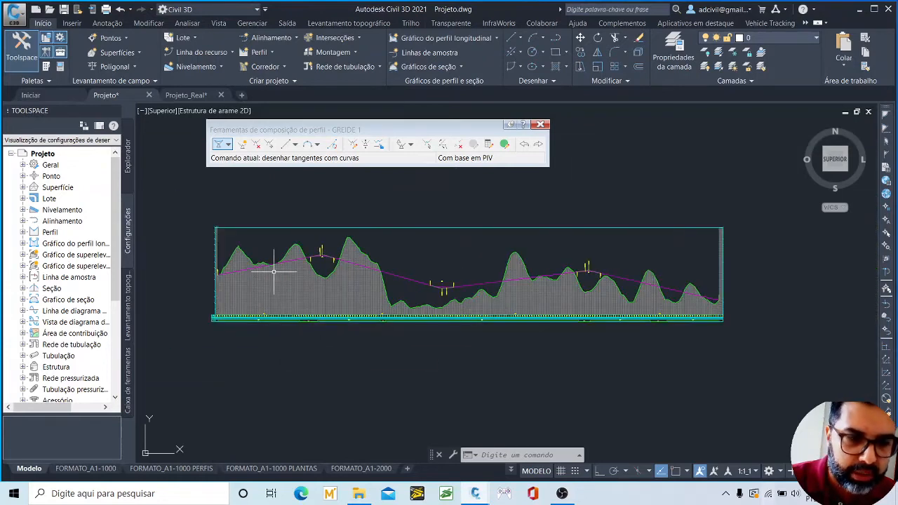
Open the profile view properties of PERFIL EIXO 1.
{"action": "scroll", "coordinate": [274, 272], "scroll_direction": "up", "scroll_amount": 3}
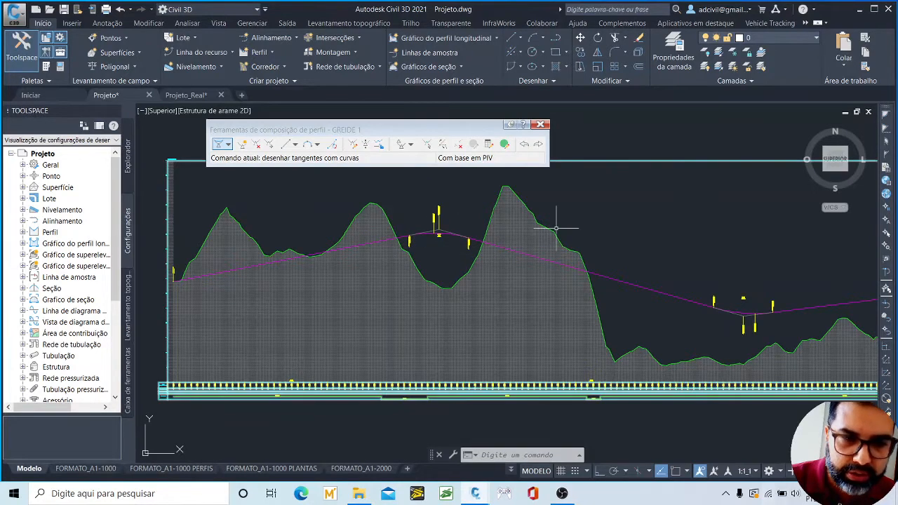
{"action": "left_click", "coordinate": [602, 161]}
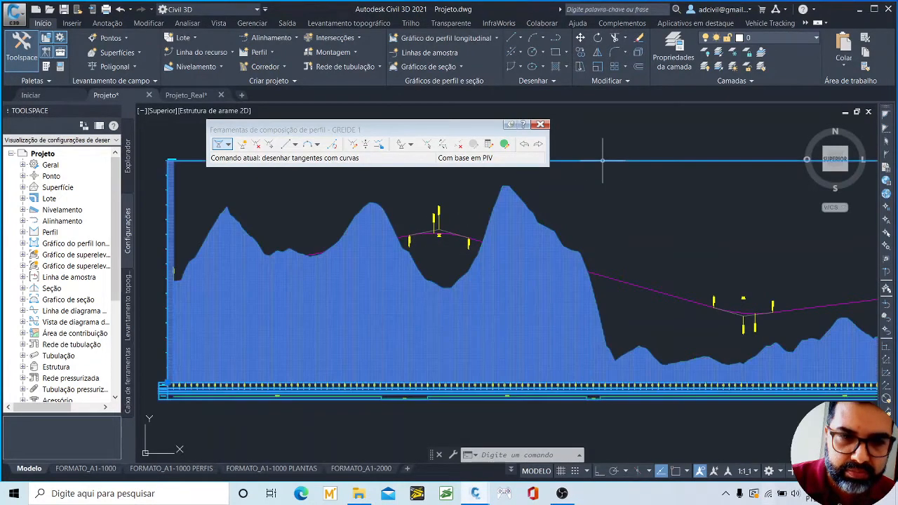
{"action": "right_click", "coordinate": [604, 166]}
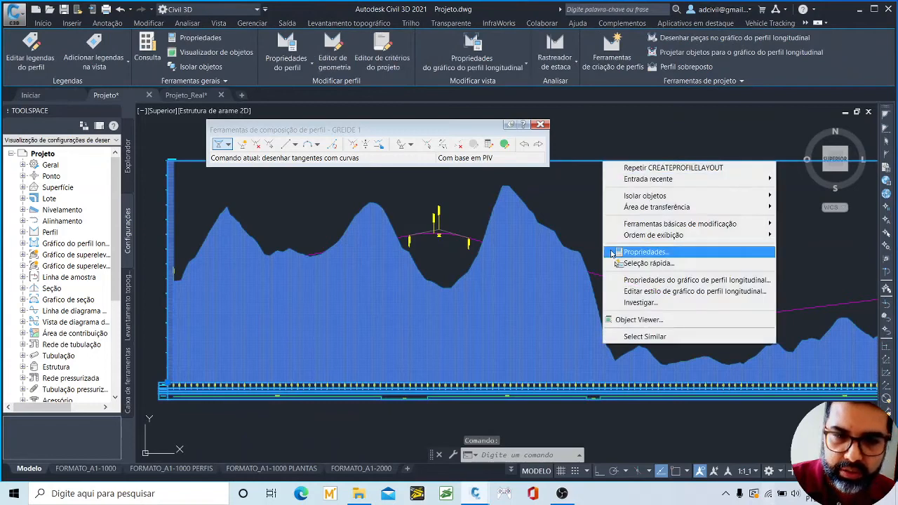
{"action": "left_click", "coordinate": [650, 281]}
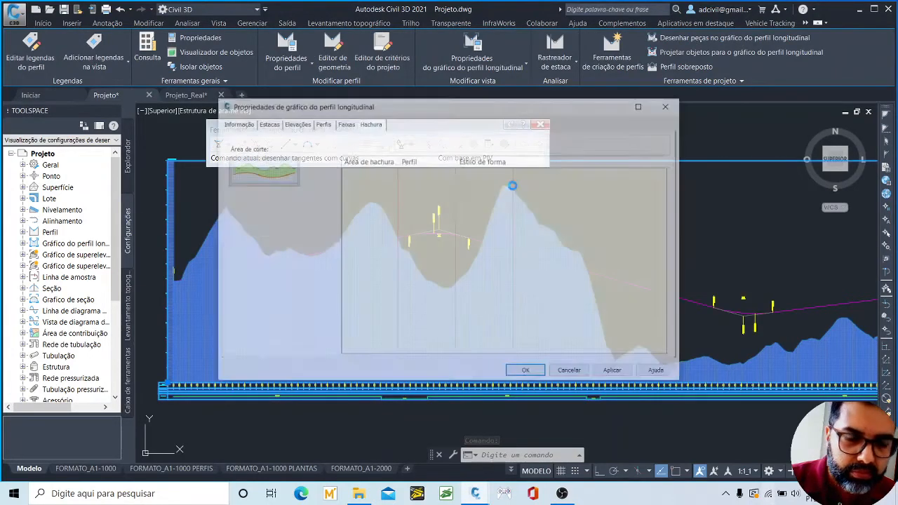
Look through the profile view's information, station, elevation, profile and data band settings.
{"action": "left_click", "coordinate": [237, 124]}
{"action": "left_click", "coordinate": [265, 125]}
{"action": "left_click", "coordinate": [302, 130]}
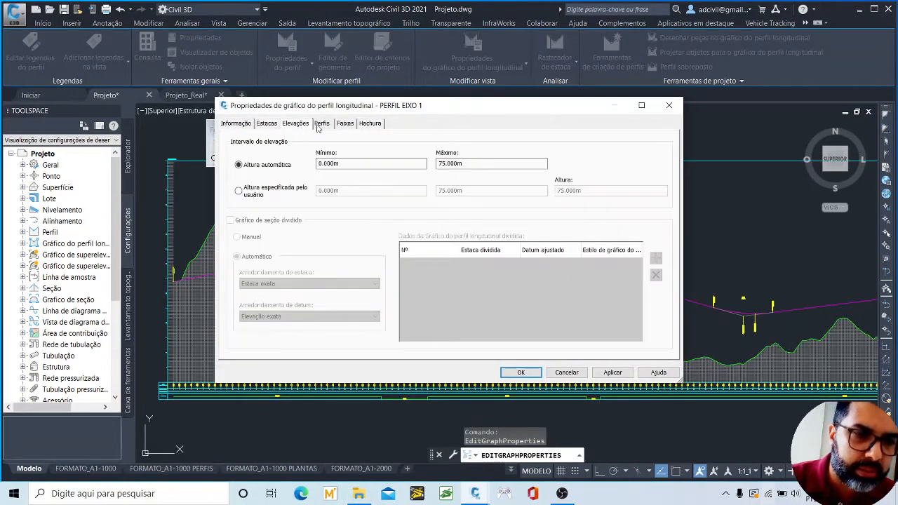
{"action": "left_click", "coordinate": [320, 126]}
{"action": "left_click", "coordinate": [351, 126]}
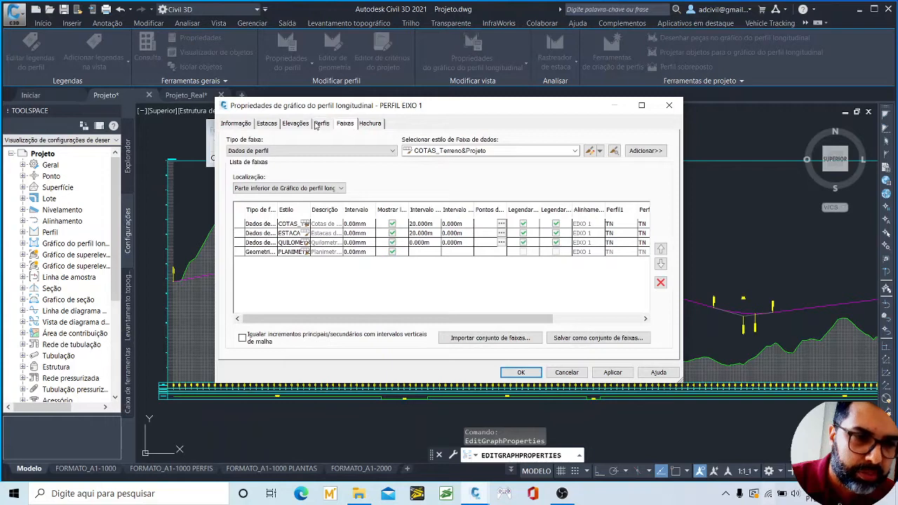
{"action": "left_click", "coordinate": [286, 126]}
{"action": "left_click", "coordinate": [242, 126]}
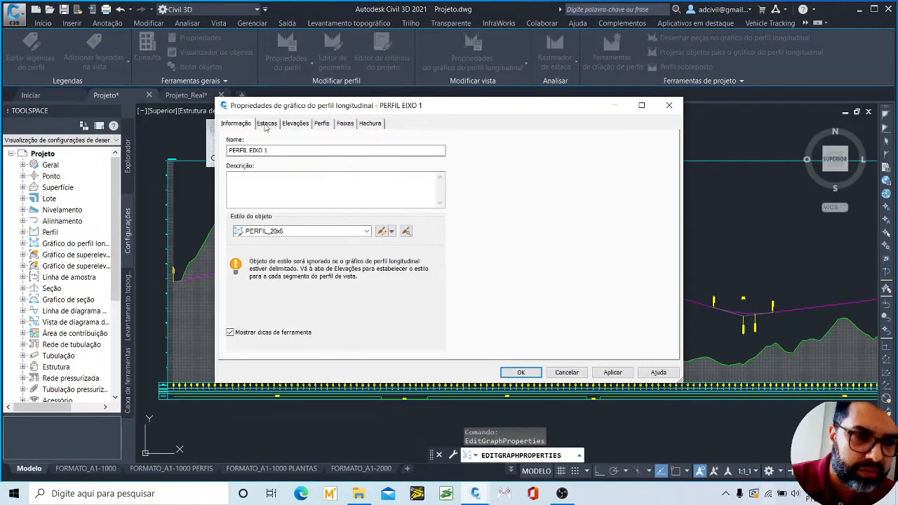
Add a CORTE hatch with TN above and GREIDE 1 below, and an ATERRO hatch with GREIDE 1 above and TN below.
{"action": "left_click", "coordinate": [371, 125]}
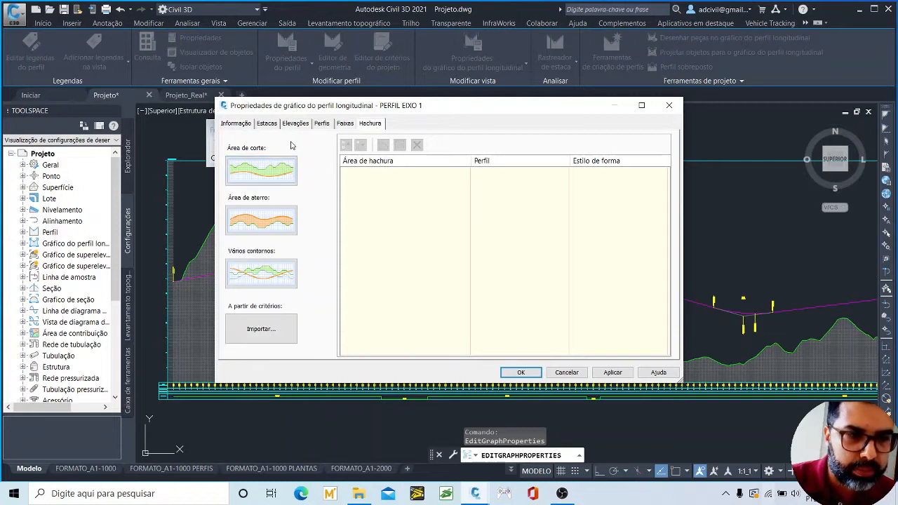
{"action": "left_click", "coordinate": [269, 173]}
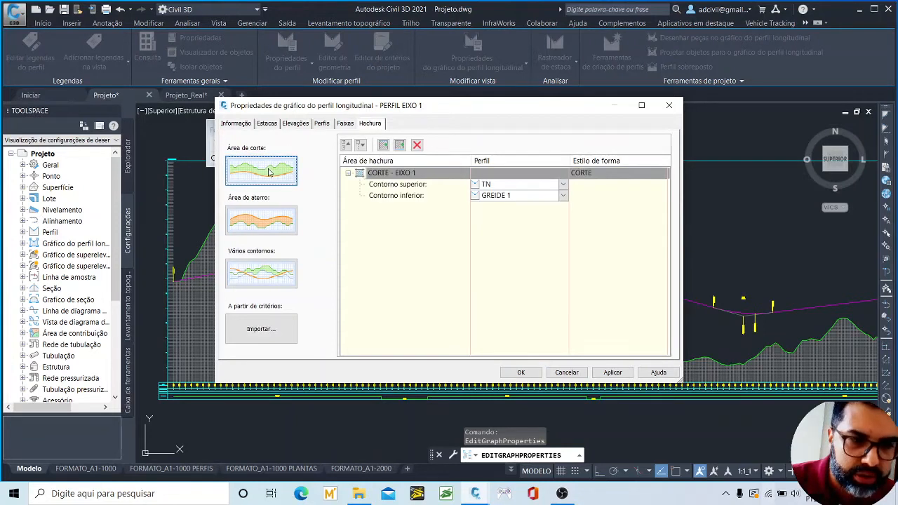
{"action": "left_click", "coordinate": [262, 226]}
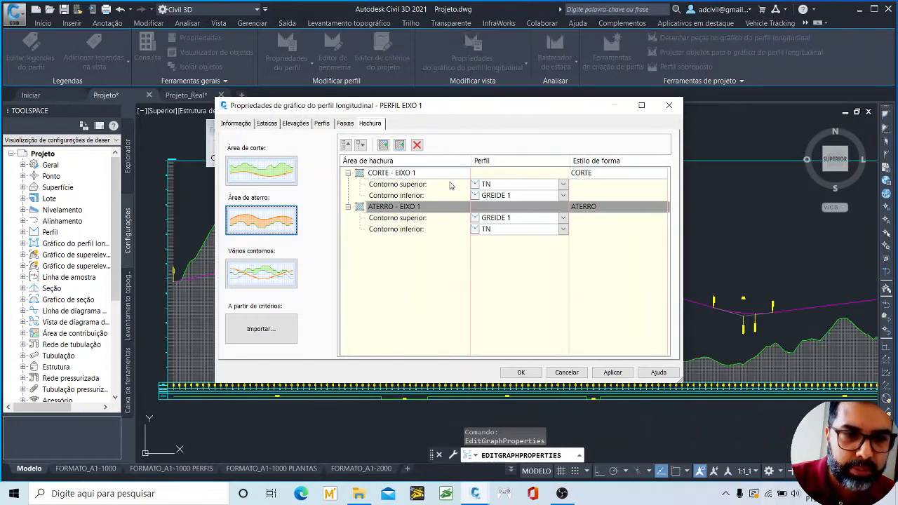
{"action": "left_click", "coordinate": [486, 185]}
{"action": "left_click", "coordinate": [484, 196]}
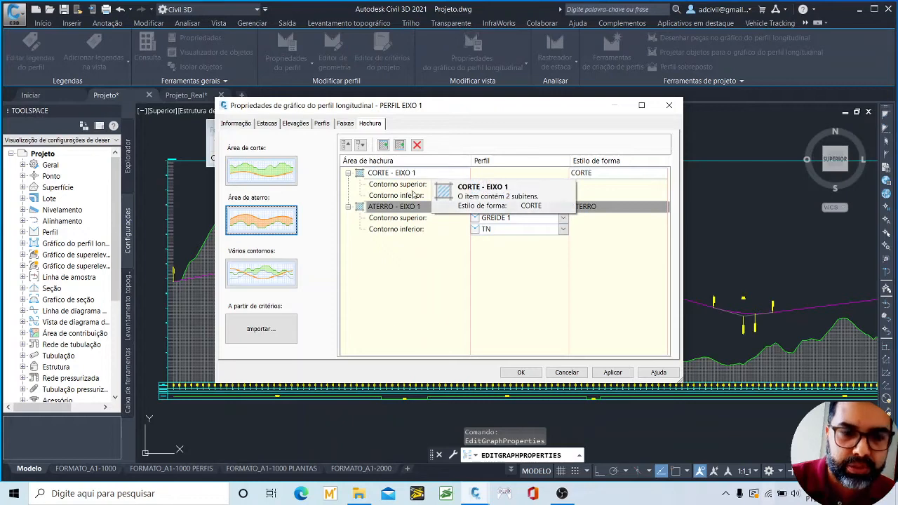
{"action": "left_click", "coordinate": [520, 372]}
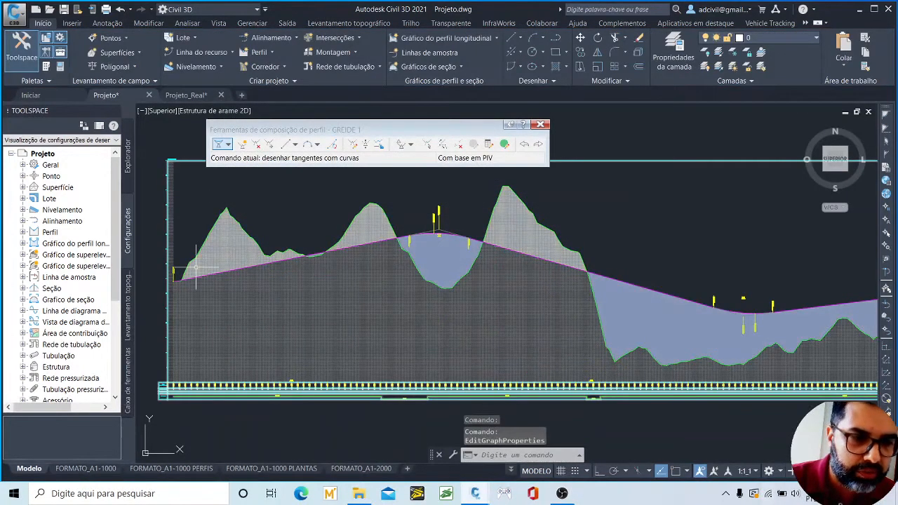
Examine the hatched cut and fill areas between the terrain line and GREIDE 1 along the profile view.
{"action": "scroll", "coordinate": [196, 267], "scroll_direction": "up", "scroll_amount": 2}
{"action": "scroll", "coordinate": [211, 263], "scroll_direction": "down", "scroll_amount": 3}
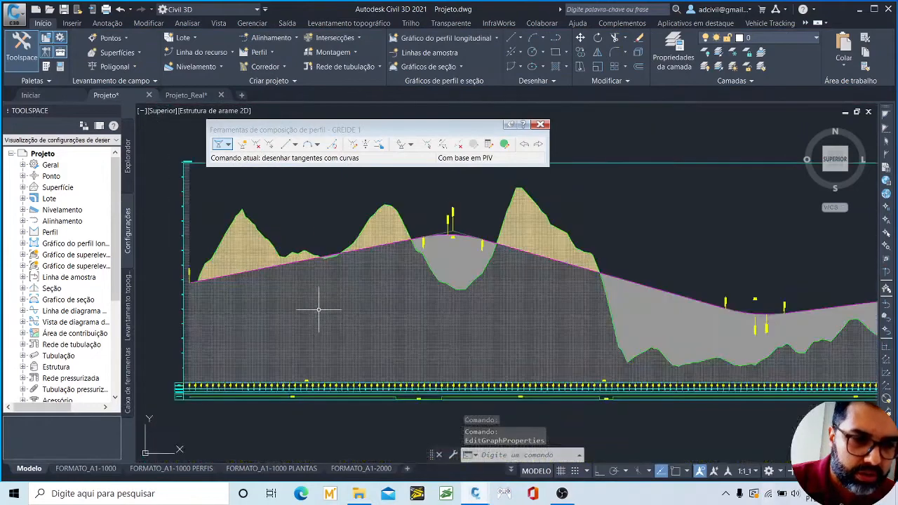
{"action": "scroll", "coordinate": [242, 249], "scroll_direction": "up", "scroll_amount": 2}
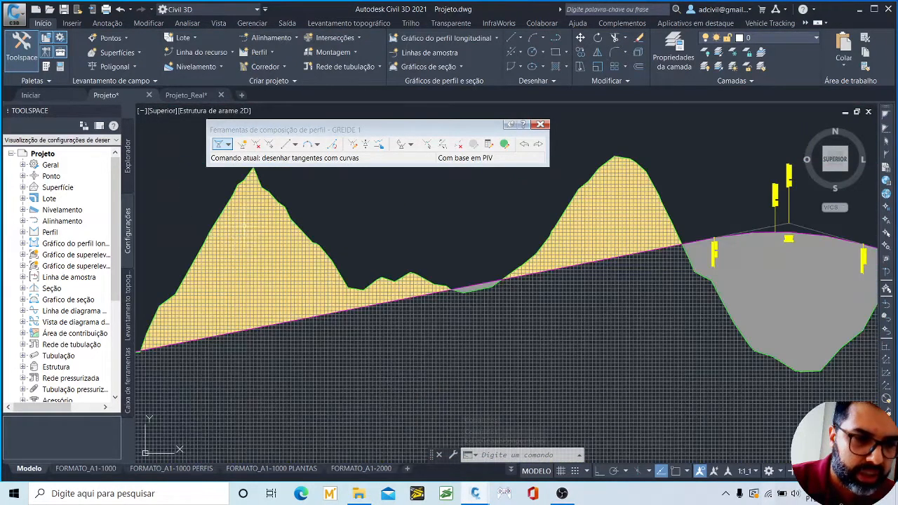
{"action": "scroll", "coordinate": [410, 274], "scroll_direction": "down", "scroll_amount": 2}
{"action": "scroll", "coordinate": [411, 274], "scroll_direction": "up", "scroll_amount": 2}
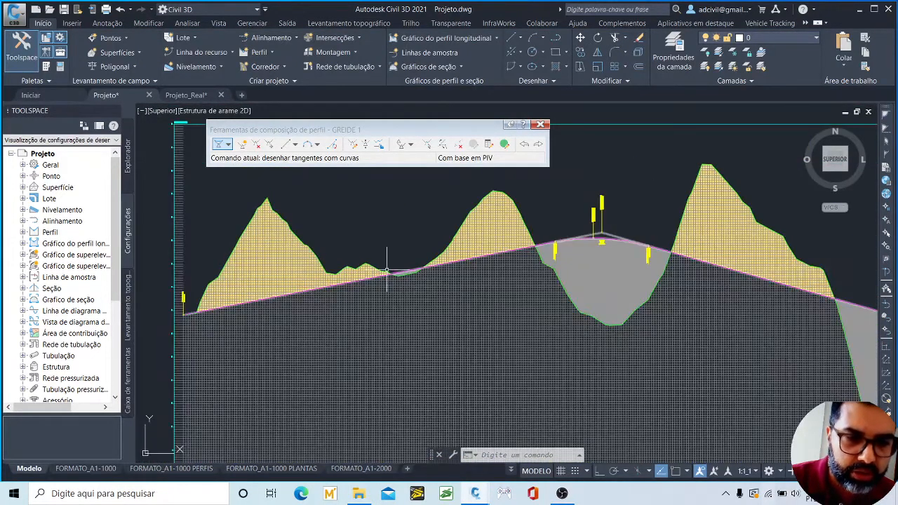
{"action": "scroll", "coordinate": [410, 273], "scroll_direction": "up", "scroll_amount": 3}
{"action": "scroll", "coordinate": [410, 273], "scroll_direction": "down", "scroll_amount": 2}
{"action": "scroll", "coordinate": [314, 269], "scroll_direction": "down", "scroll_amount": 3}
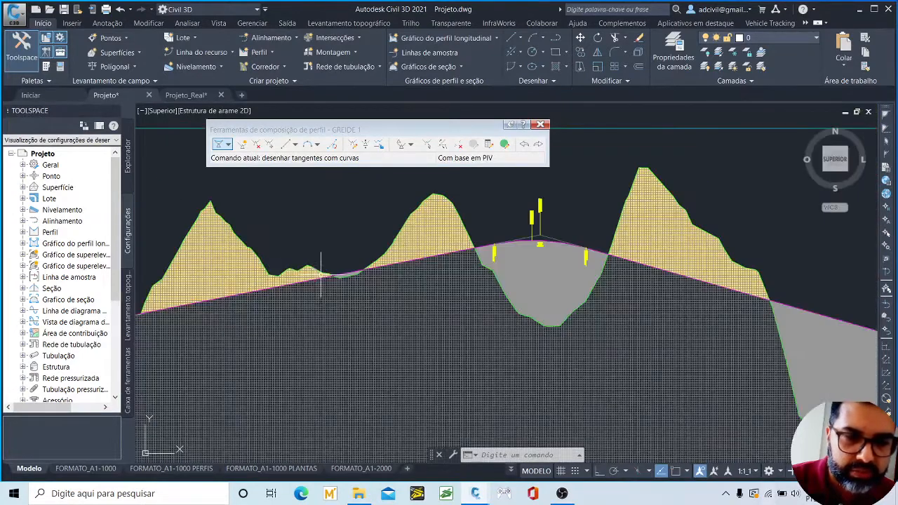
{"action": "scroll", "coordinate": [315, 268], "scroll_direction": "up", "scroll_amount": 4}
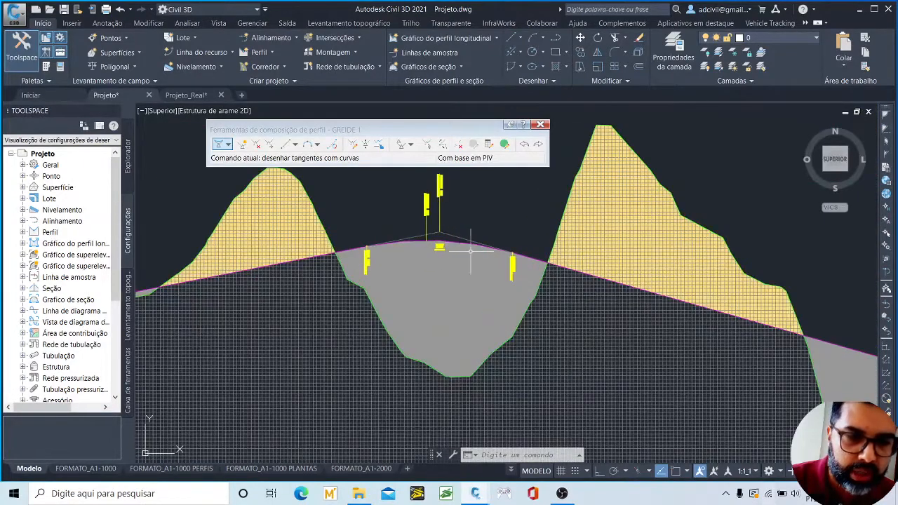
{"action": "scroll", "coordinate": [362, 286], "scroll_direction": "down", "scroll_amount": 5}
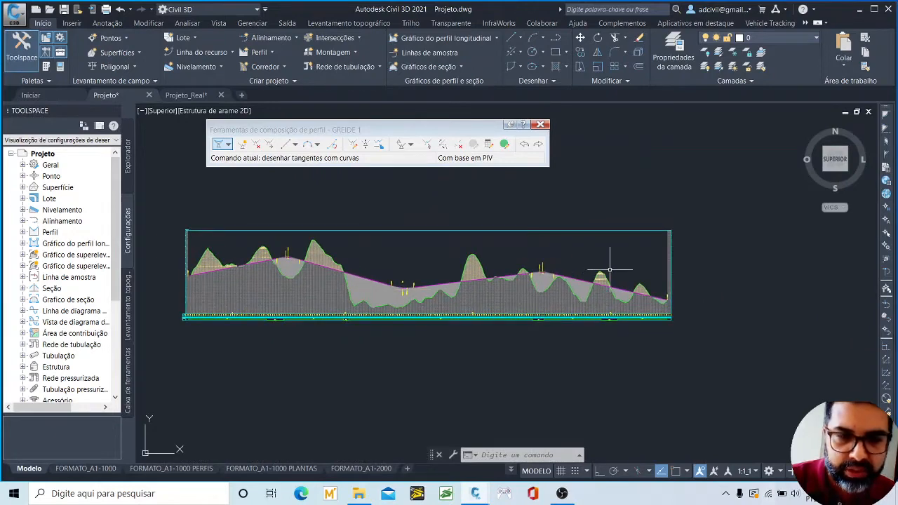
Create a layout profile named EIXO 2 on the EIXO 2 alignment's profile view.
{"action": "scroll", "coordinate": [582, 285], "scroll_direction": "up", "scroll_amount": 2}
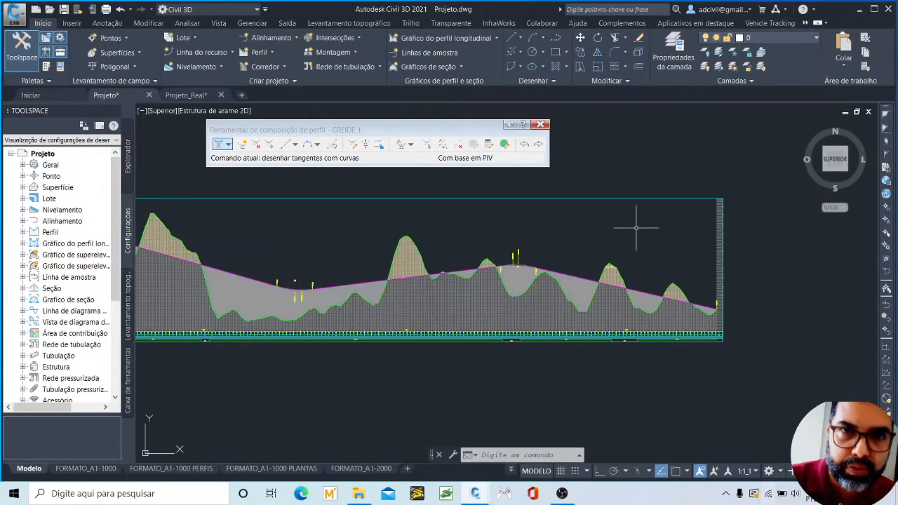
{"action": "scroll", "coordinate": [480, 248], "scroll_direction": "down", "scroll_amount": 3}
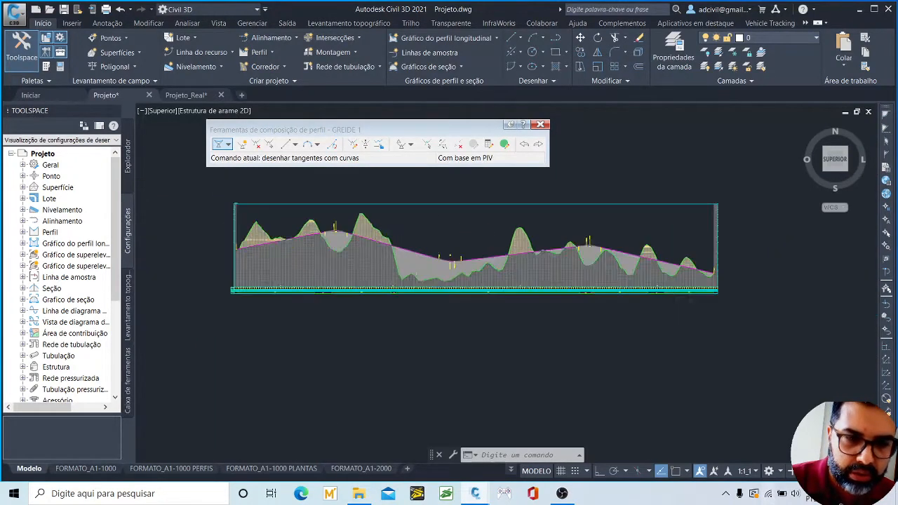
{"action": "scroll", "coordinate": [453, 312], "scroll_direction": "down", "scroll_amount": 2}
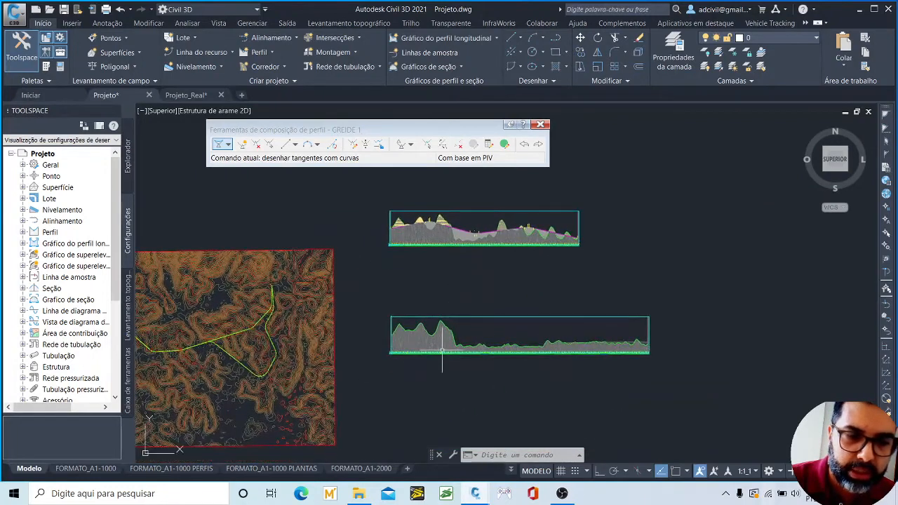
{"action": "scroll", "coordinate": [466, 345], "scroll_direction": "up", "scroll_amount": 4}
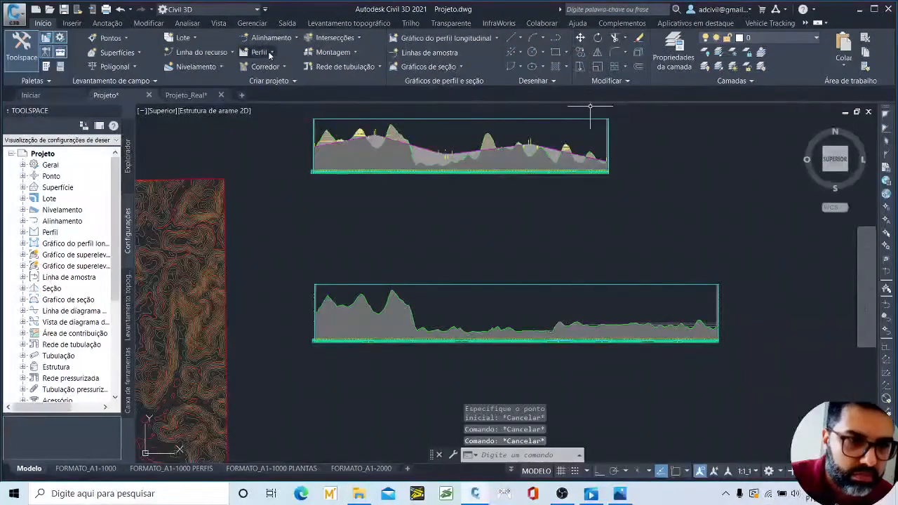
{"action": "left_click", "coordinate": [261, 52]}
{"action": "left_click", "coordinate": [302, 93]}
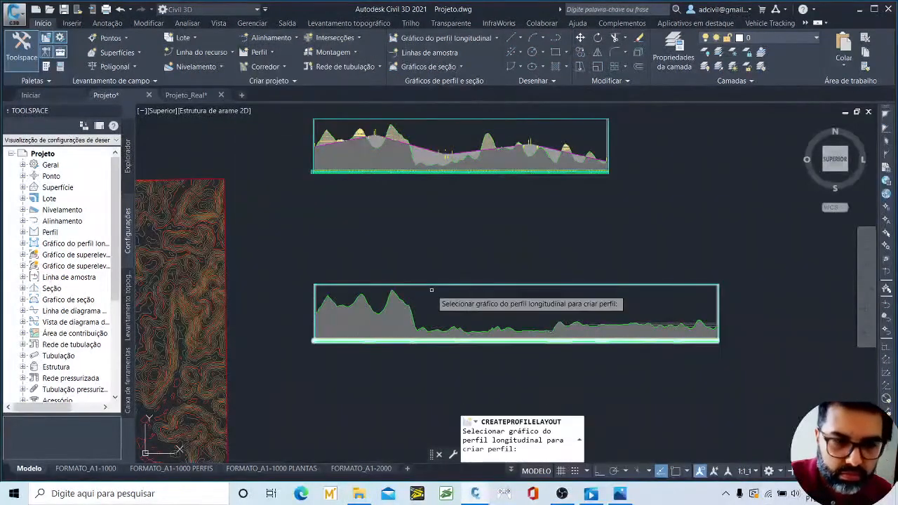
{"action": "left_click", "coordinate": [432, 289]}
{"action": "key", "text": "ctrl+a"}
{"action": "type", "text": "EIXO "}
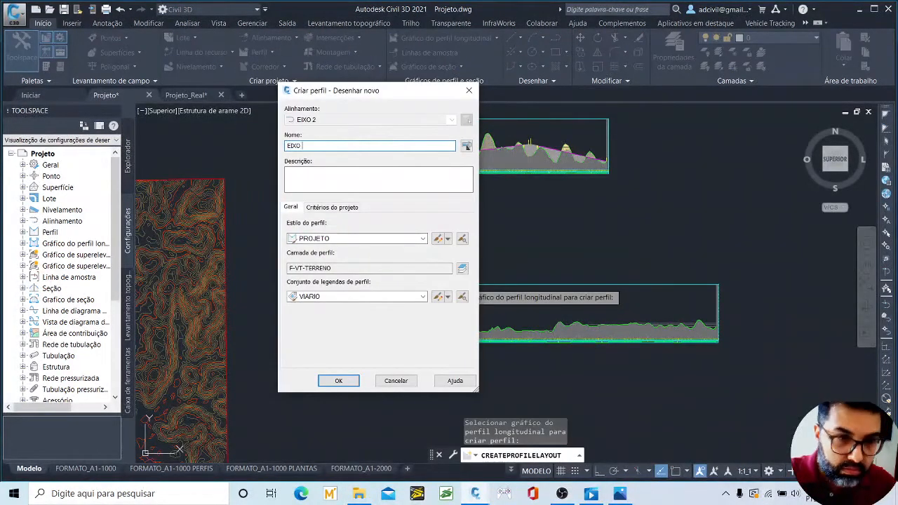
{"action": "type", "text": "2"}
{"action": "left_click", "coordinate": [338, 381]}
Accept the curve settings and start the EIXO 2 tangents with curves at the terrain line's starting endpoint.
{"action": "left_click", "coordinate": [351, 133]}
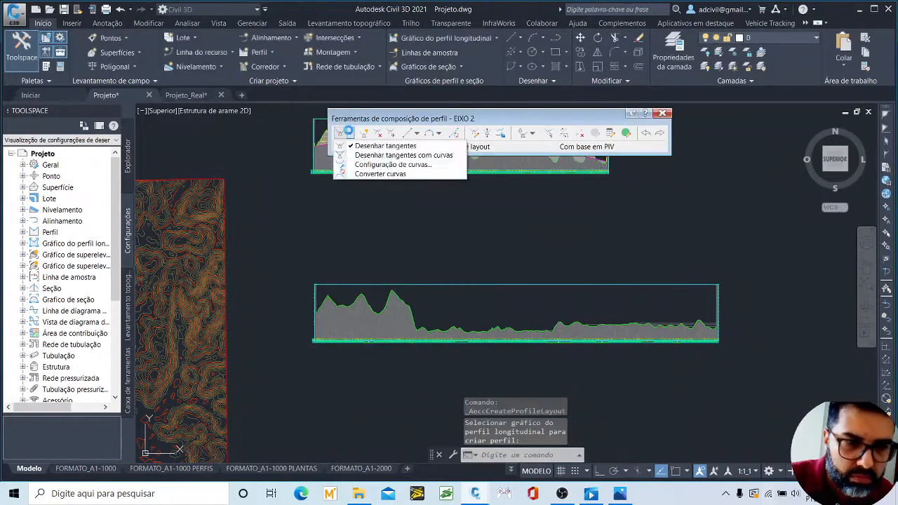
{"action": "left_click", "coordinate": [393, 164]}
{"action": "left_click", "coordinate": [445, 341]}
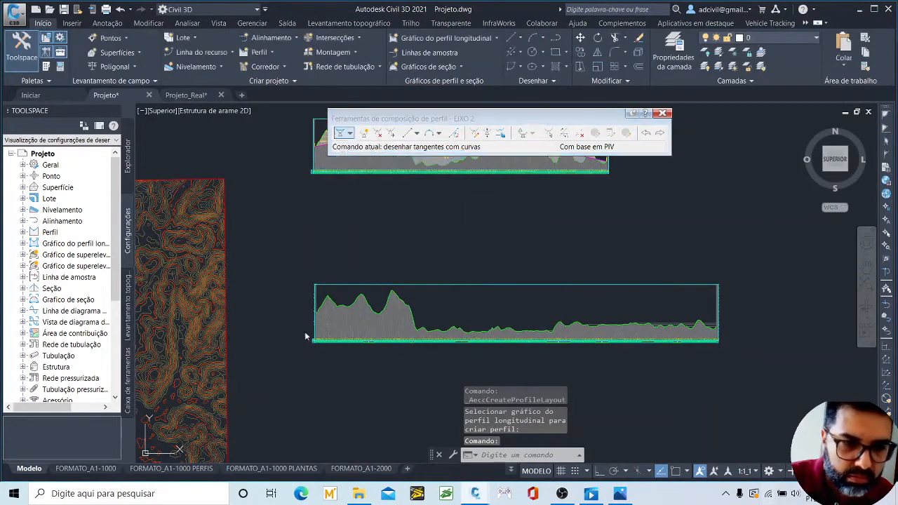
{"action": "scroll", "coordinate": [306, 336], "scroll_direction": "up", "scroll_amount": 5}
{"action": "type", "text": "end"}
{"action": "key", "text": "Return"}
{"action": "left_click", "coordinate": [341, 244]}
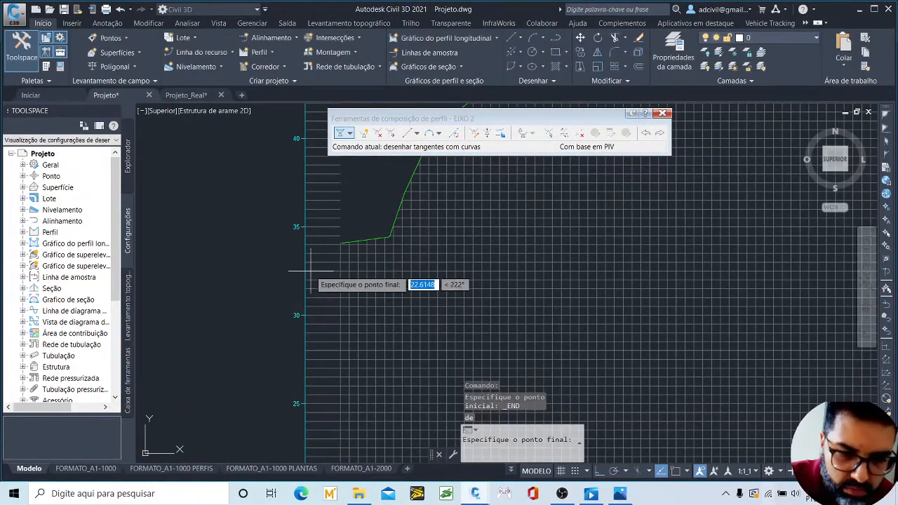
Continue the EIXO 2 tangents through two intermediate vertices and finish at the terrain line's final endpoint.
{"action": "scroll", "coordinate": [311, 274], "scroll_direction": "down", "scroll_amount": 5}
{"action": "scroll", "coordinate": [571, 293], "scroll_direction": "down", "scroll_amount": 4}
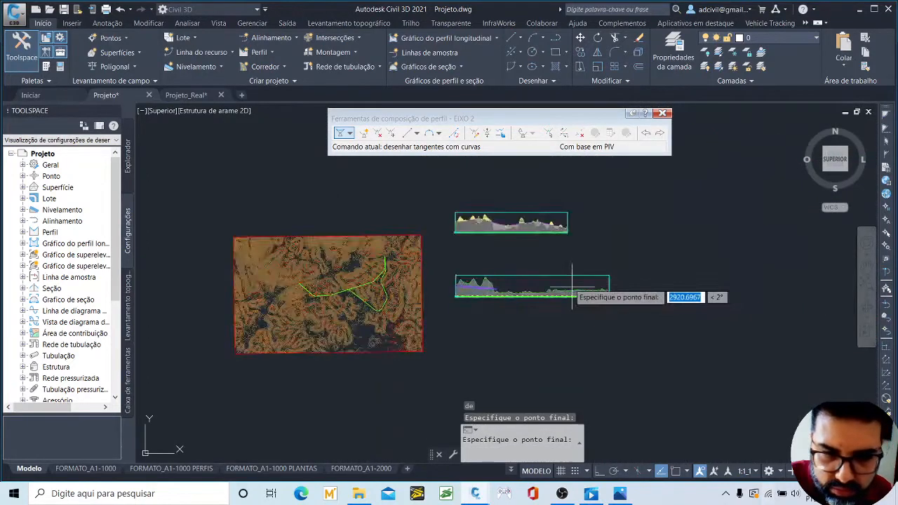
{"action": "scroll", "coordinate": [572, 293], "scroll_direction": "up", "scroll_amount": 5}
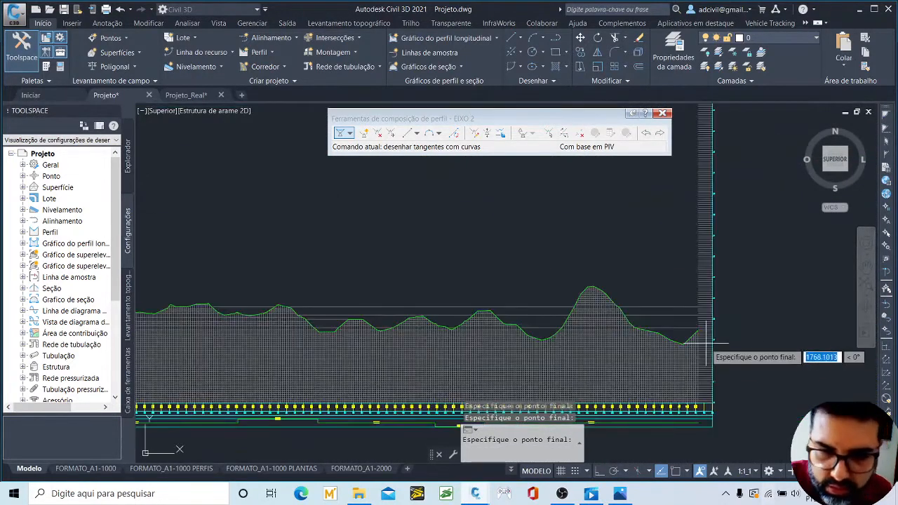
{"action": "scroll", "coordinate": [706, 344], "scroll_direction": "up", "scroll_amount": 4}
{"action": "type", "text": "end"}
{"action": "key", "text": "Return"}
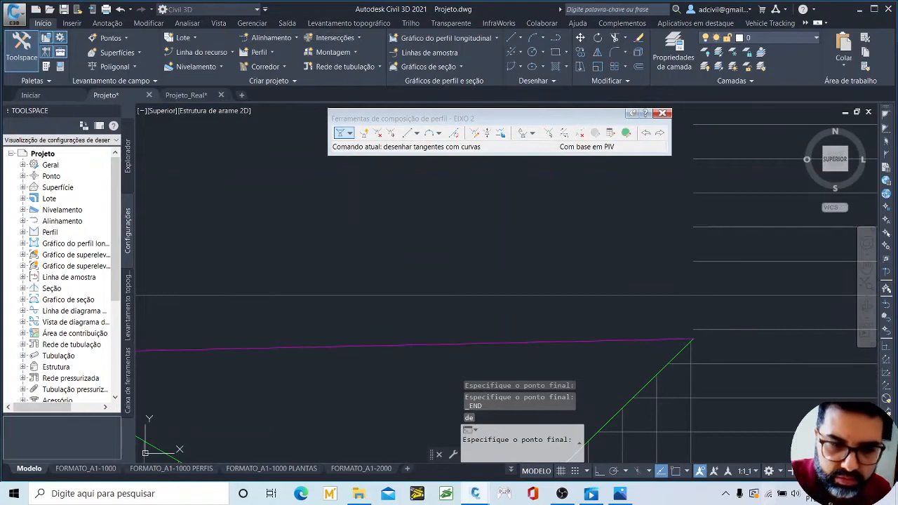
{"action": "scroll", "coordinate": [691, 341], "scroll_direction": "down", "scroll_amount": 5}
{"action": "key", "text": "Return"}
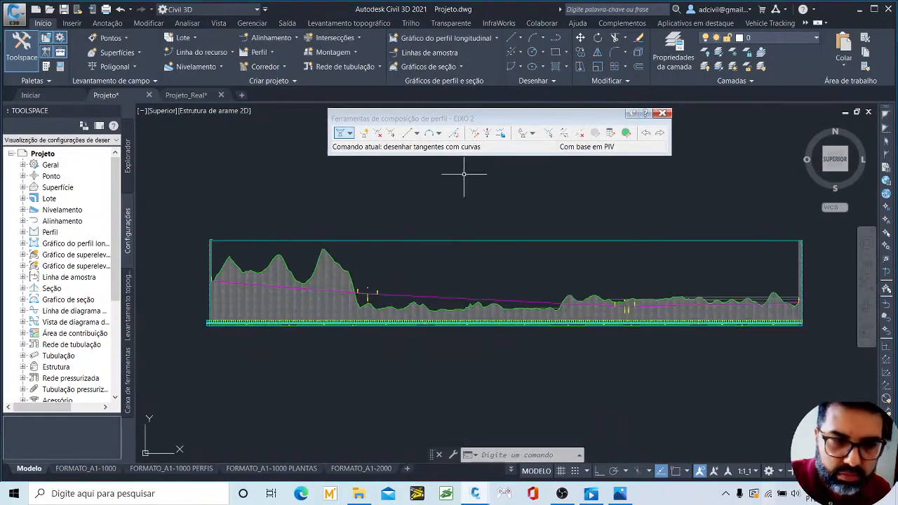
Add to PERFIL DO EIXO 2 a CORTE hatch with TN (2) above EIXO 2 and an ATERRO hatch with EIXO 2 above TN (2).
{"action": "left_click", "coordinate": [469, 239]}
{"action": "right_click", "coordinate": [467, 239]}
{"action": "left_click", "coordinate": [517, 319]}
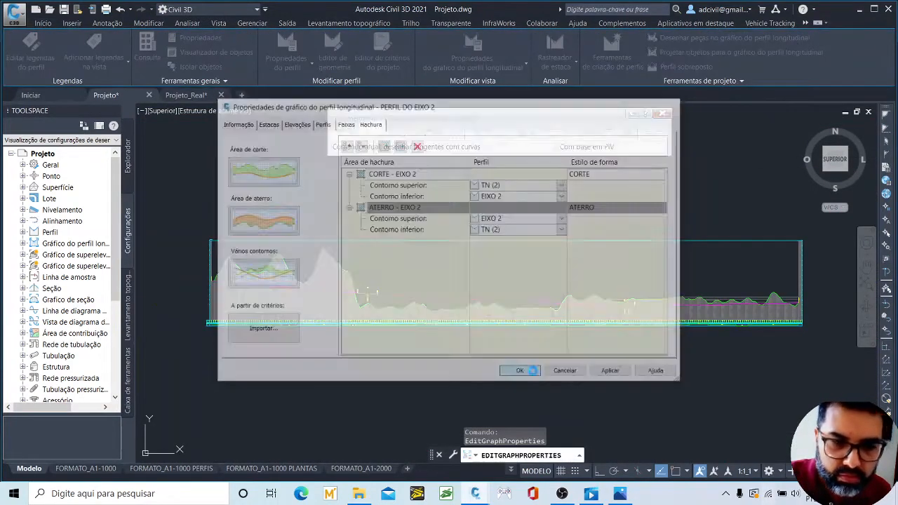
{"action": "key", "text": "Escape"}
Examine the data band and the hatched cut and fill areas along the whole EIXO 2 profile view.
{"action": "scroll", "coordinate": [529, 357], "scroll_direction": "down", "scroll_amount": 1}
{"action": "scroll", "coordinate": [383, 361], "scroll_direction": "up", "scroll_amount": 6}
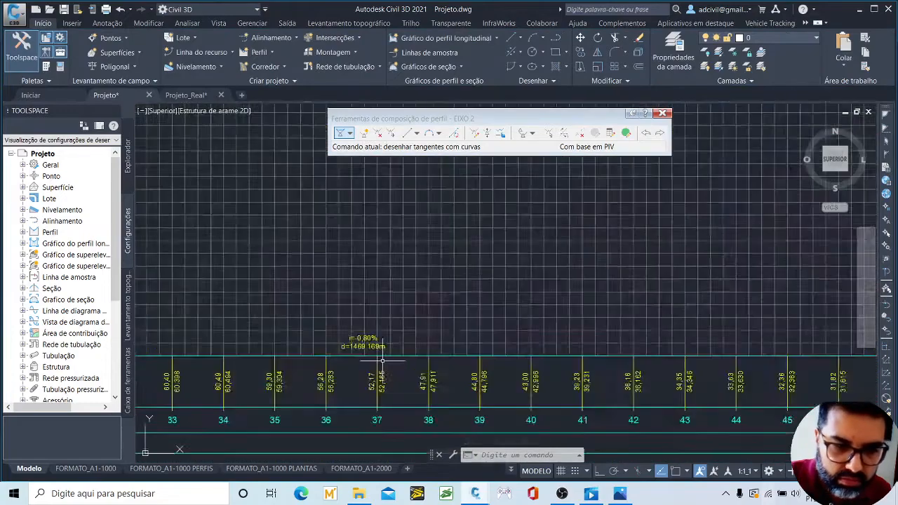
{"action": "scroll", "coordinate": [383, 361], "scroll_direction": "down", "scroll_amount": 5}
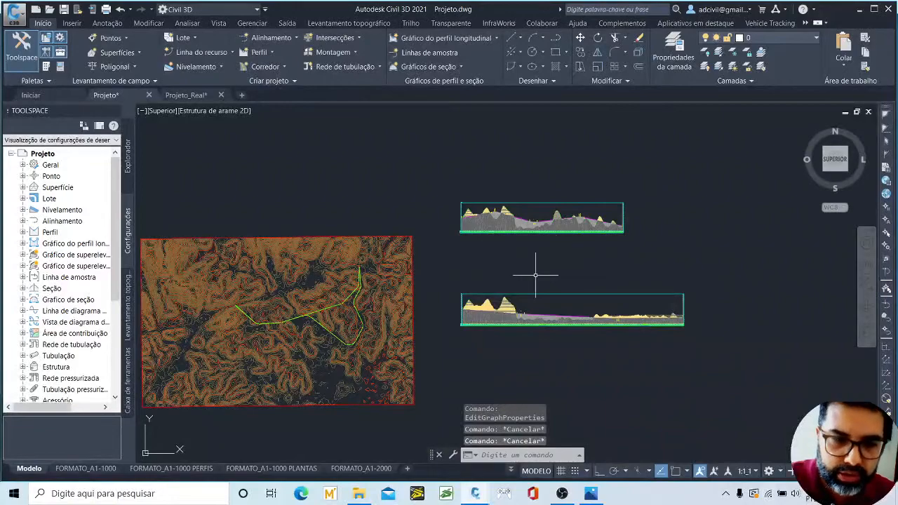
{"action": "scroll", "coordinate": [494, 321], "scroll_direction": "up", "scroll_amount": 5}
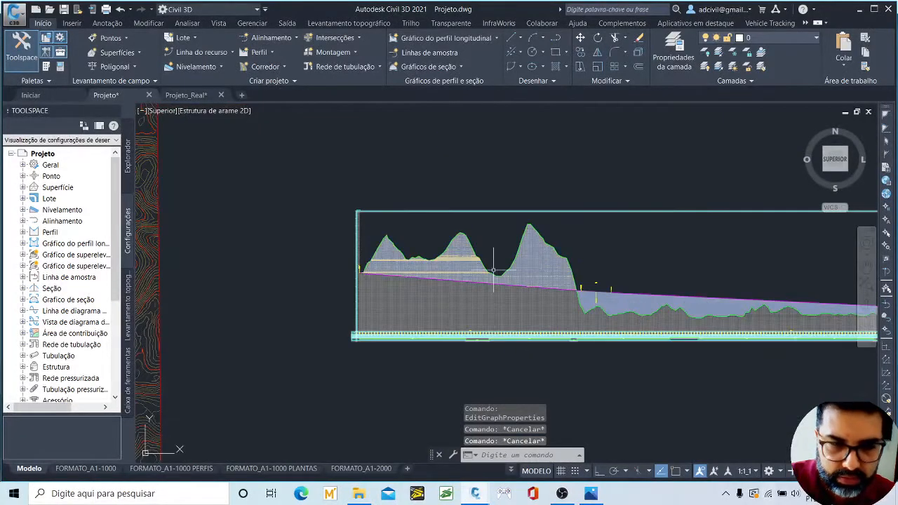
{"action": "scroll", "coordinate": [406, 268], "scroll_direction": "up", "scroll_amount": 4}
{"action": "scroll", "coordinate": [304, 272], "scroll_direction": "down", "scroll_amount": 4}
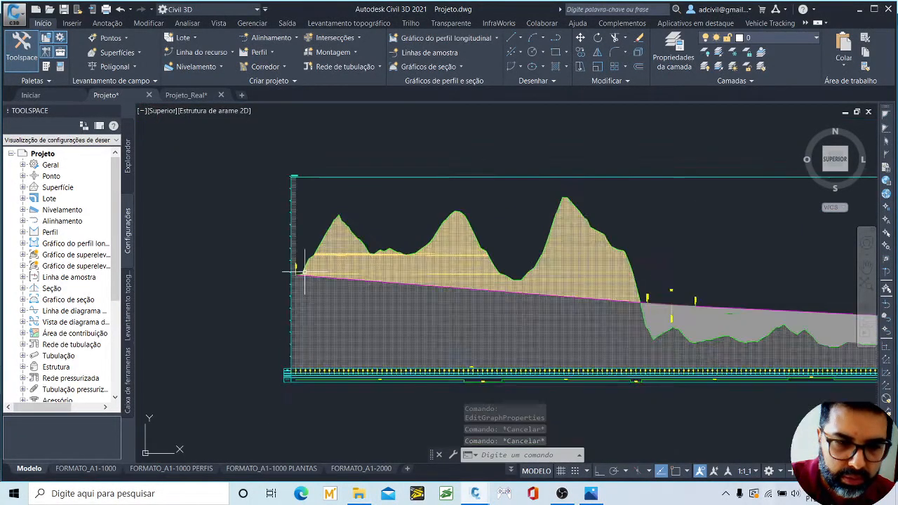
{"action": "scroll", "coordinate": [304, 272], "scroll_direction": "down", "scroll_amount": 5}
{"action": "middle_click_drag", "start_coordinate": [287, 301], "coordinate": [483, 295]}
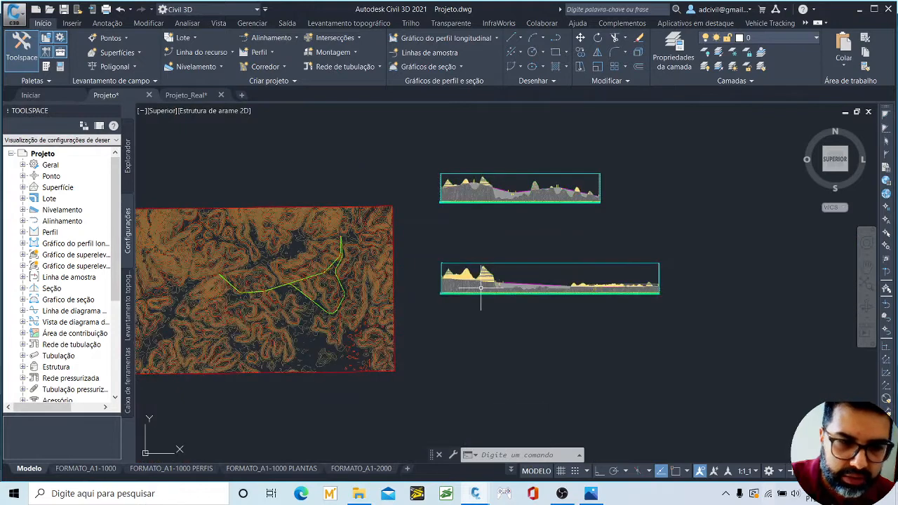
{"action": "scroll", "coordinate": [491, 281], "scroll_direction": "up", "scroll_amount": 5}
{"action": "scroll", "coordinate": [491, 281], "scroll_direction": "up", "scroll_amount": 5}
{"action": "scroll", "coordinate": [396, 238], "scroll_direction": "down", "scroll_amount": 5}
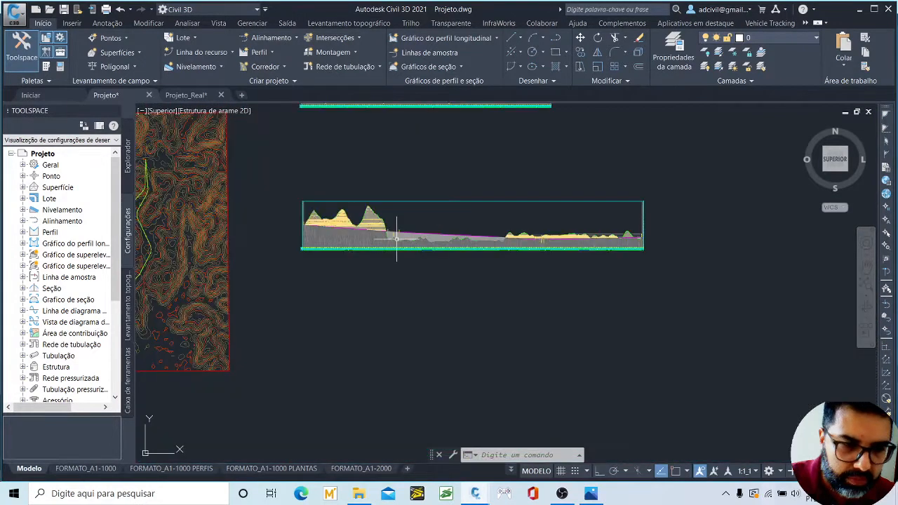
{"action": "scroll", "coordinate": [396, 239], "scroll_direction": "up", "scroll_amount": 3}
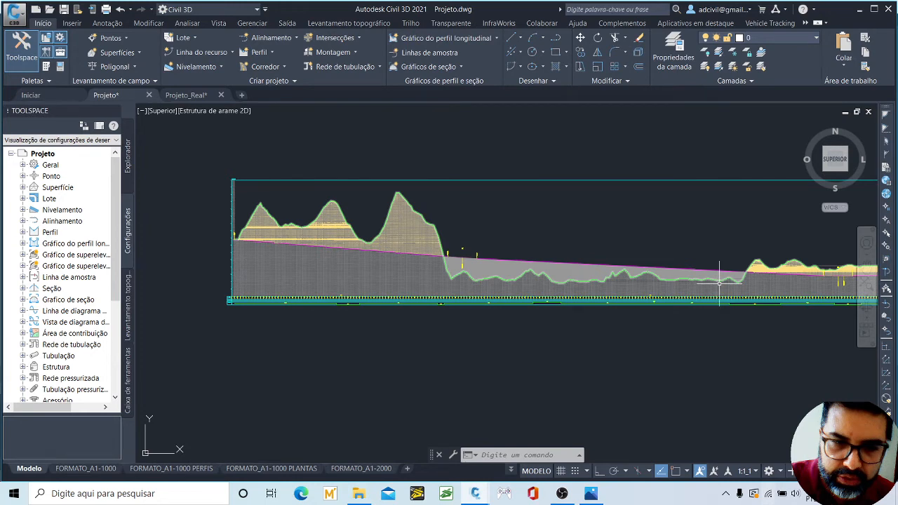
{"action": "middle_click_drag", "start_coordinate": [719, 282], "coordinate": [526, 288]}
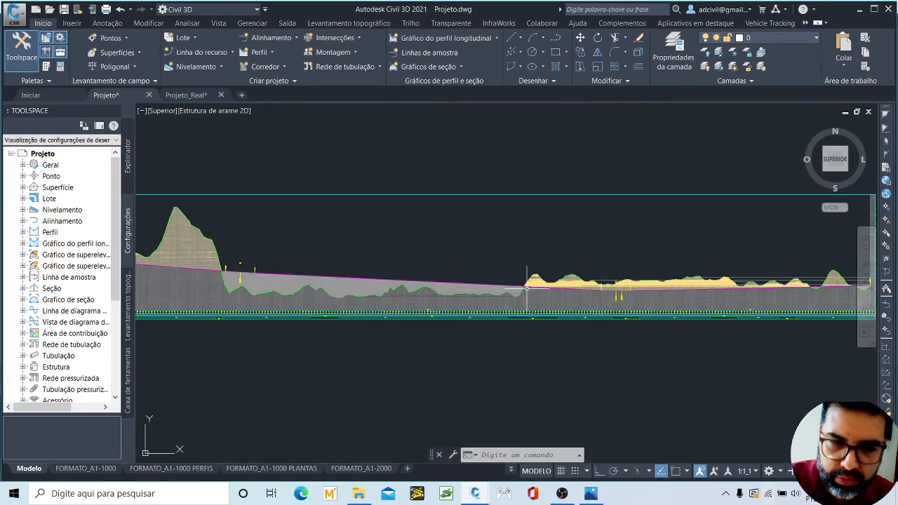
{"action": "middle_click_drag", "start_coordinate": [855, 288], "coordinate": [737, 294]}
{"action": "scroll", "coordinate": [740, 294], "scroll_direction": "up", "scroll_amount": 4}
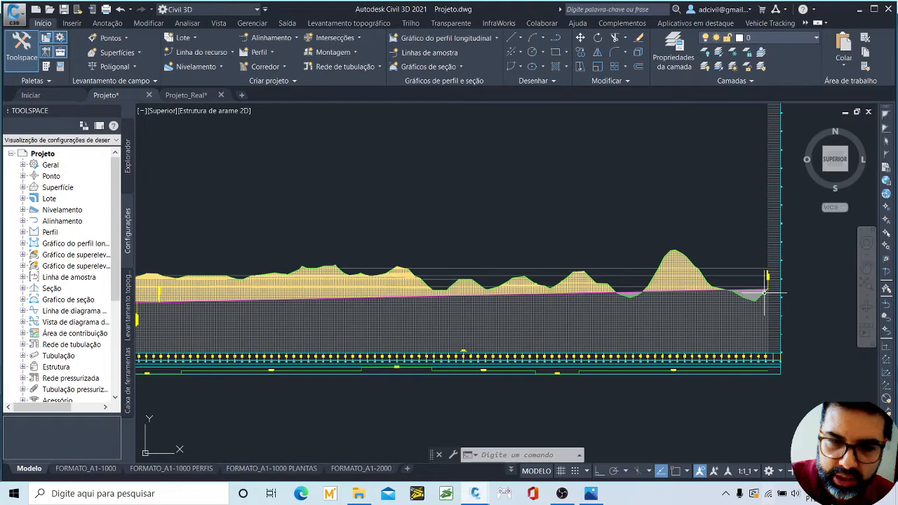
{"action": "scroll", "coordinate": [765, 292], "scroll_direction": "down", "scroll_amount": 4}
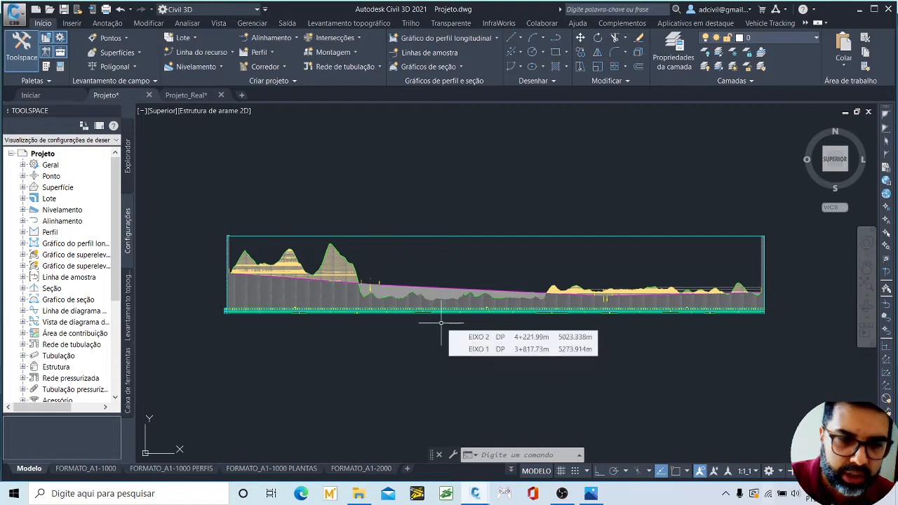
Look over the alignments on the contour plan and compare the hatched EIXO 1 and EIXO 2 profile views.
{"action": "scroll", "coordinate": [441, 323], "scroll_direction": "down", "scroll_amount": 5}
{"action": "scroll", "coordinate": [407, 295], "scroll_direction": "up", "scroll_amount": 2}
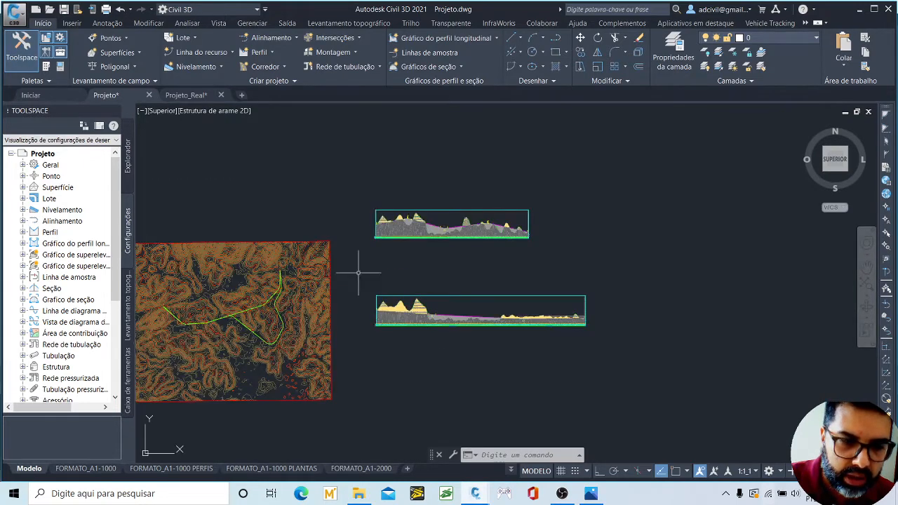
{"action": "middle_click_drag", "start_coordinate": [352, 265], "coordinate": [490, 253]}
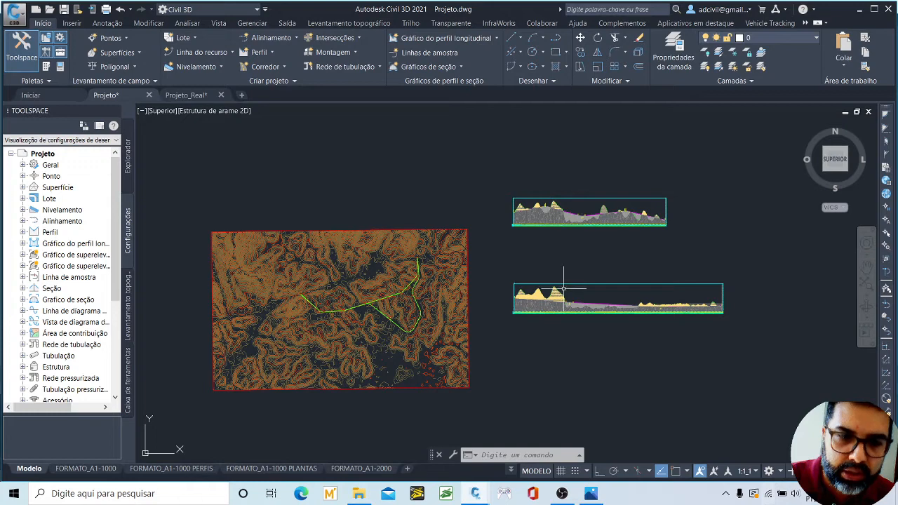
{"action": "scroll", "coordinate": [561, 305], "scroll_direction": "up", "scroll_amount": 3}
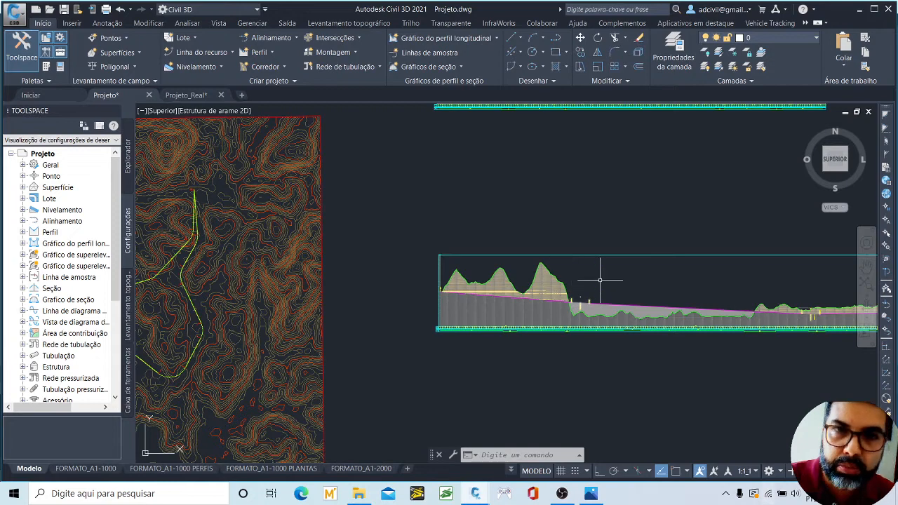
{"action": "scroll", "coordinate": [501, 277], "scroll_direction": "down", "scroll_amount": 3}
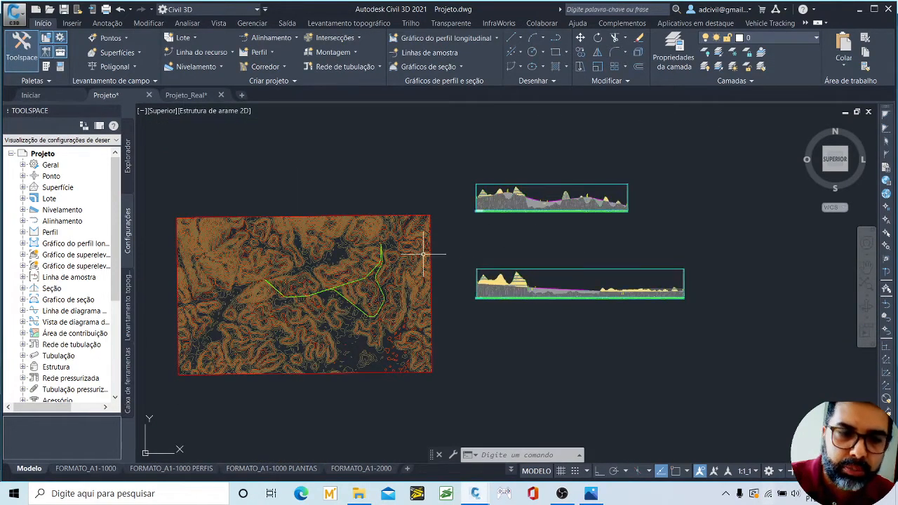
{"action": "scroll", "coordinate": [357, 281], "scroll_direction": "up", "scroll_amount": 5}
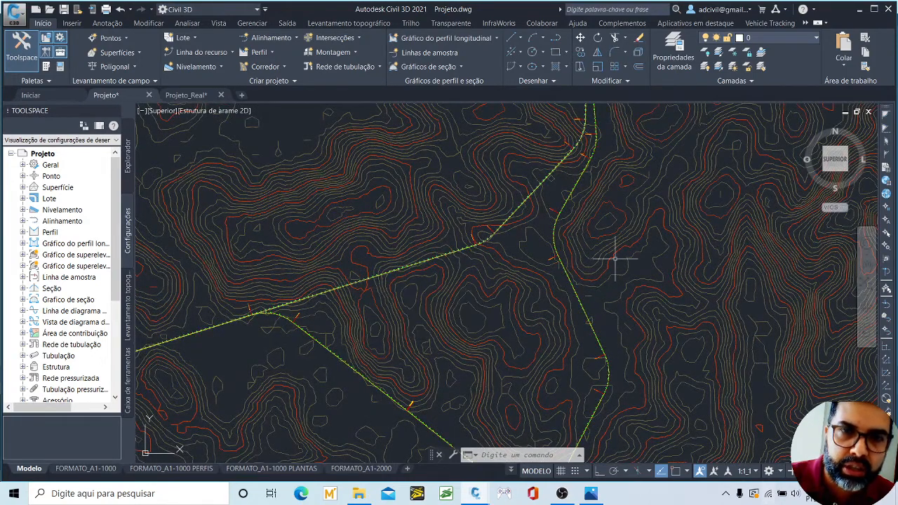
{"action": "scroll", "coordinate": [537, 258], "scroll_direction": "down", "scroll_amount": 5}
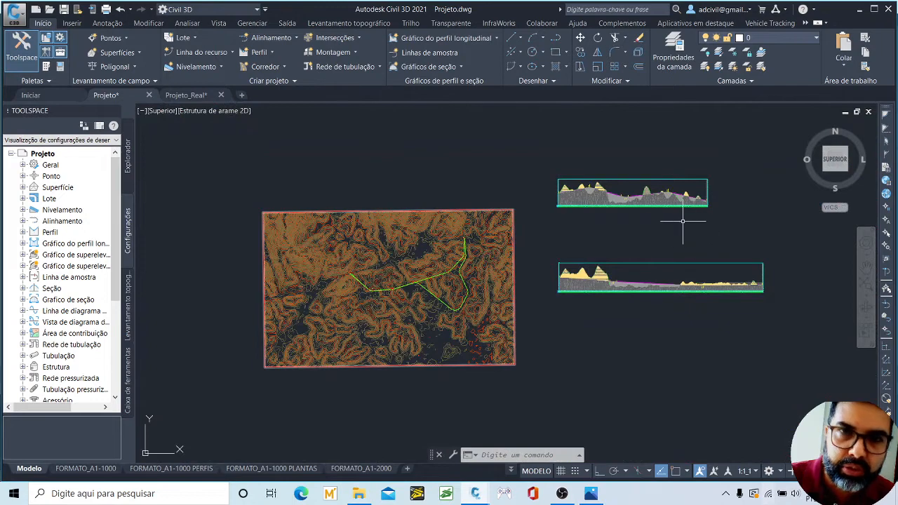
{"action": "middle_click_drag", "start_coordinate": [662, 224], "coordinate": [555, 249]}
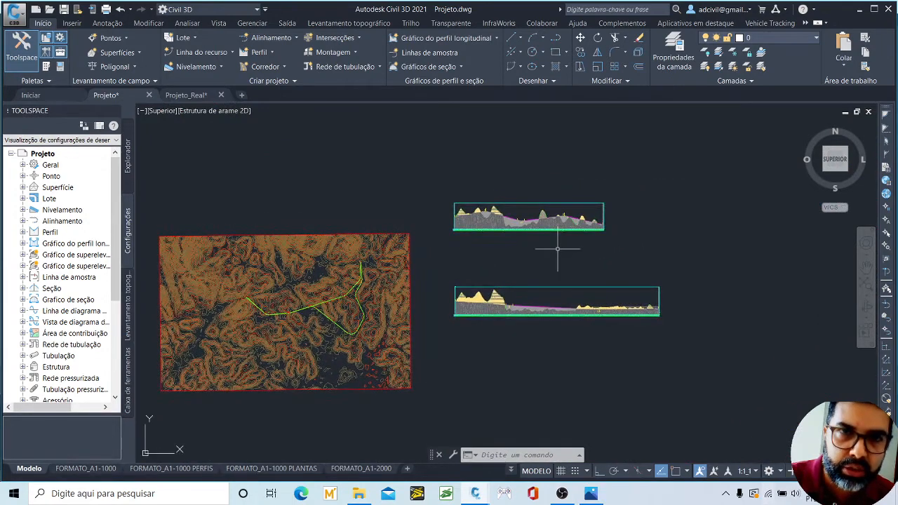
{"action": "scroll", "coordinate": [475, 214], "scroll_direction": "up", "scroll_amount": 4}
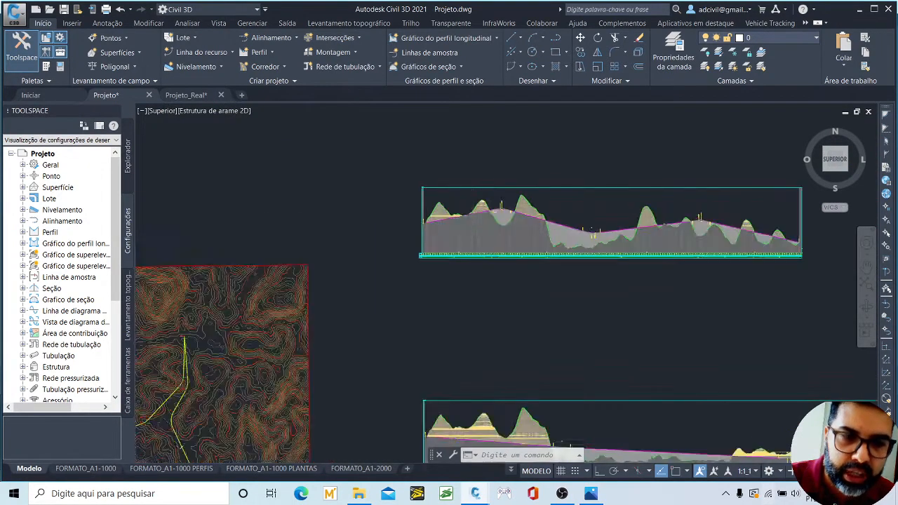
{"action": "scroll", "coordinate": [474, 210], "scroll_direction": "up", "scroll_amount": 2}
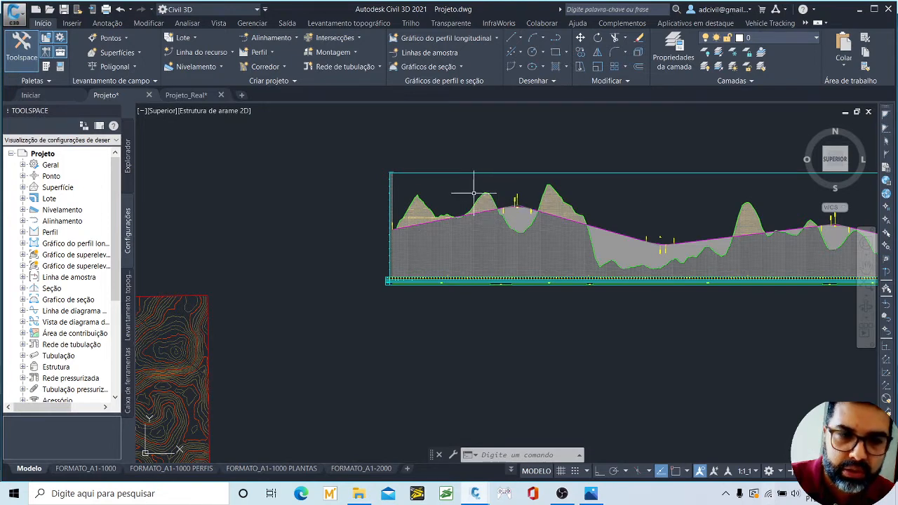
{"action": "mouse_move", "coordinate": [474, 193]}
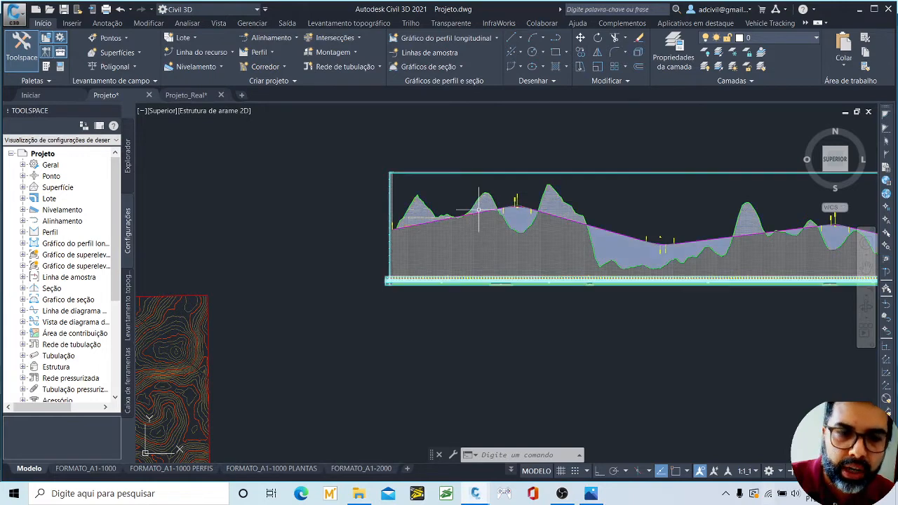
{"action": "scroll", "coordinate": [477, 203], "scroll_direction": "down", "scroll_amount": 5}
{"action": "middle_click_drag", "start_coordinate": [449, 264], "coordinate": [501, 260]}
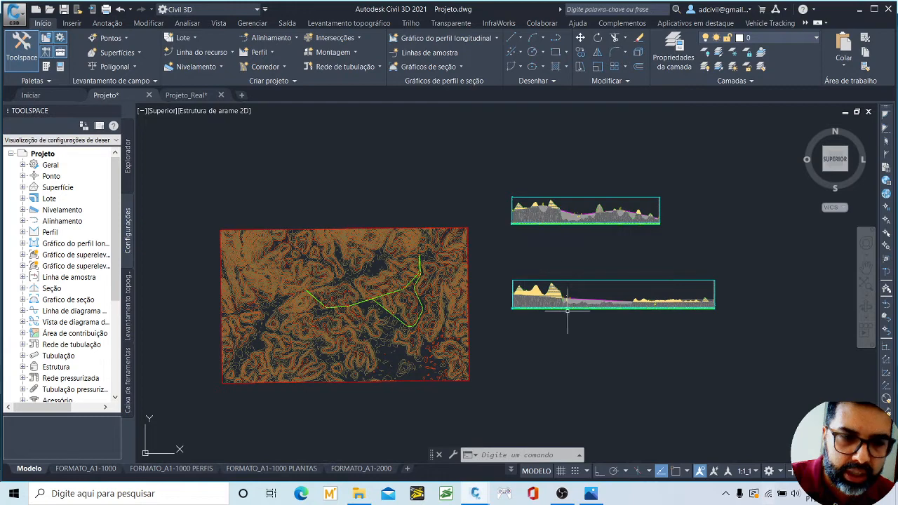
Inspect the hatched cut and fill areas at the start of the PERFIL DO EIXO 2 profile view.
{"action": "scroll", "coordinate": [549, 313], "scroll_direction": "up", "scroll_amount": 5}
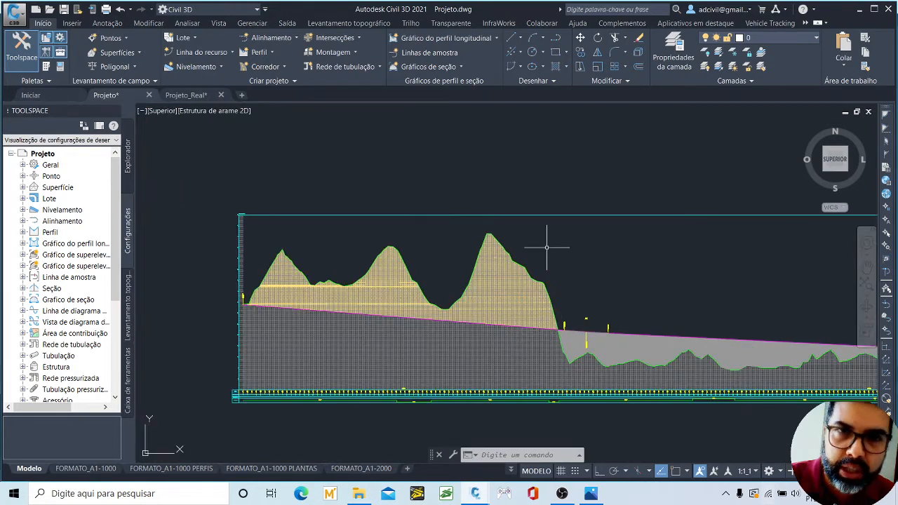
{"action": "mouse_move", "coordinate": [547, 247]}
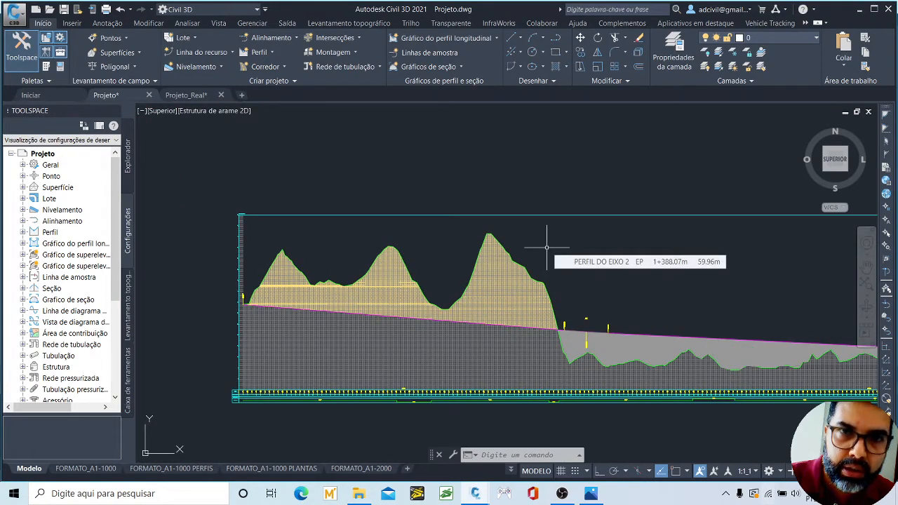
{"action": "scroll", "coordinate": [544, 253], "scroll_direction": "down", "scroll_amount": 4}
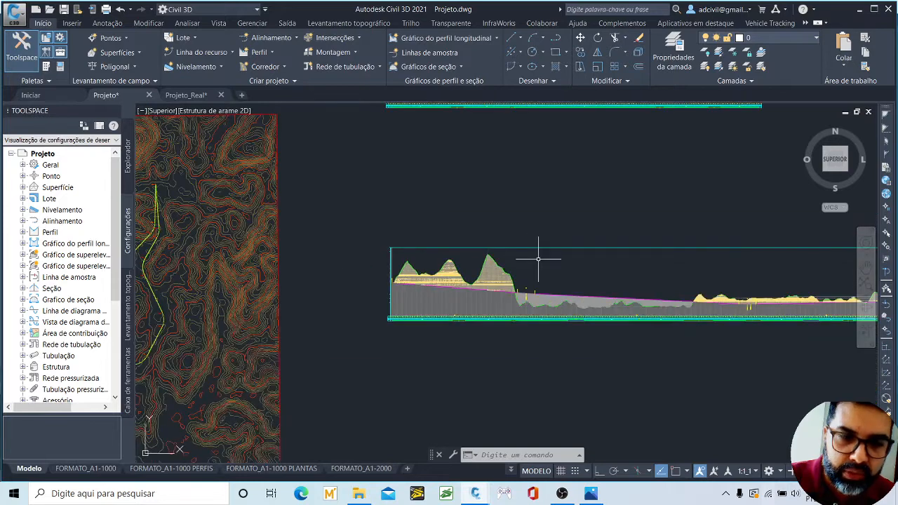
{"action": "scroll", "coordinate": [538, 260], "scroll_direction": "down", "scroll_amount": 4}
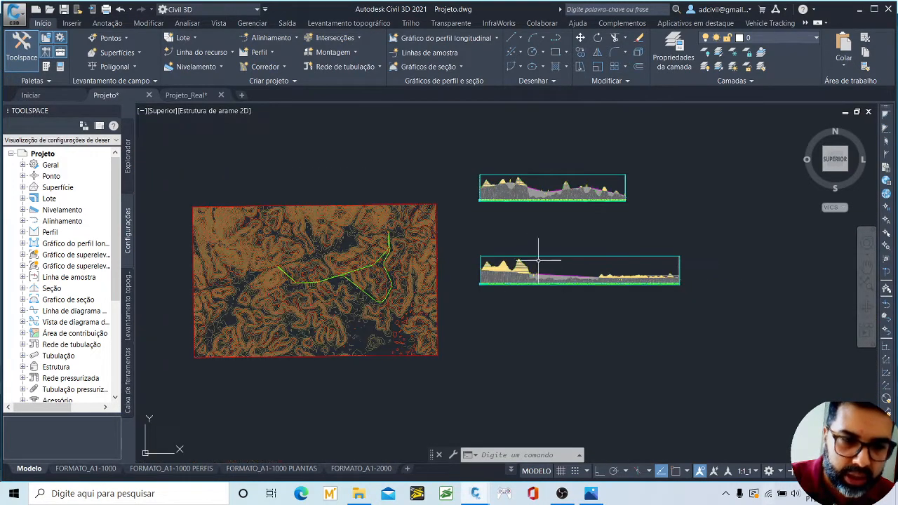
Display the hybrid online map beneath the contour plan, accepting the use of online map data.
{"action": "middle_click_drag", "start_coordinate": [431, 227], "coordinate": [506, 252]}
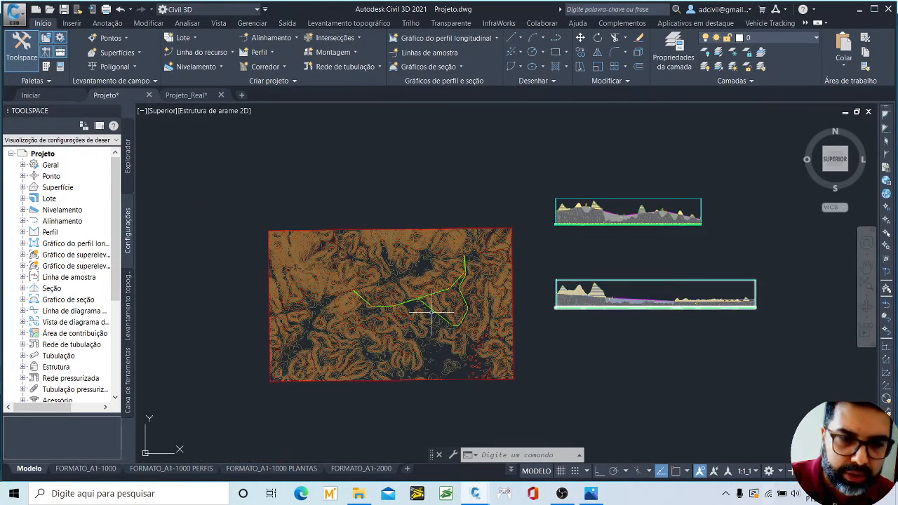
{"action": "scroll", "coordinate": [427, 309], "scroll_direction": "up", "scroll_amount": 2}
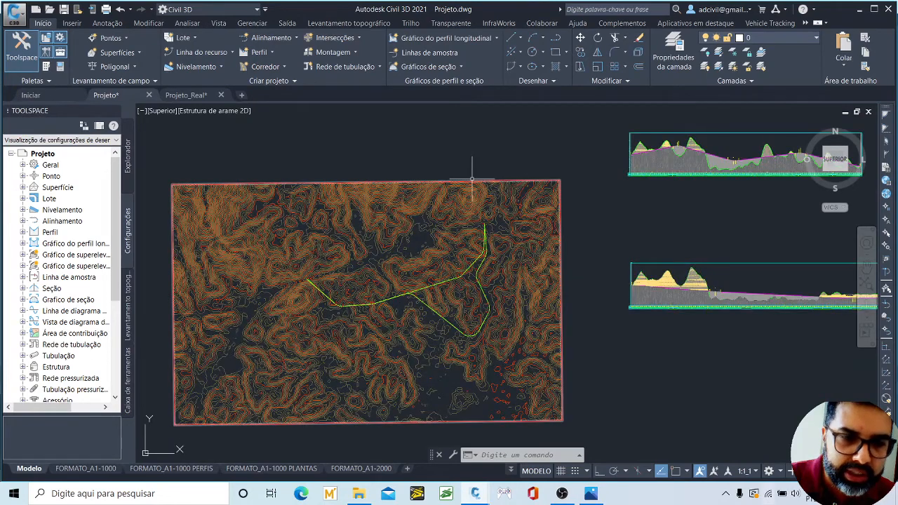
{"action": "mouse_move", "coordinate": [525, 210]}
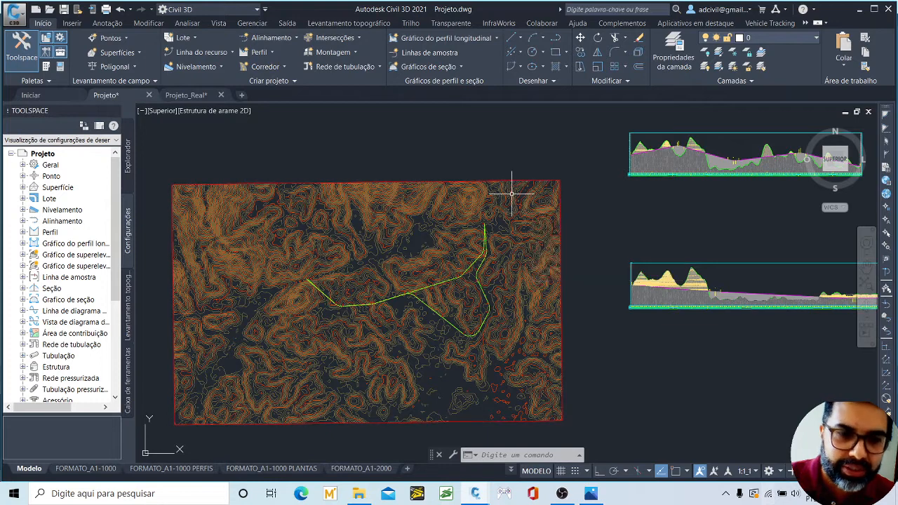
{"action": "mouse_move", "coordinate": [509, 161]}
{"action": "middle_mouse_down"}
{"action": "mouse_move", "coordinate": [515, 147]}
{"action": "mouse_move", "coordinate": [523, 154]}
{"action": "middle_mouse_up"}
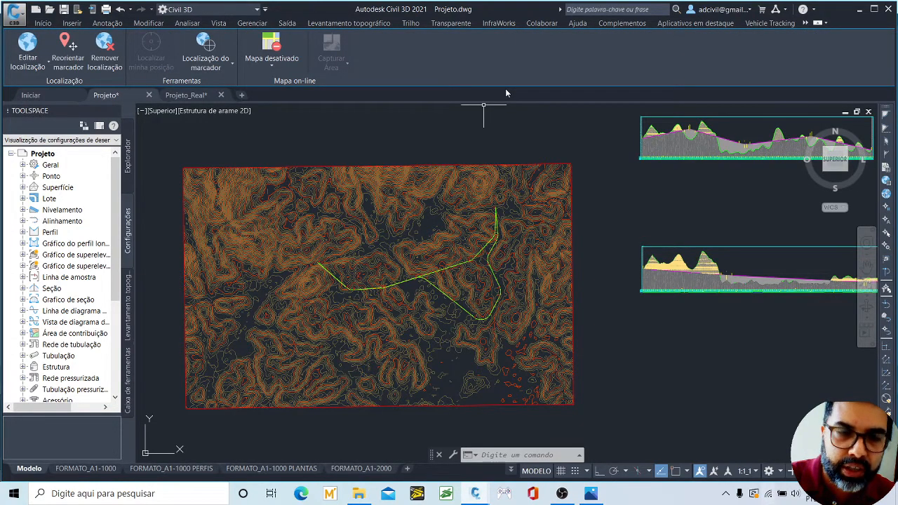
{"action": "left_click", "coordinate": [271, 66]}
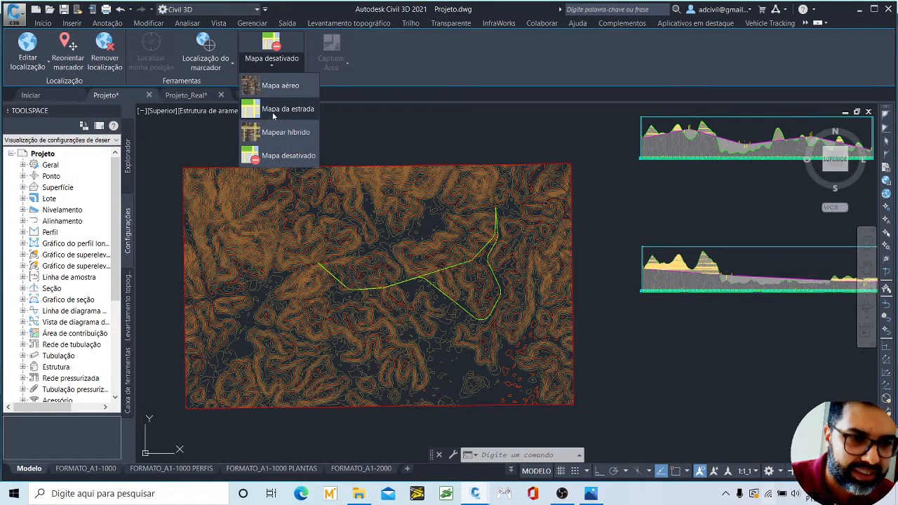
{"action": "left_click", "coordinate": [276, 134]}
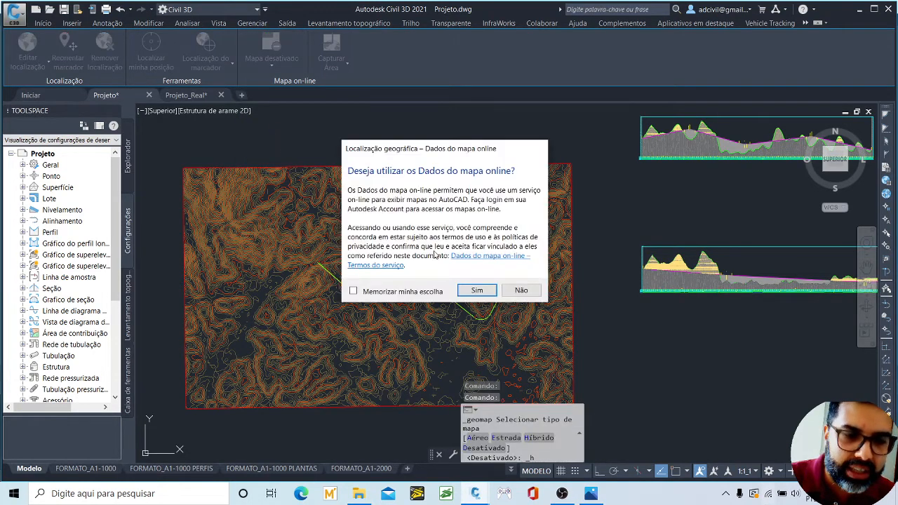
{"action": "left_click", "coordinate": [475, 291]}
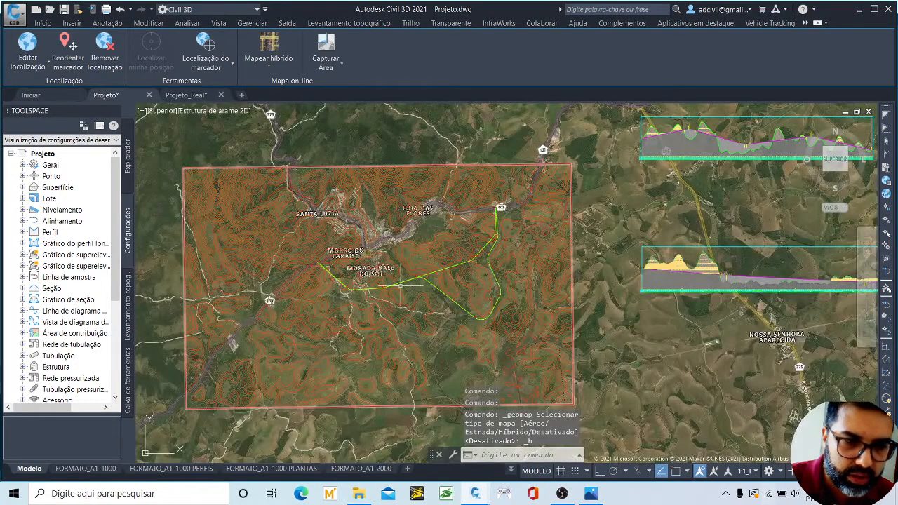
Examine how the alignments pass Morada Vale do Sol and the neighbouring town streets on the hybrid map.
{"action": "scroll", "coordinate": [382, 272], "scroll_direction": "up", "scroll_amount": 2}
{"action": "scroll", "coordinate": [381, 271], "scroll_direction": "up", "scroll_amount": 2}
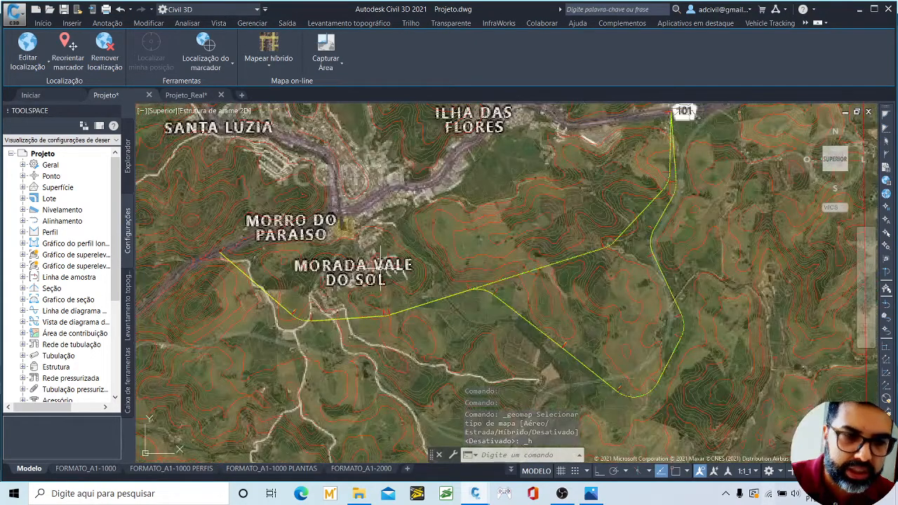
{"action": "scroll", "coordinate": [341, 269], "scroll_direction": "up", "scroll_amount": 2}
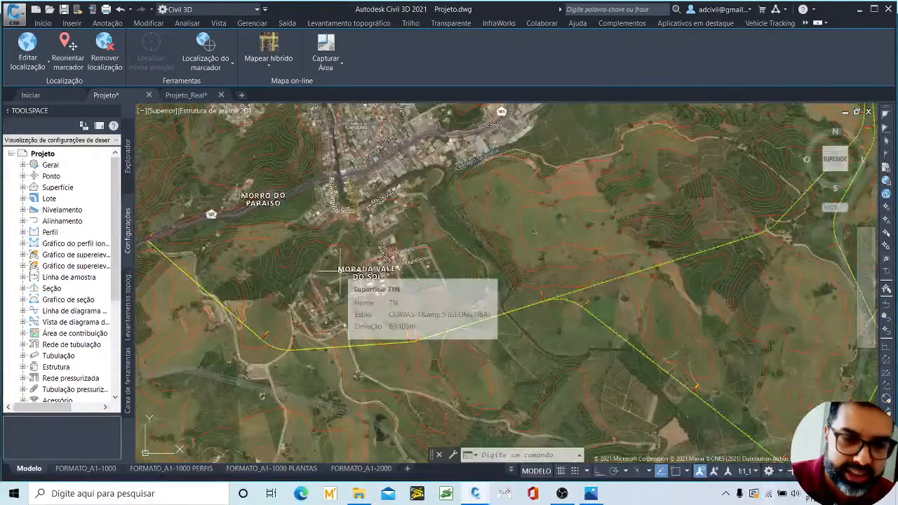
{"action": "scroll", "coordinate": [368, 277], "scroll_direction": "down", "scroll_amount": 2}
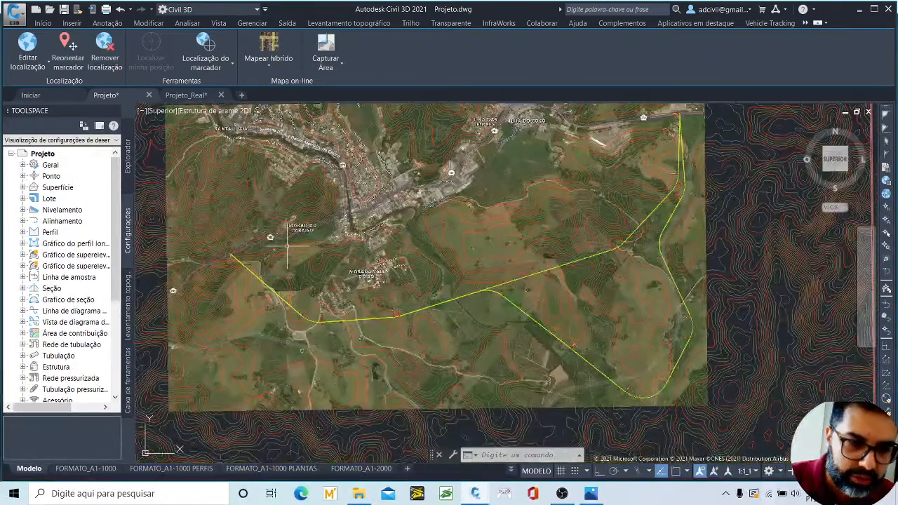
{"action": "scroll", "coordinate": [366, 272], "scroll_direction": "up", "scroll_amount": 3}
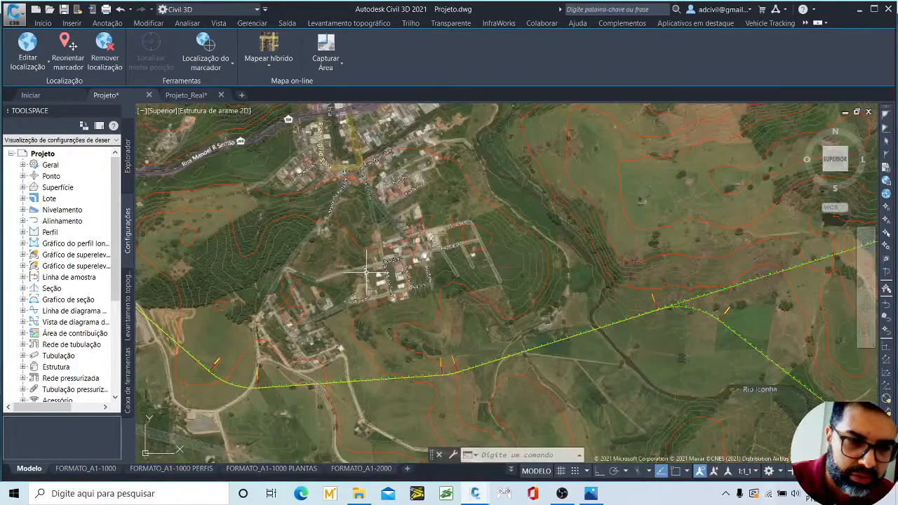
{"action": "scroll", "coordinate": [369, 271], "scroll_direction": "up", "scroll_amount": 3}
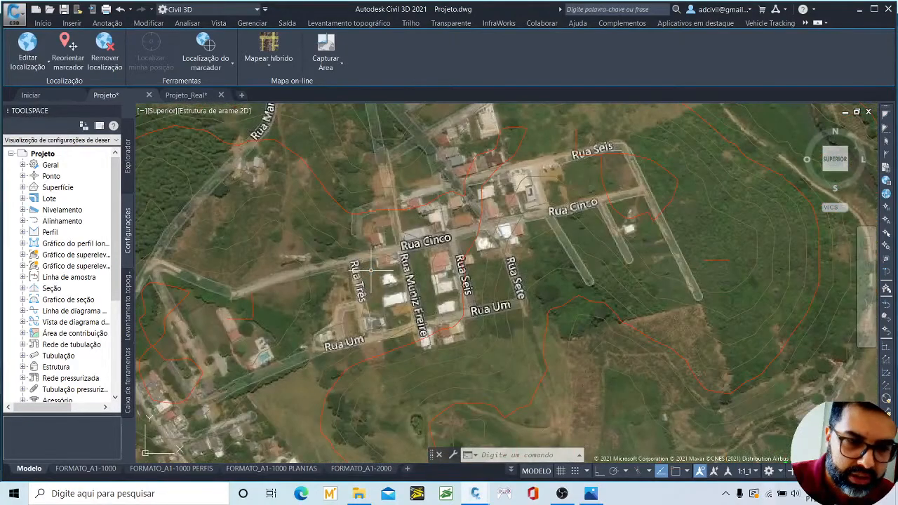
{"action": "scroll", "coordinate": [370, 268], "scroll_direction": "down", "scroll_amount": 5}
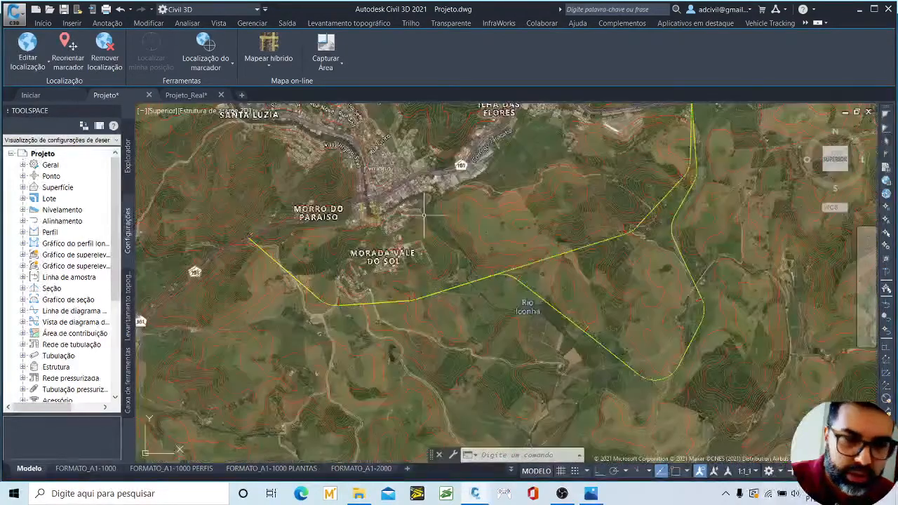
{"action": "middle_click_drag", "start_coordinate": [410, 191], "coordinate": [446, 267]}
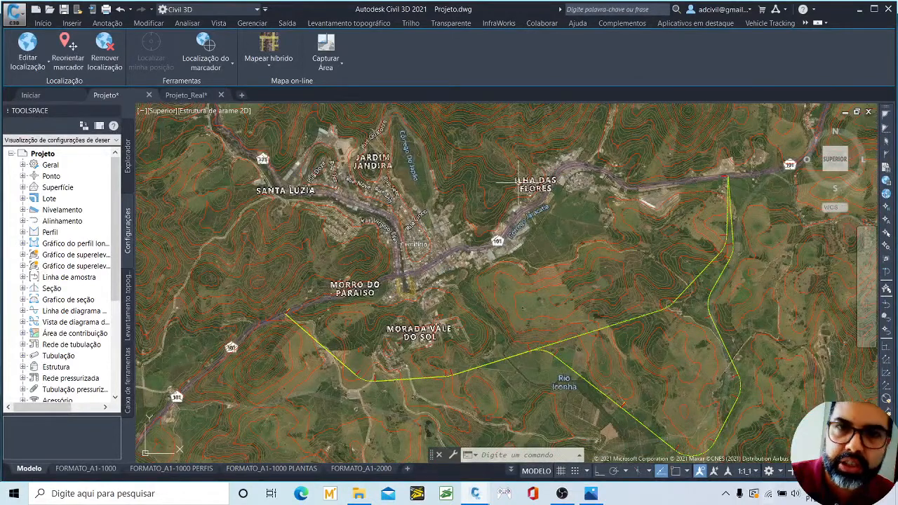
{"action": "mouse_move", "coordinate": [518, 182]}
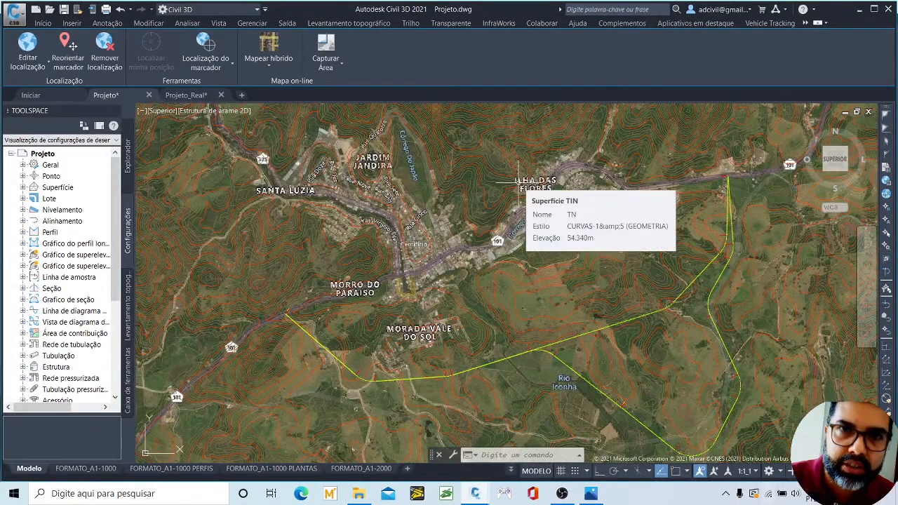
Examine highway 101 southwest of the alignments and the terrain around their northeastern end on the hybrid map.
{"action": "middle_click_drag", "start_coordinate": [363, 329], "coordinate": [368, 277]}
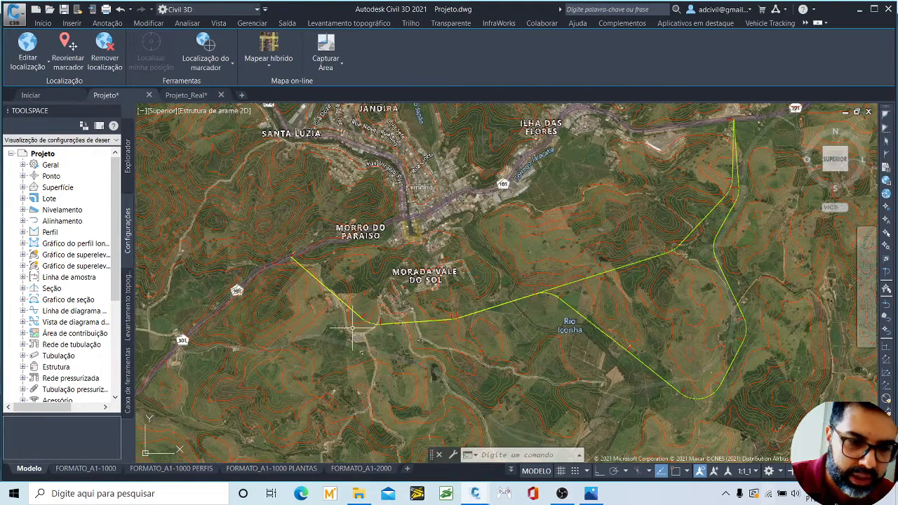
{"action": "scroll", "coordinate": [336, 319], "scroll_direction": "up", "scroll_amount": 2}
{"action": "scroll", "coordinate": [316, 313], "scroll_direction": "up", "scroll_amount": 2}
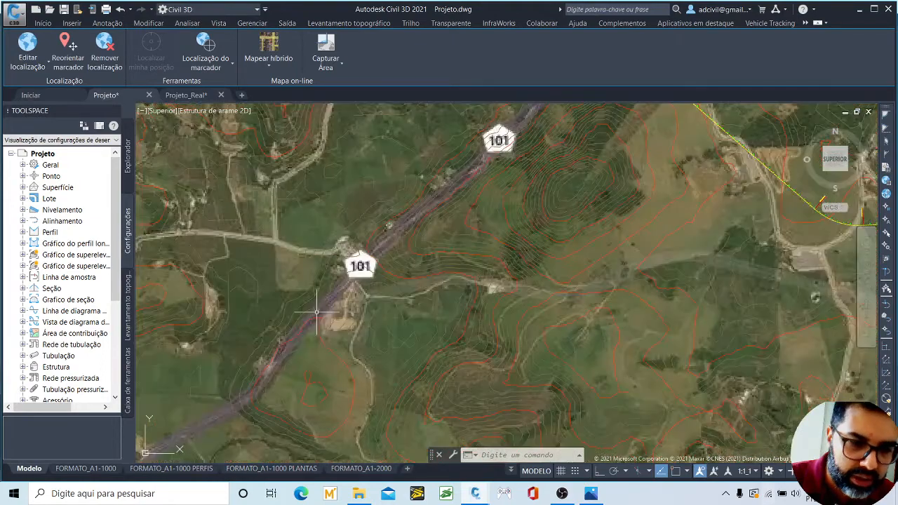
{"action": "scroll", "coordinate": [331, 311], "scroll_direction": "down", "scroll_amount": 2}
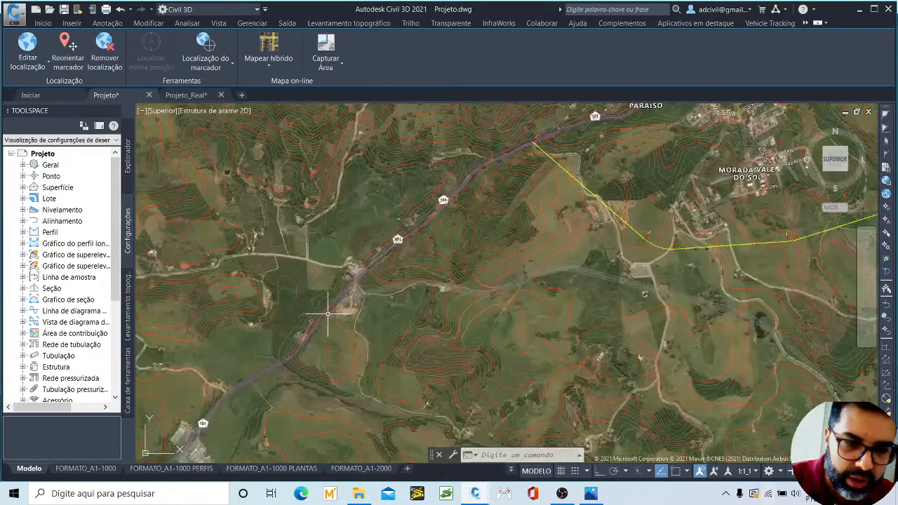
{"action": "scroll", "coordinate": [521, 285], "scroll_direction": "down", "scroll_amount": 2}
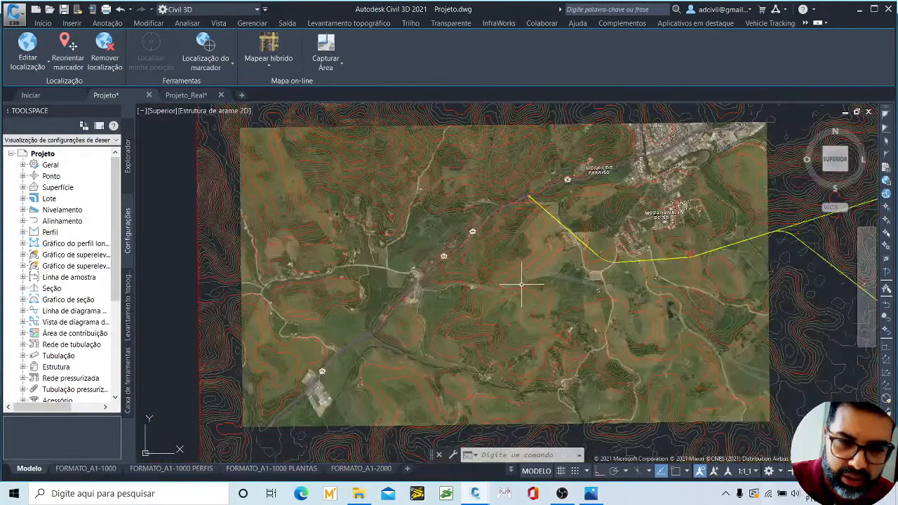
{"action": "scroll", "coordinate": [521, 284], "scroll_direction": "down", "scroll_amount": 2}
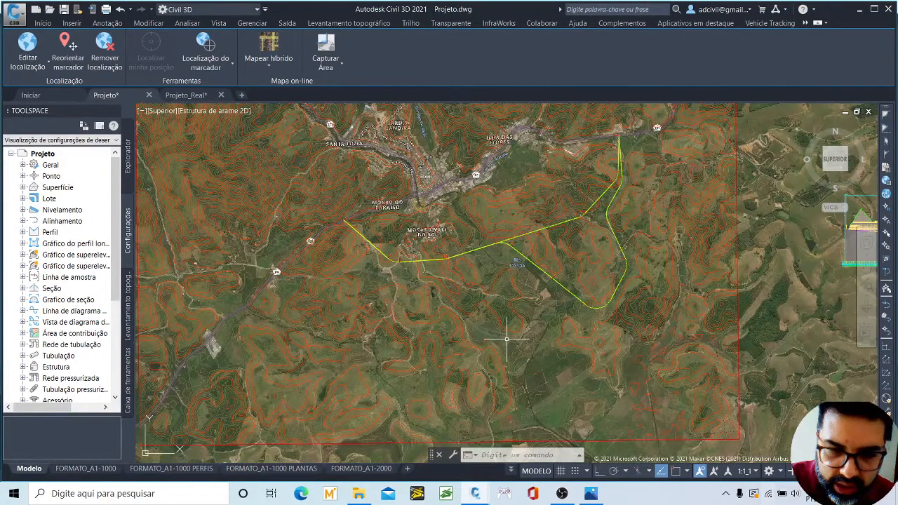
{"action": "middle_click_drag", "start_coordinate": [506, 339], "coordinate": [571, 307]}
{"action": "middle_click_drag", "start_coordinate": [652, 211], "coordinate": [564, 319]}
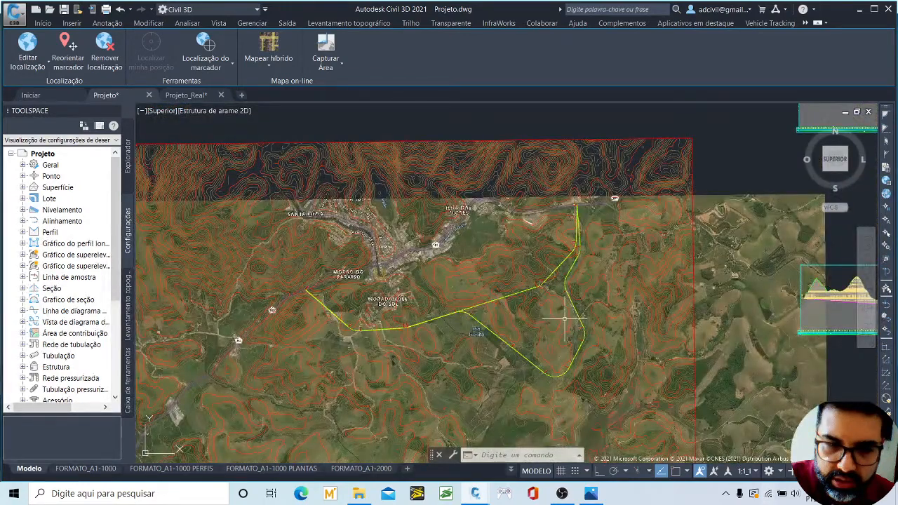
{"action": "scroll", "coordinate": [565, 320], "scroll_direction": "up", "scroll_amount": 3}
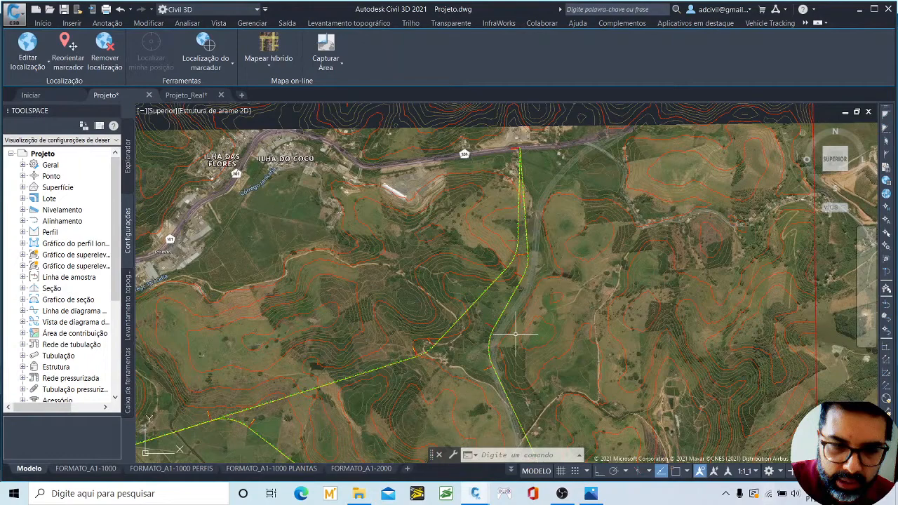
{"action": "scroll", "coordinate": [515, 335], "scroll_direction": "down", "scroll_amount": 4}
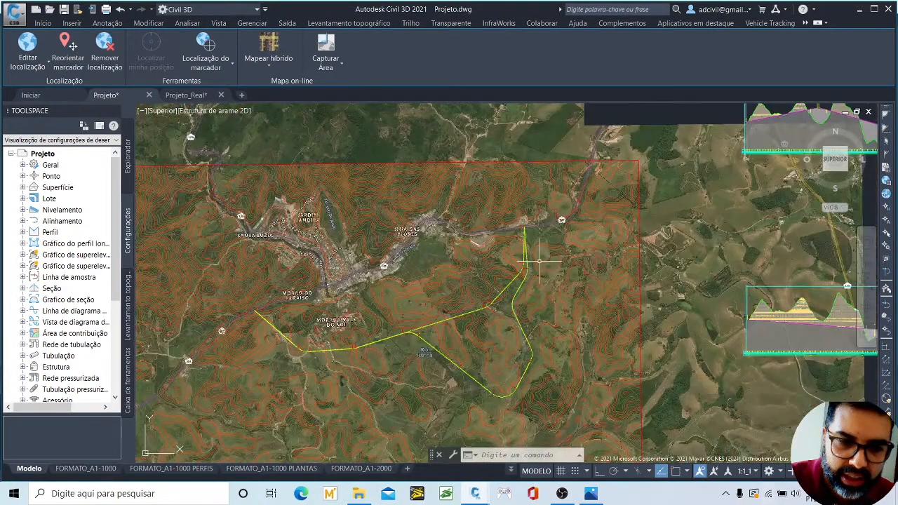
{"action": "middle_click_drag", "start_coordinate": [539, 261], "coordinate": [607, 201]}
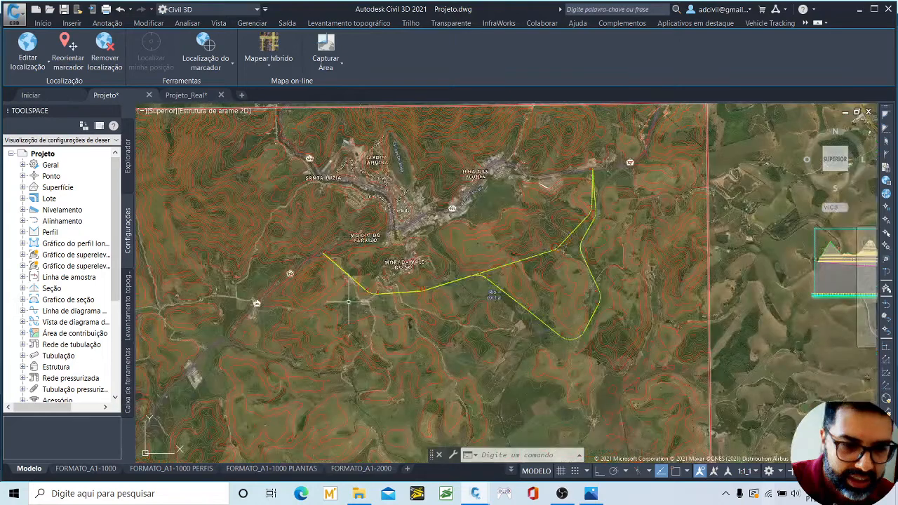
{"action": "scroll", "coordinate": [337, 306], "scroll_direction": "down", "scroll_amount": 1}
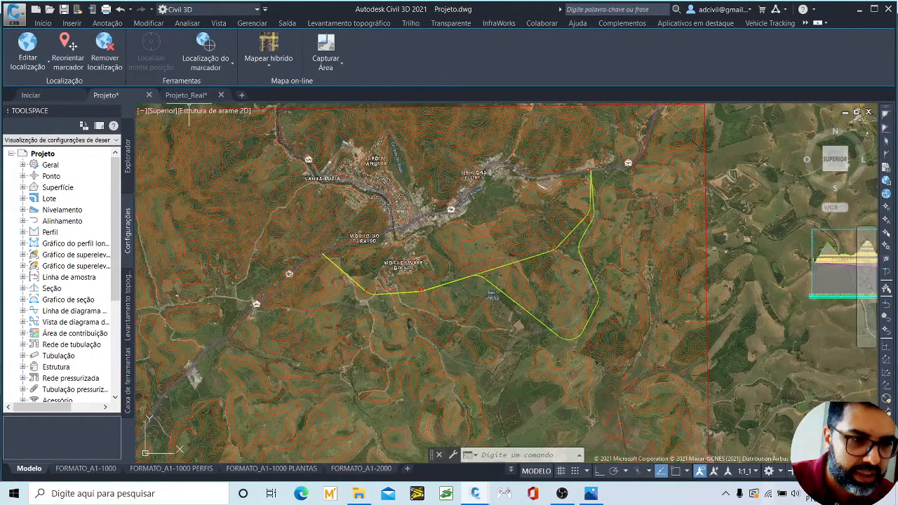
Switch to the Projeto_Real drawing and display the hybrid online map beneath its alignments, bringing the curved route's western end into view.
{"action": "left_click", "coordinate": [186, 95]}
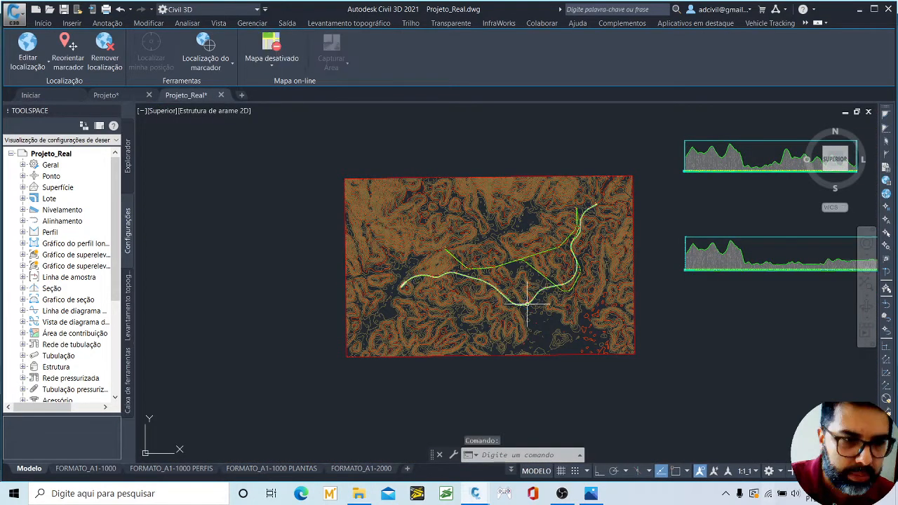
{"action": "scroll", "coordinate": [526, 303], "scroll_direction": "up", "scroll_amount": 5}
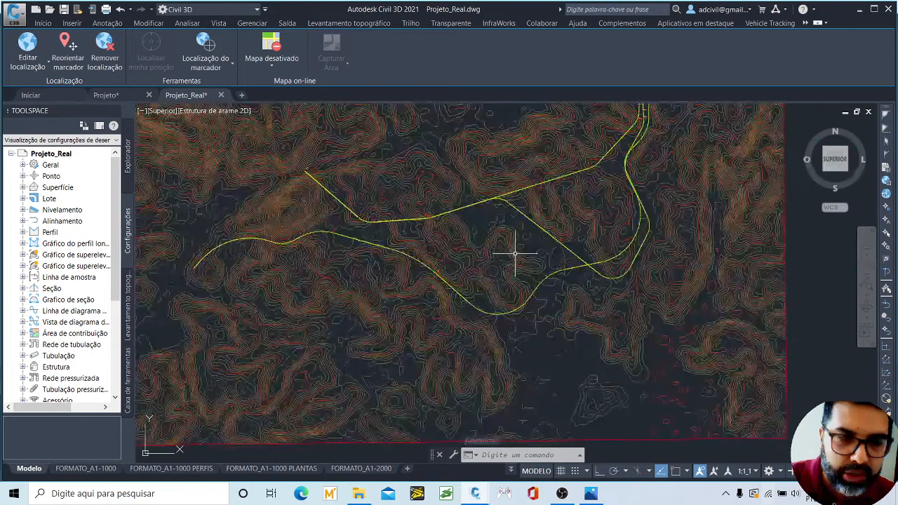
{"action": "scroll", "coordinate": [517, 255], "scroll_direction": "down", "scroll_amount": 2}
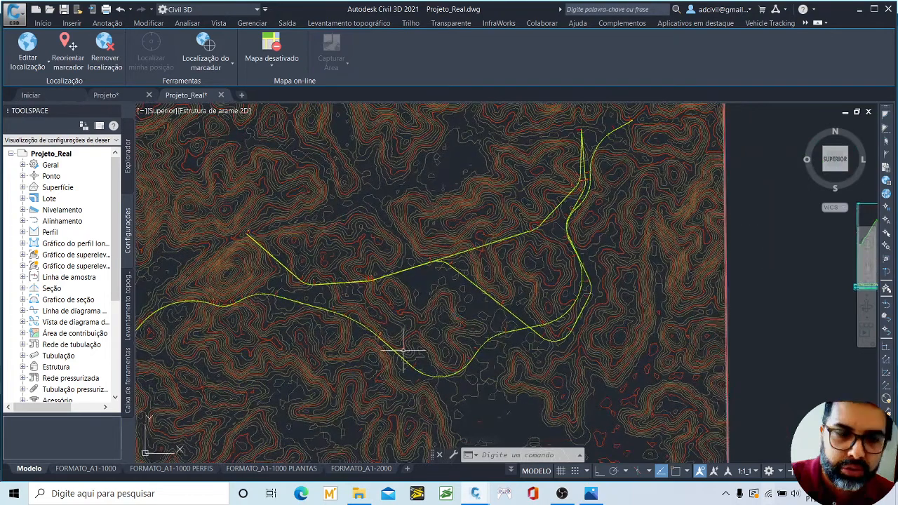
{"action": "scroll", "coordinate": [403, 351], "scroll_direction": "up", "scroll_amount": 2}
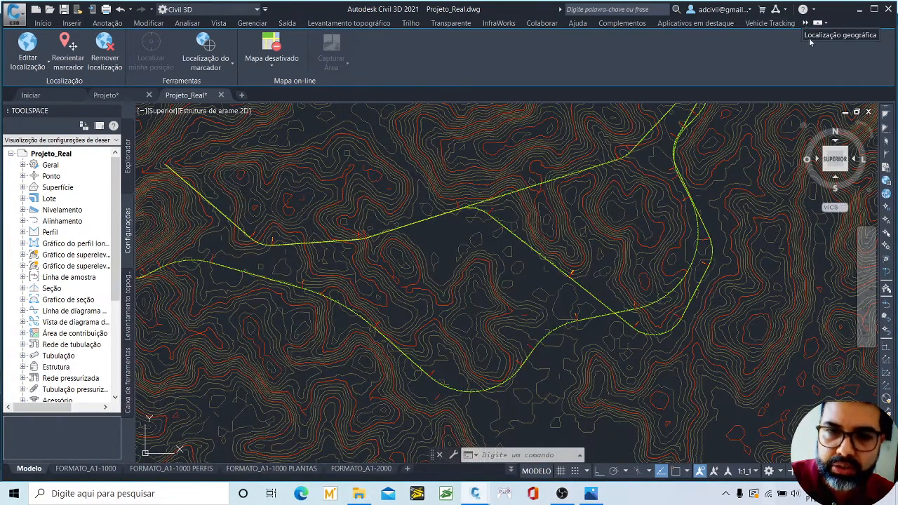
{"action": "left_click", "coordinate": [272, 65]}
{"action": "left_click", "coordinate": [281, 132]}
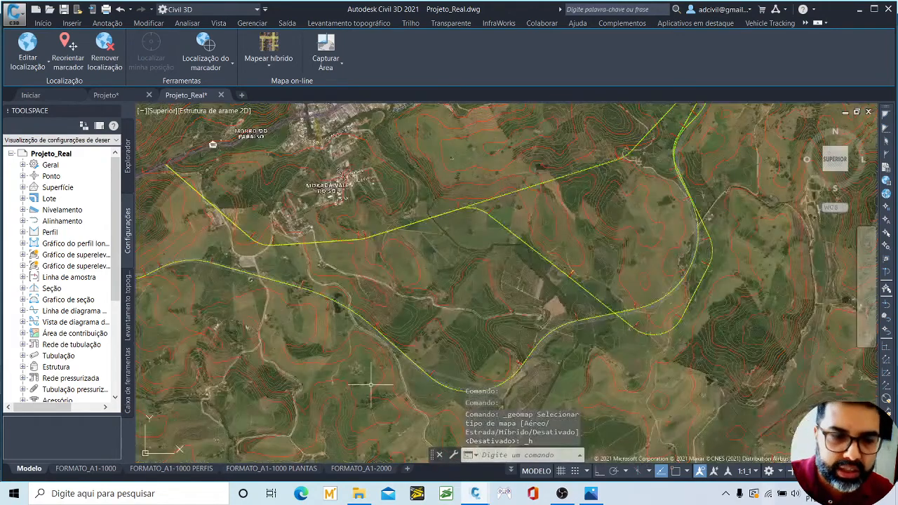
{"action": "middle_click_drag", "start_coordinate": [169, 296], "coordinate": [471, 294]}
{"action": "scroll", "coordinate": [472, 294], "scroll_direction": "down", "scroll_amount": 2}
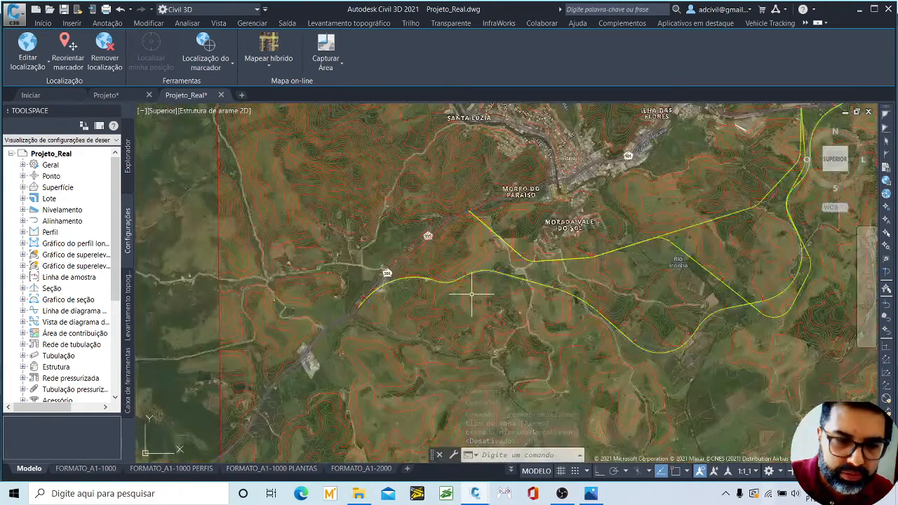
Examine the curved real route from its western junction with highway 101 to its southern bend against the road on the hybrid map.
{"action": "scroll", "coordinate": [472, 294], "scroll_direction": "up", "scroll_amount": 5}
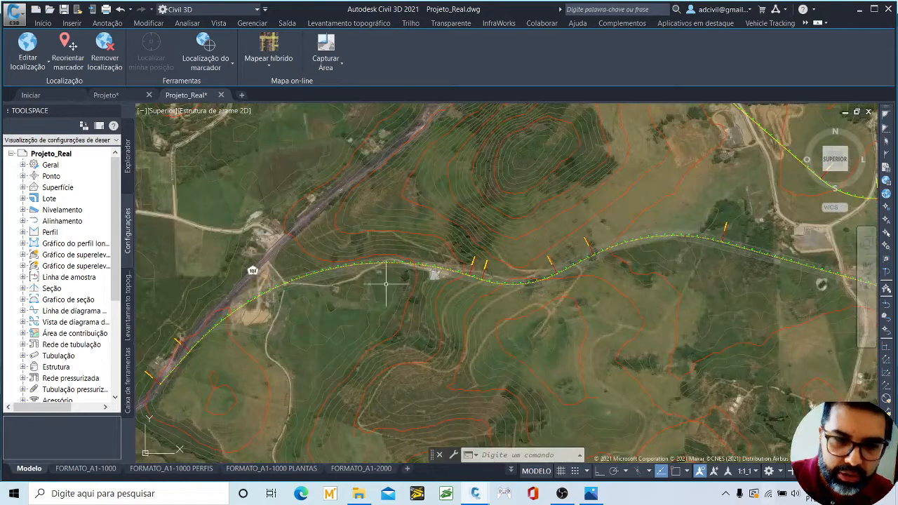
{"action": "scroll", "coordinate": [386, 283], "scroll_direction": "down", "scroll_amount": 3}
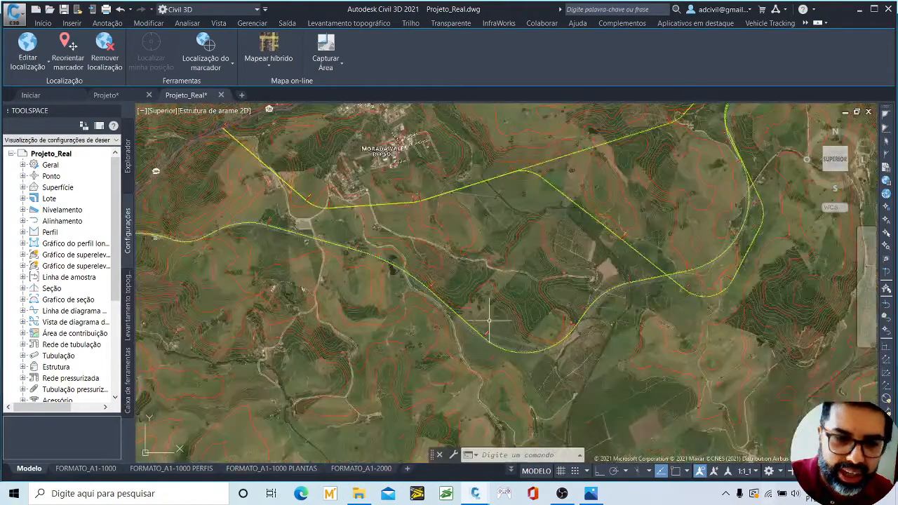
{"action": "scroll", "coordinate": [511, 352], "scroll_direction": "up", "scroll_amount": 3}
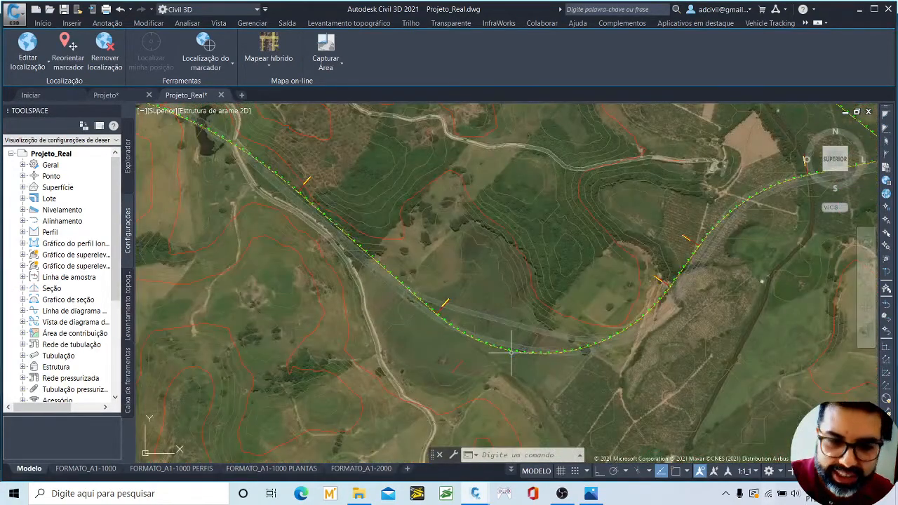
{"action": "scroll", "coordinate": [512, 352], "scroll_direction": "up", "scroll_amount": 3}
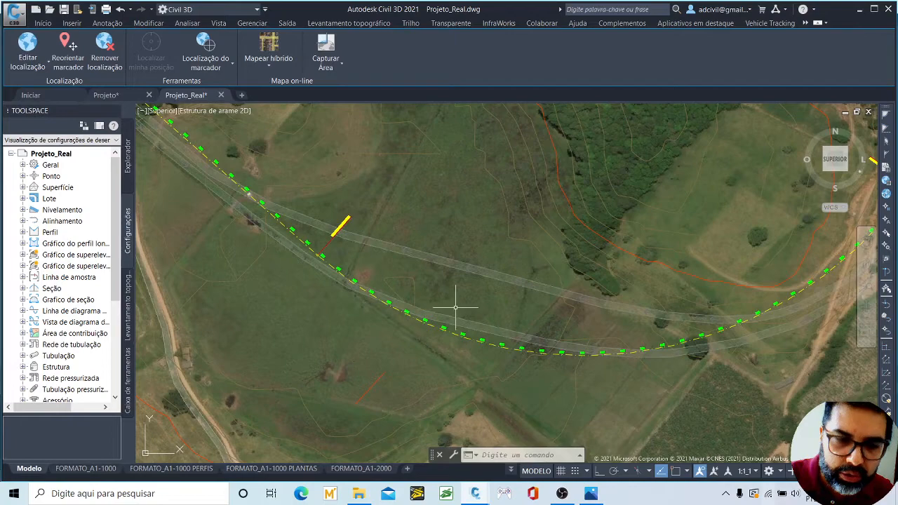
{"action": "scroll", "coordinate": [455, 307], "scroll_direction": "down", "scroll_amount": 5}
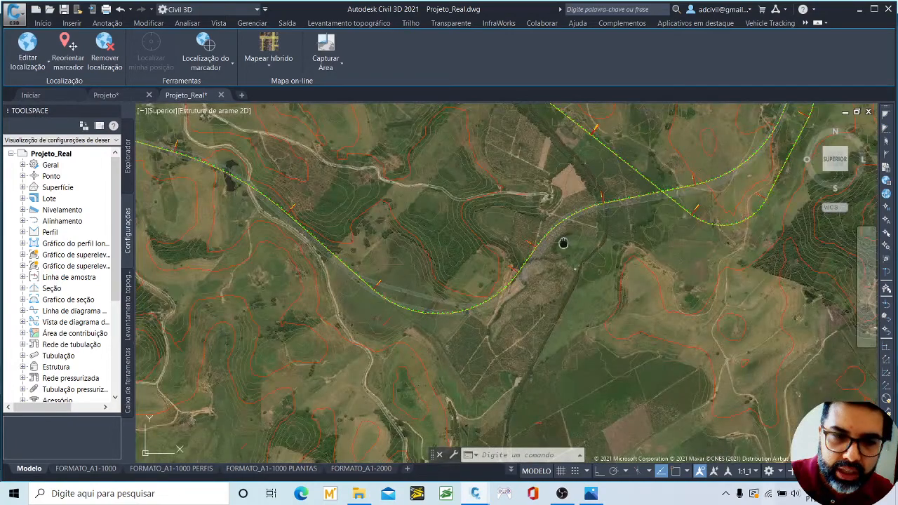
Follow the real route northeast along the road on the hybrid map, up to its junction with highway 101.
{"action": "middle_click_drag", "start_coordinate": [564, 243], "coordinate": [383, 374]}
{"action": "middle_click_drag", "start_coordinate": [574, 213], "coordinate": [532, 317]}
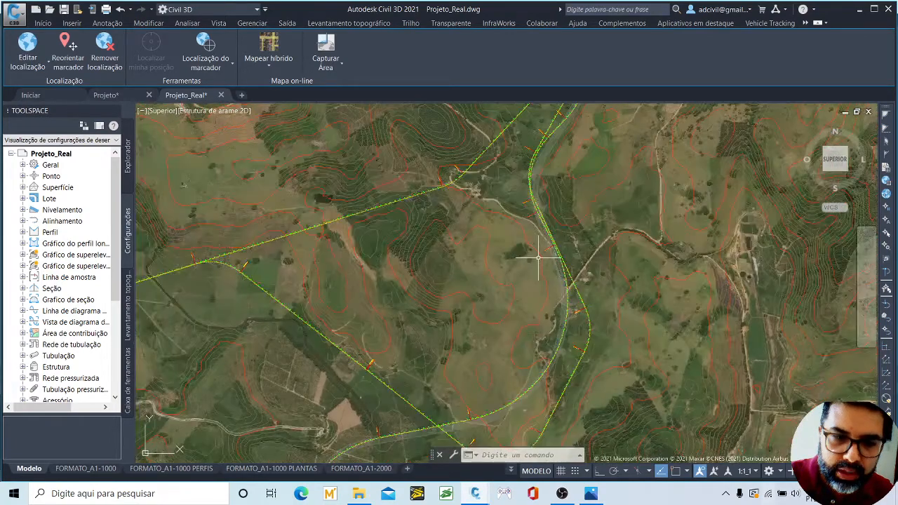
{"action": "scroll", "coordinate": [547, 211], "scroll_direction": "up", "scroll_amount": 3}
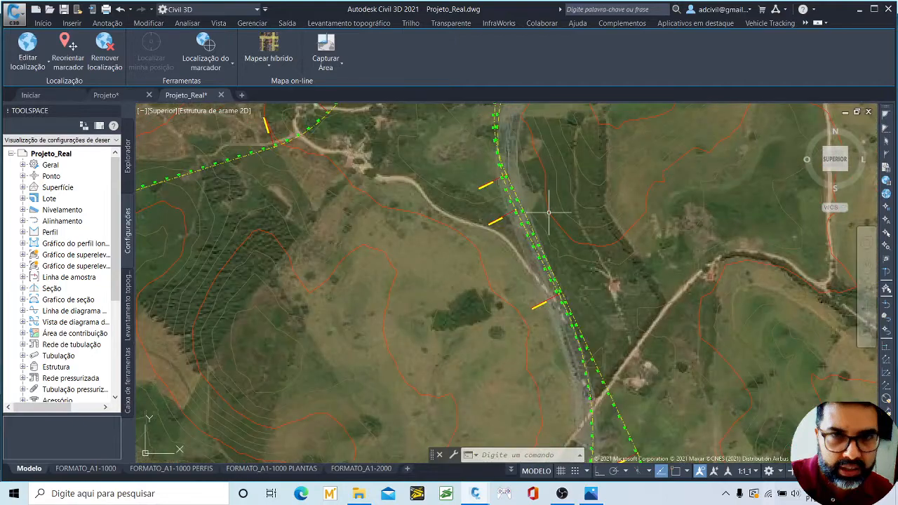
{"action": "middle_click_drag", "start_coordinate": [562, 125], "coordinate": [513, 279]}
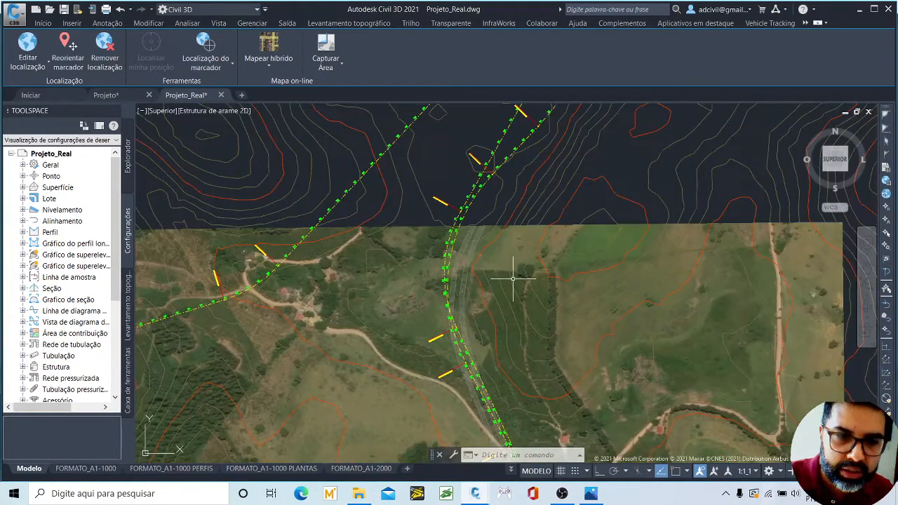
{"action": "scroll", "coordinate": [563, 239], "scroll_direction": "down", "scroll_amount": 4}
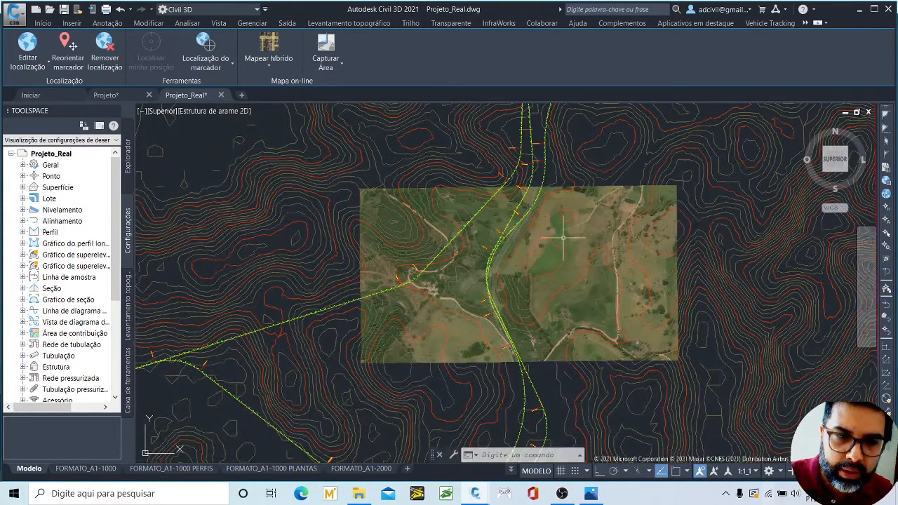
{"action": "scroll", "coordinate": [562, 239], "scroll_direction": "up", "scroll_amount": 5}
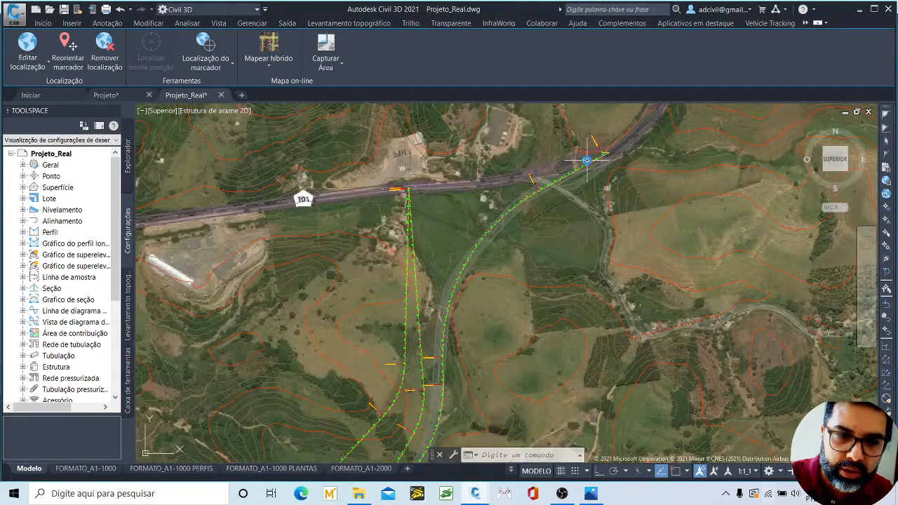
{"action": "scroll", "coordinate": [567, 236], "scroll_direction": "down", "scroll_amount": 2}
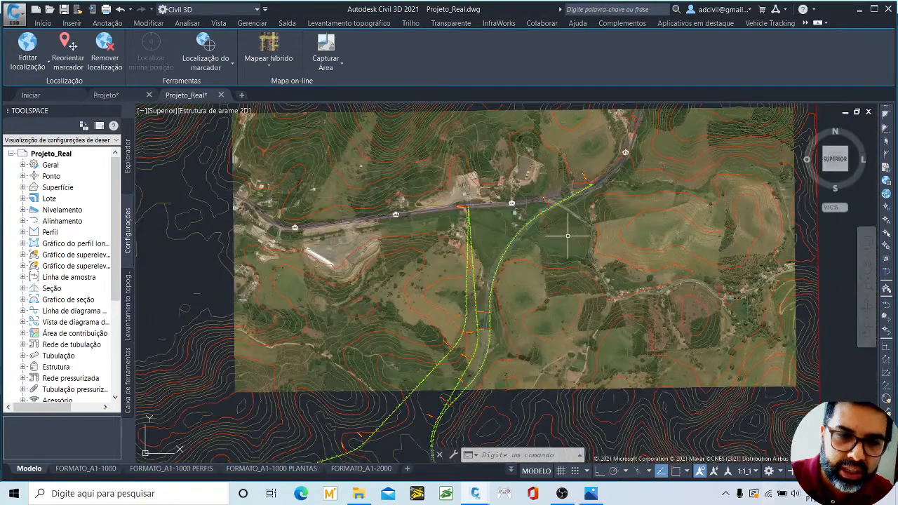
Compare the overall courses of the design alignments and the real route around Morada Vale do Sol, and return to the Projeto drawing.
{"action": "scroll", "coordinate": [568, 236], "scroll_direction": "up", "scroll_amount": 5}
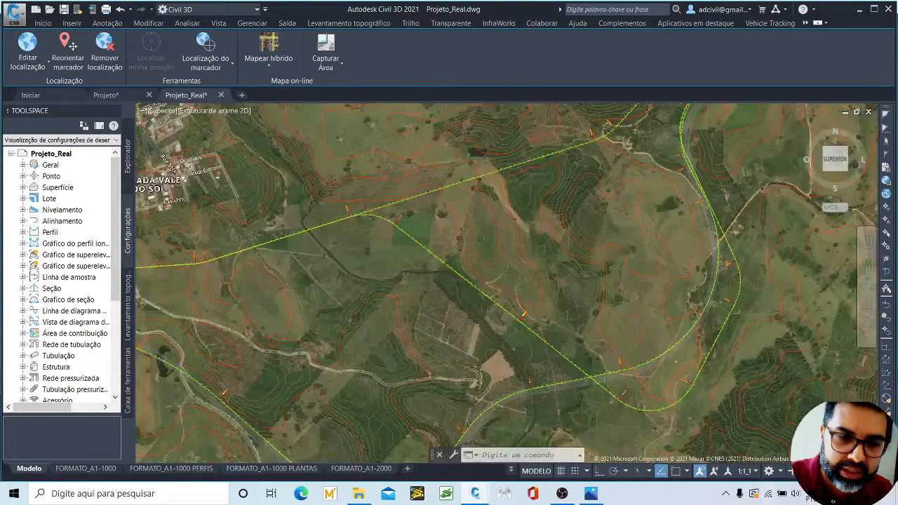
{"action": "scroll", "coordinate": [512, 338], "scroll_direction": "down", "scroll_amount": 3}
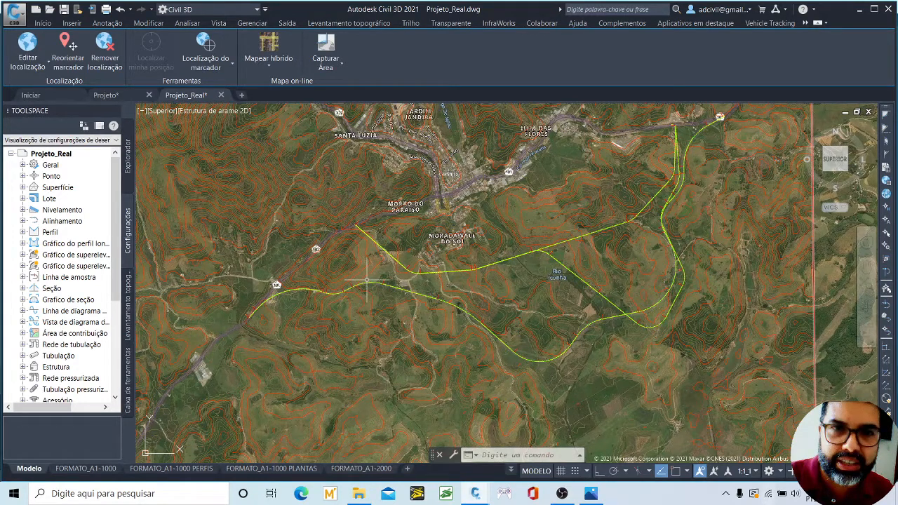
{"action": "scroll", "coordinate": [363, 285], "scroll_direction": "down", "scroll_amount": 2}
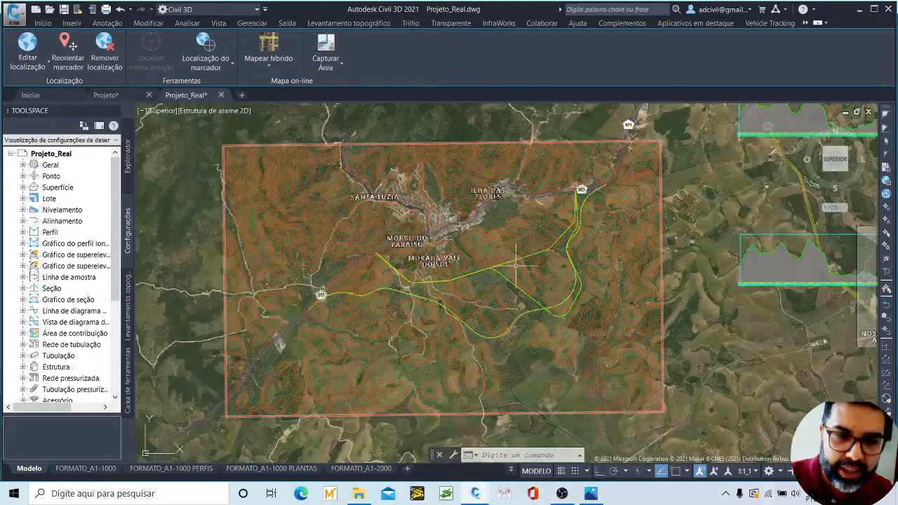
{"action": "middle_click_drag", "start_coordinate": [516, 265], "coordinate": [494, 303]}
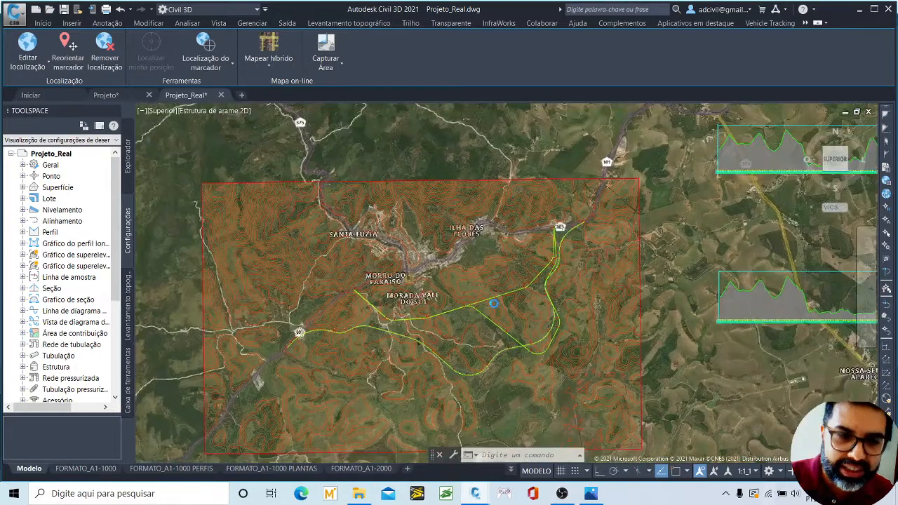
{"action": "scroll", "coordinate": [510, 282], "scroll_direction": "up", "scroll_amount": 2}
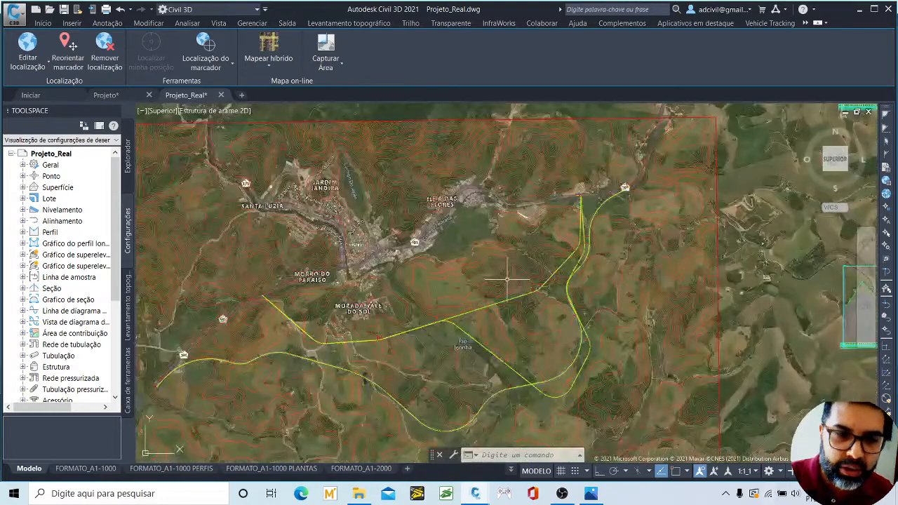
{"action": "left_click", "coordinate": [131, 96]}
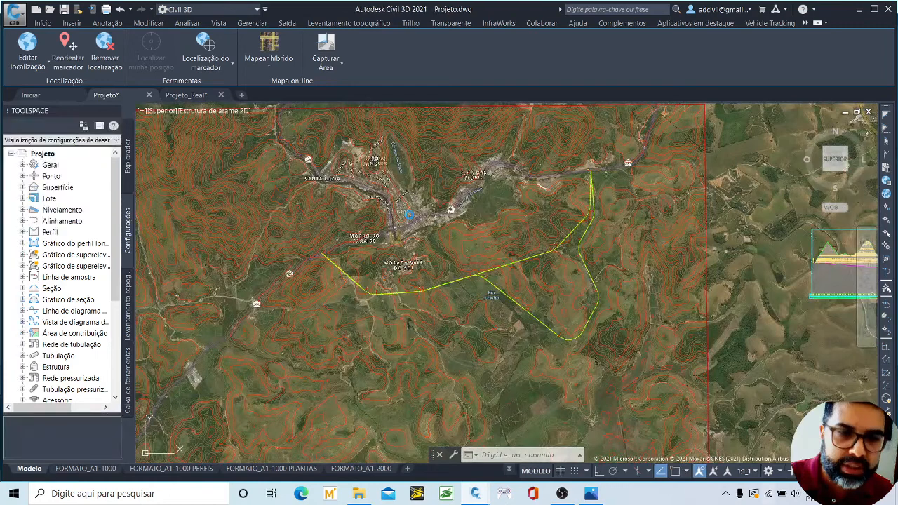